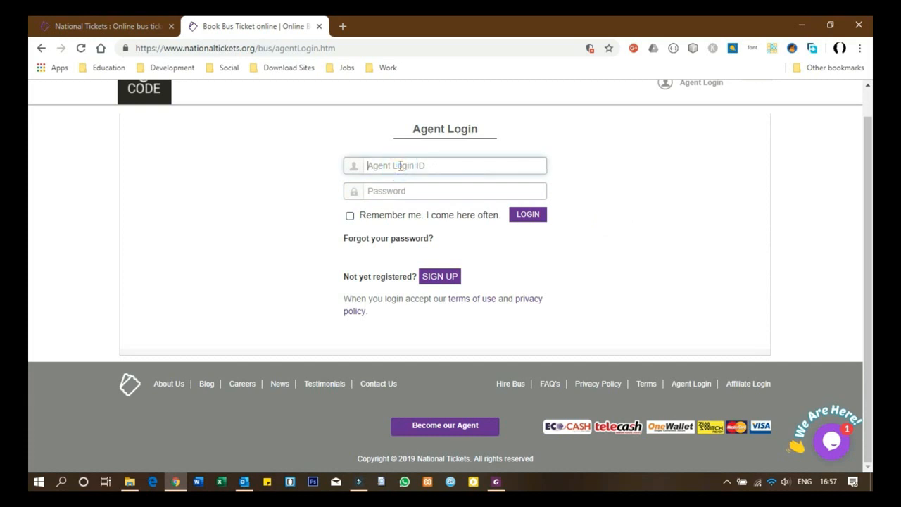
# Step: Log in to the agent portal with the head-office Agent Login ID and password
pyautogui.click(394, 192)
pyautogui.write('*')
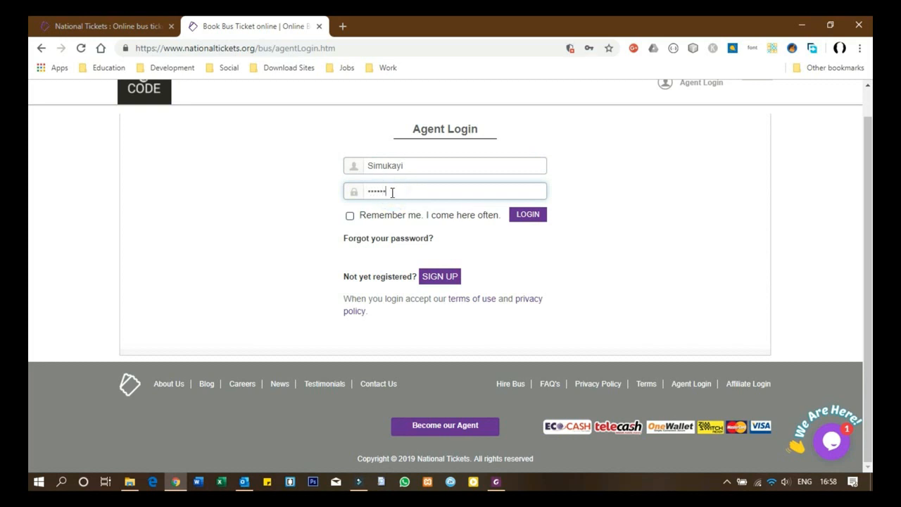
pyautogui.click(530, 215)
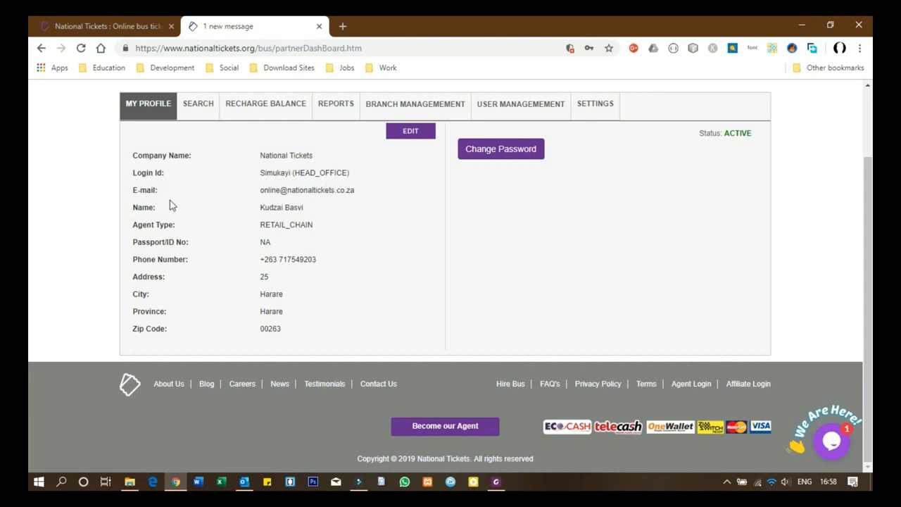
pyautogui.click(317, 227)
pyautogui.click(411, 132)
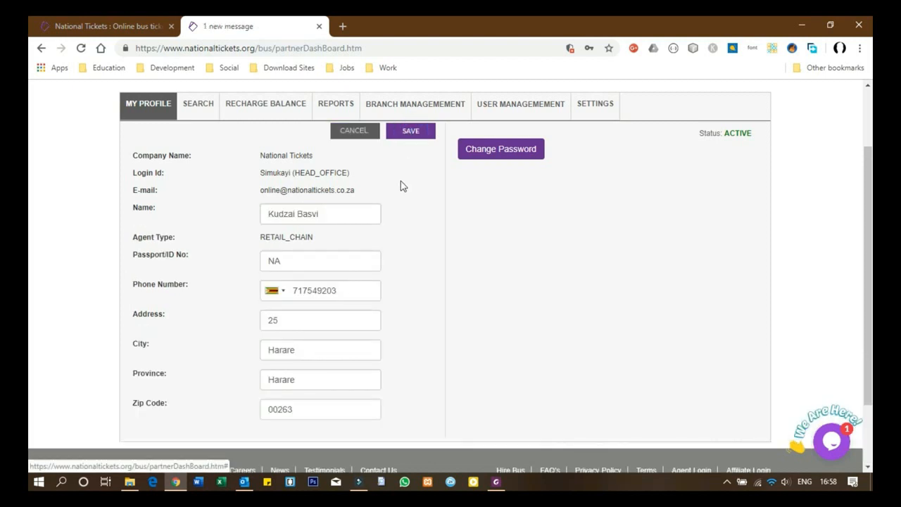
pyautogui.click(351, 212)
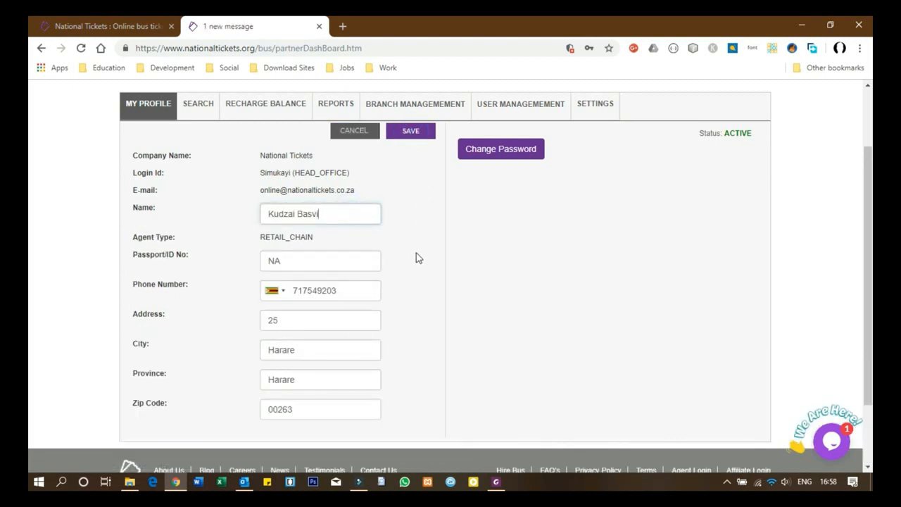
pyautogui.click(405, 138)
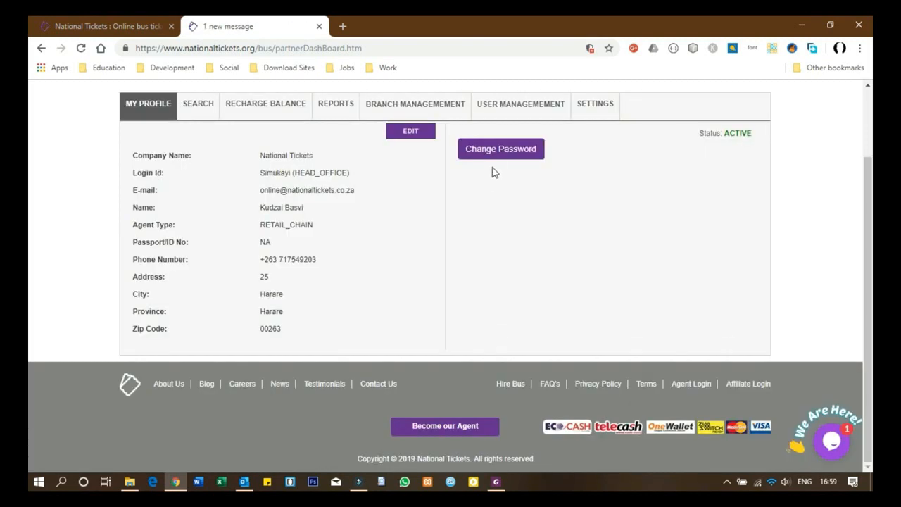
pyautogui.click(493, 151)
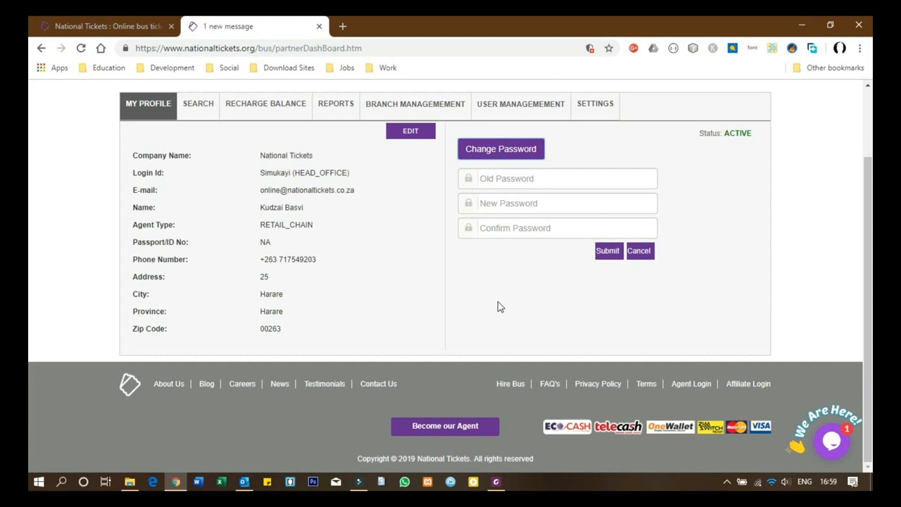
pyautogui.click(514, 181)
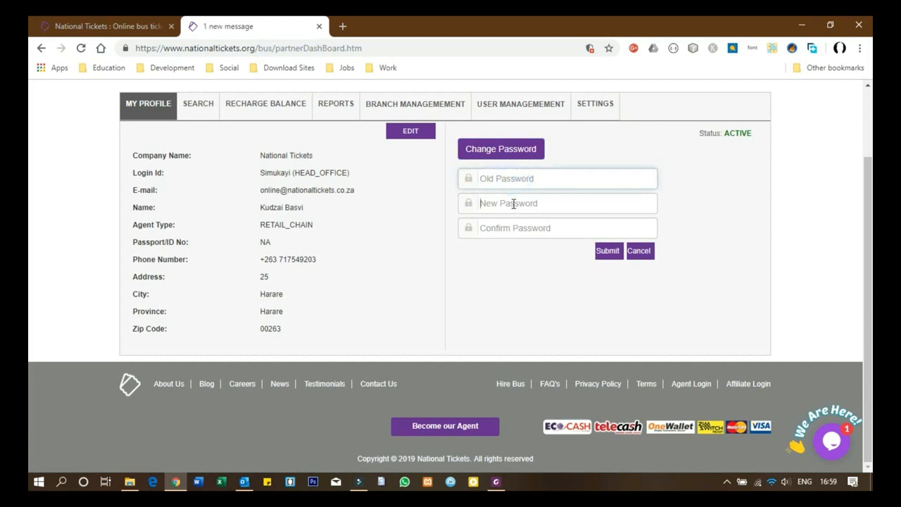
pyautogui.click(514, 203)
pyautogui.click(504, 228)
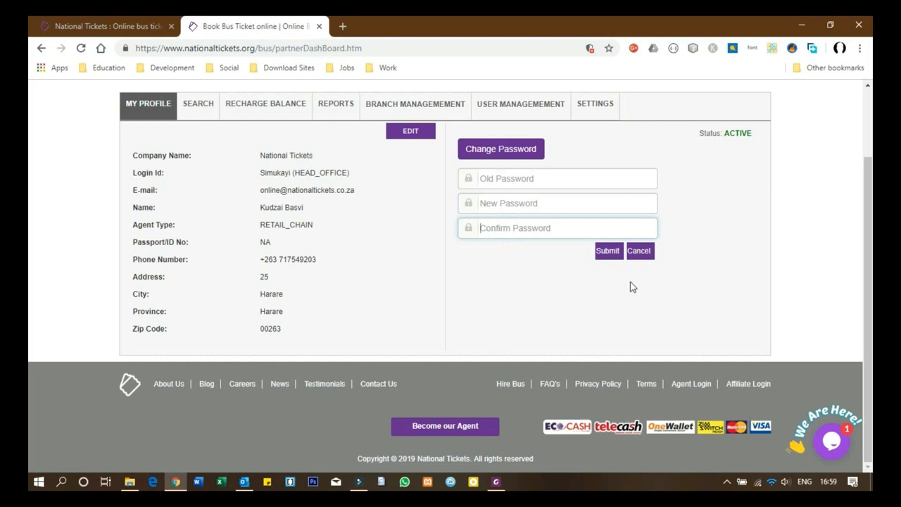
pyautogui.click(639, 251)
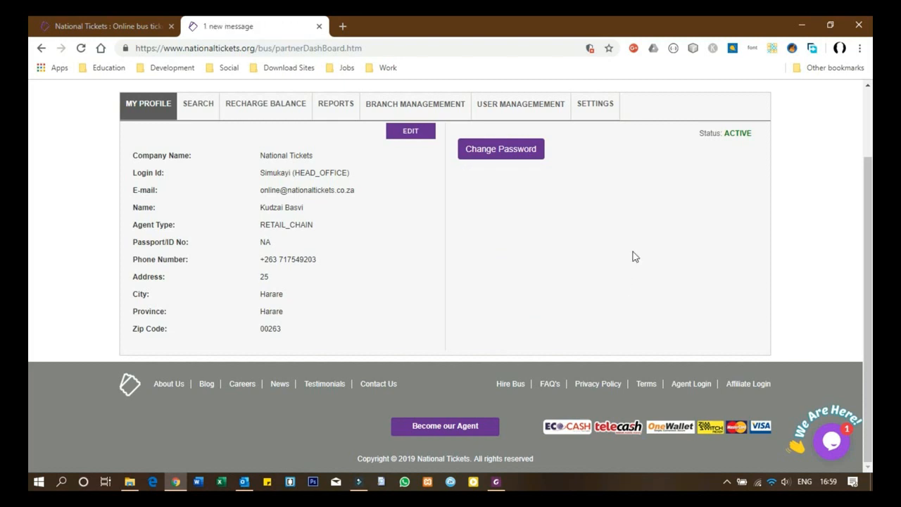
pyautogui.click(195, 106)
# Step: Check the Search tab's Login ID list, leave SELF selected, and go to Recharge Balance
pyautogui.click(437, 231)
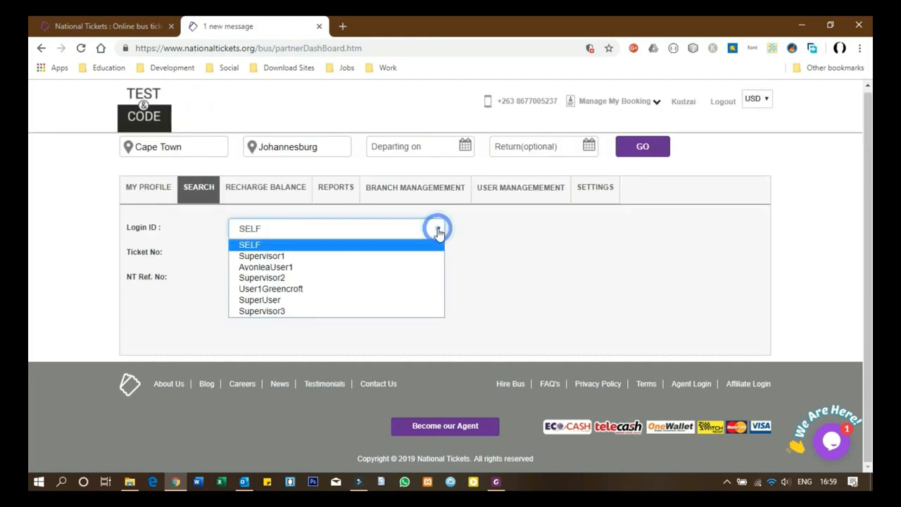
pyautogui.click(438, 231)
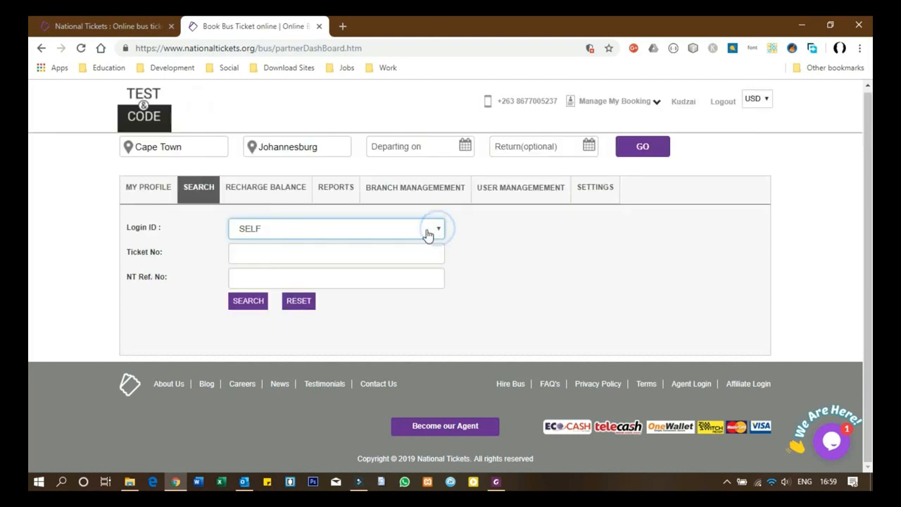
pyautogui.click(348, 232)
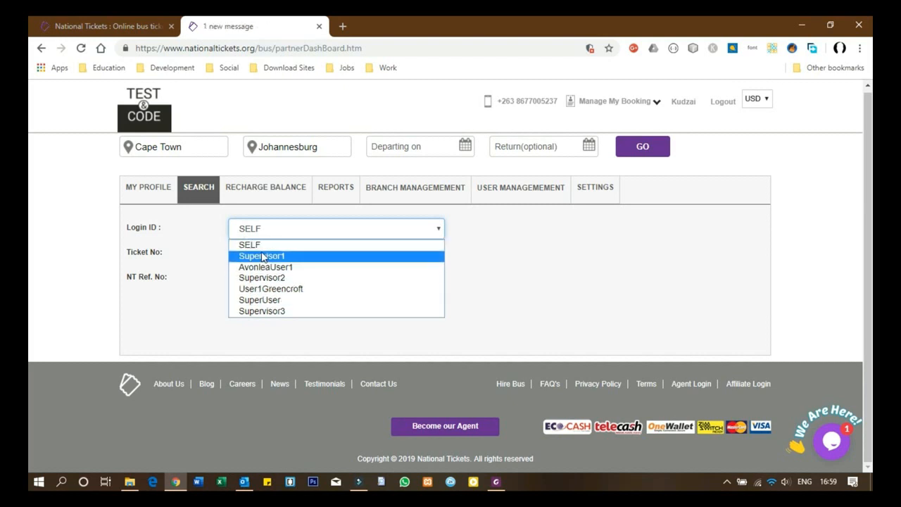
pyautogui.click(205, 239)
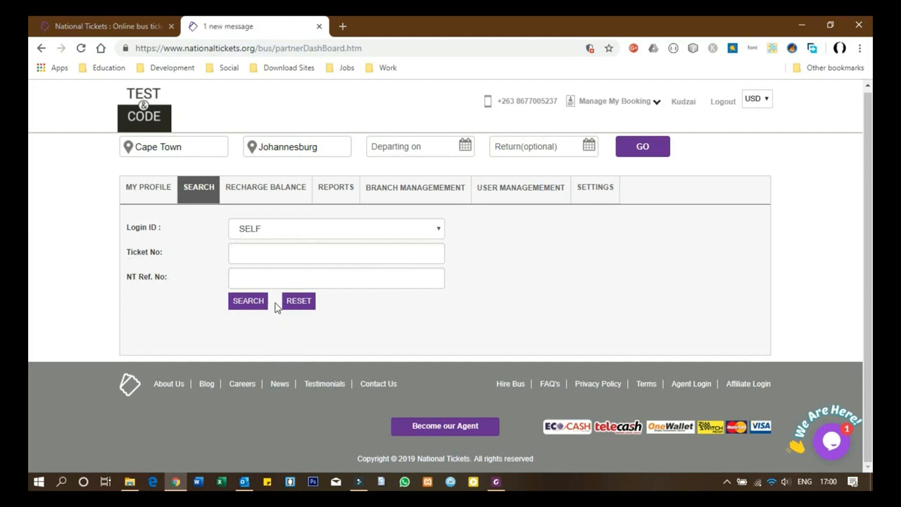
pyautogui.click(262, 189)
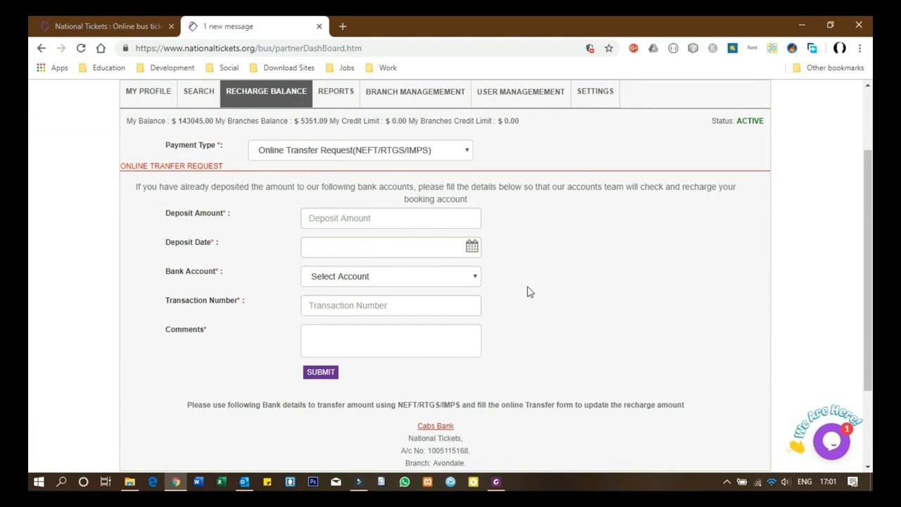
# Step: Look through the Online Transfer Request form's amount, date, bank account, transaction and comment fields without filling them
pyautogui.click(454, 155)
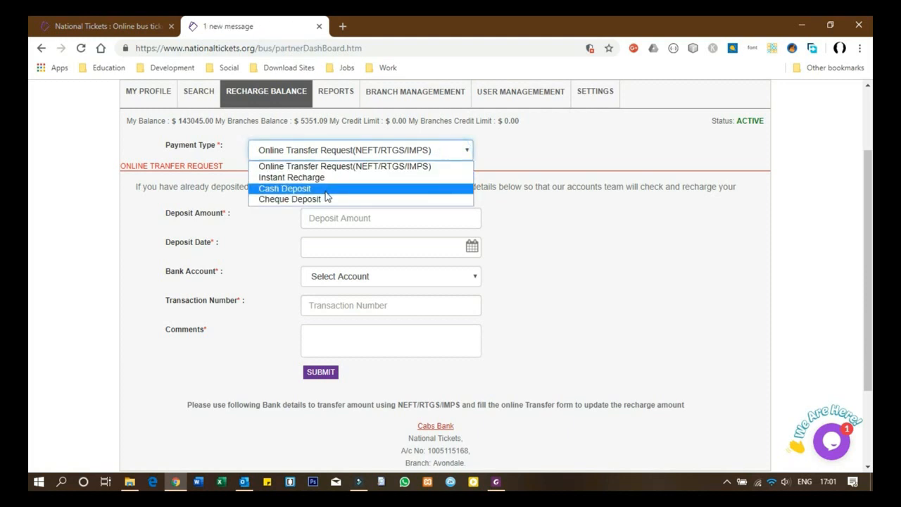
pyautogui.click(418, 168)
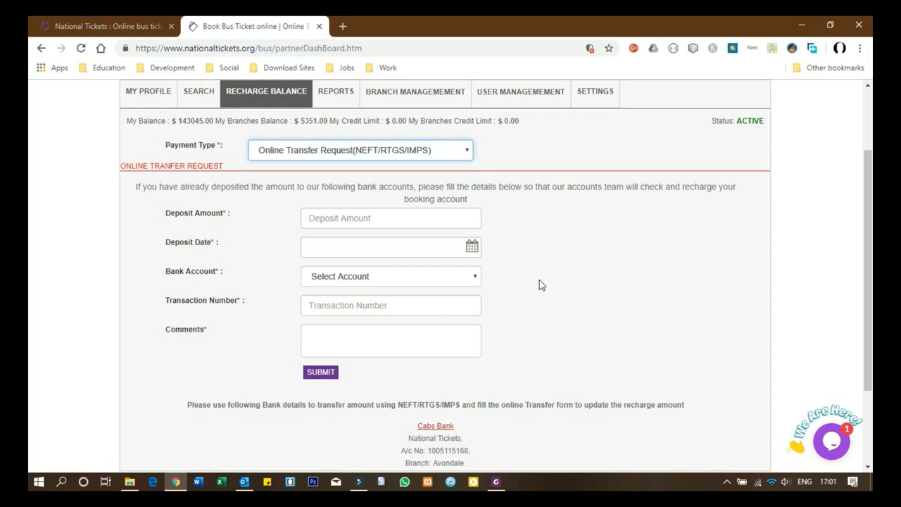
pyautogui.click(355, 217)
pyautogui.click(343, 243)
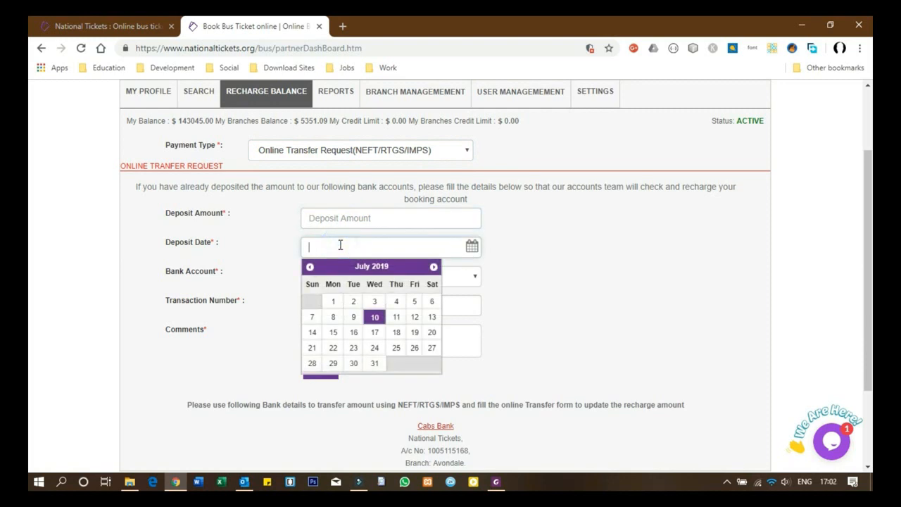
pyautogui.click(364, 274)
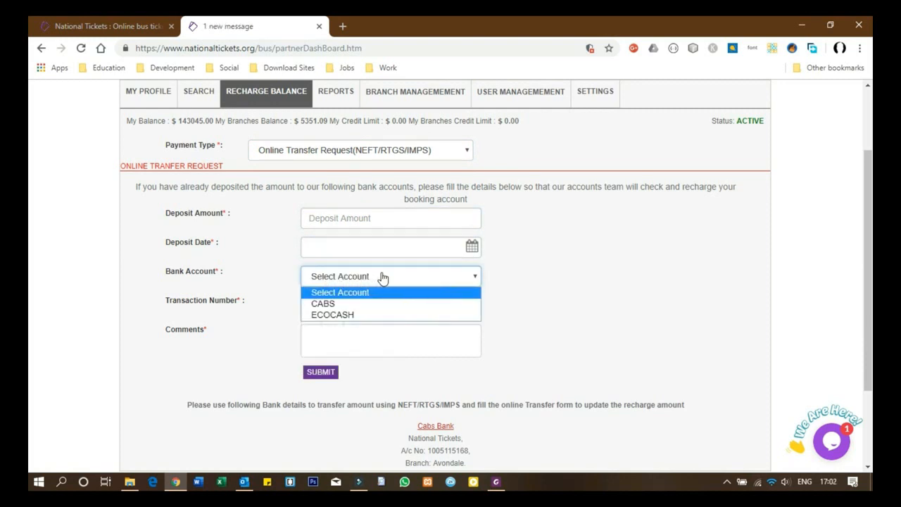
pyautogui.click(514, 327)
pyautogui.click(333, 307)
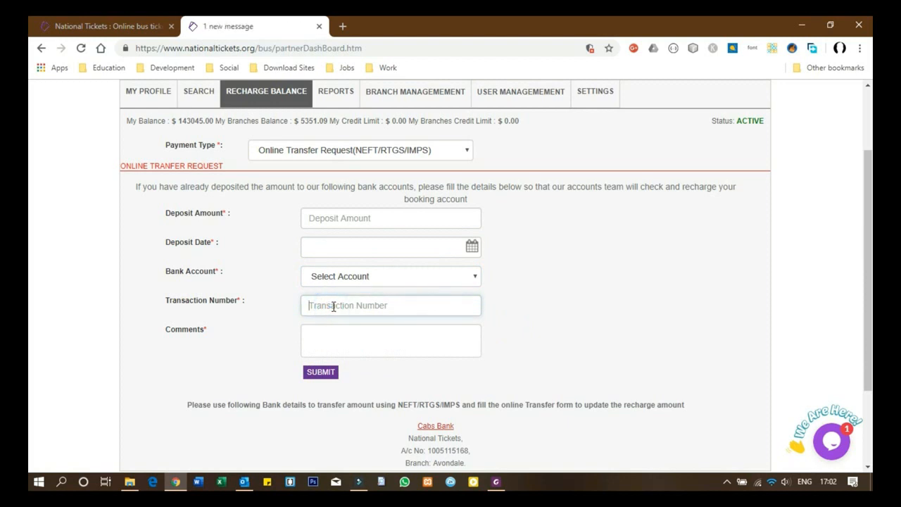
pyautogui.click(328, 340)
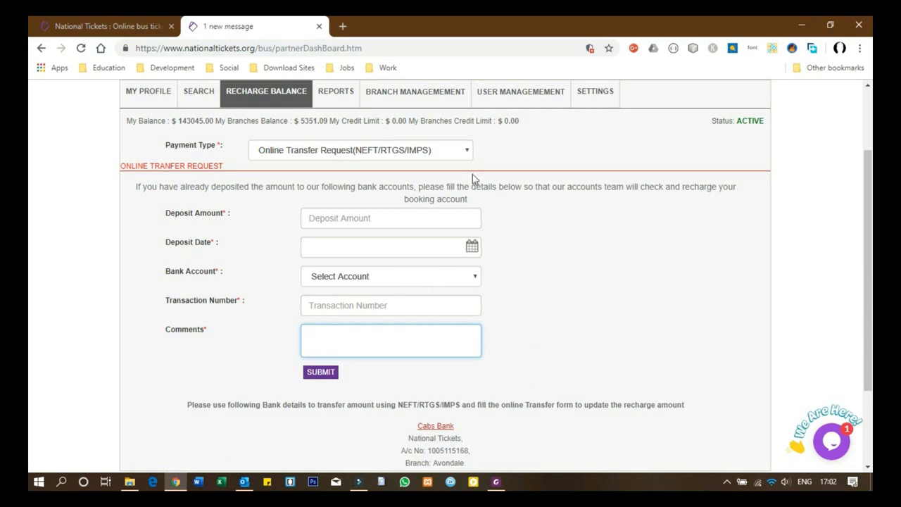
# Step: Switch to Instant Recharge via PAYNOW and submit a 234 recharge for payment
pyautogui.click(459, 149)
pyautogui.click(345, 178)
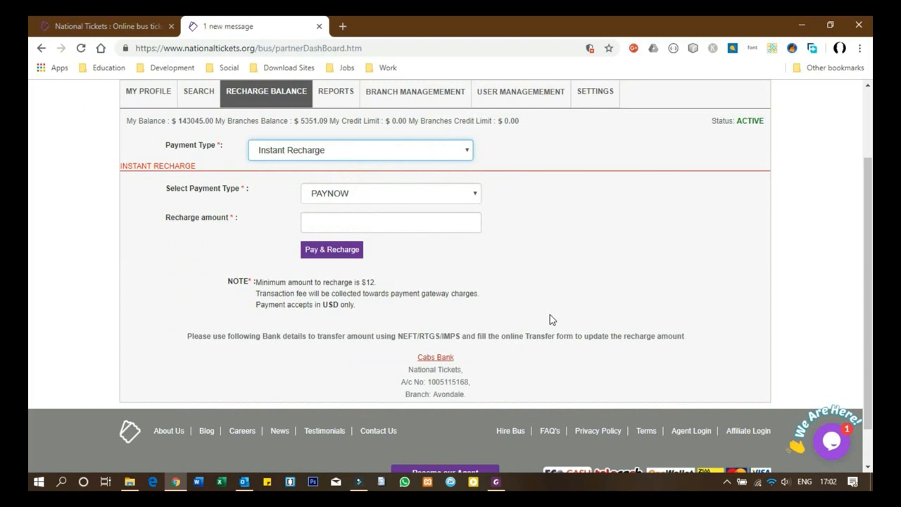
pyautogui.press('Tab')
pyautogui.click(444, 191)
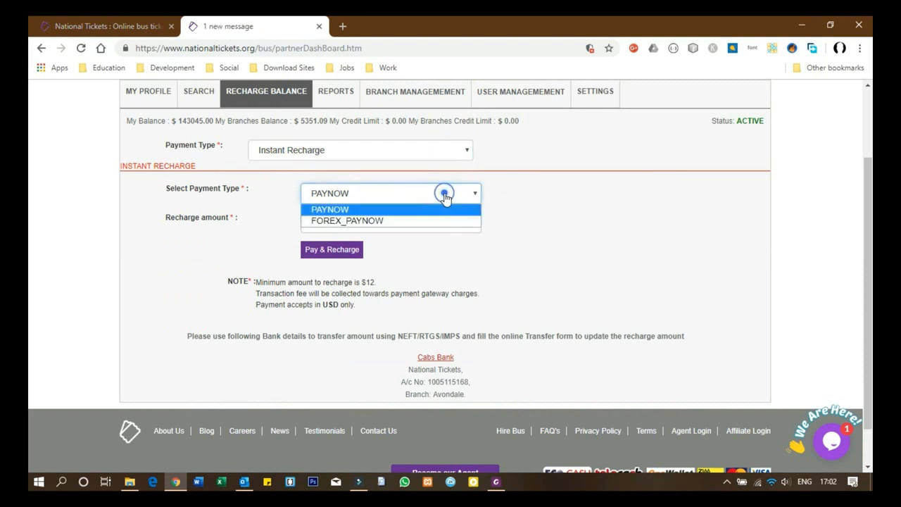
pyautogui.click(398, 208)
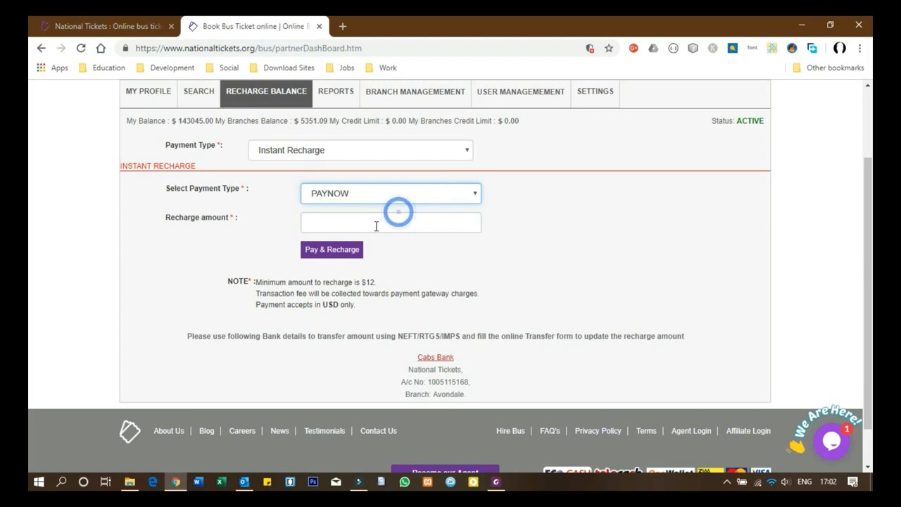
pyautogui.click(321, 224)
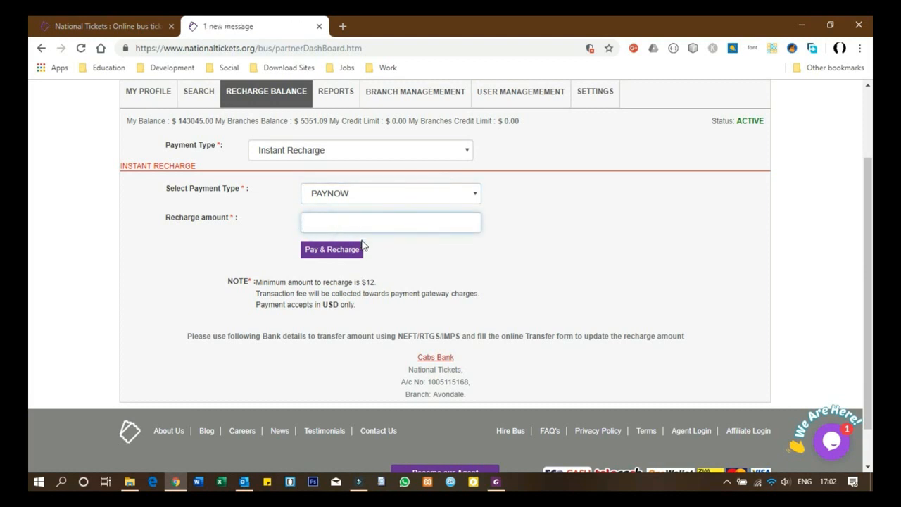
pyautogui.write('234')
pyautogui.click(338, 252)
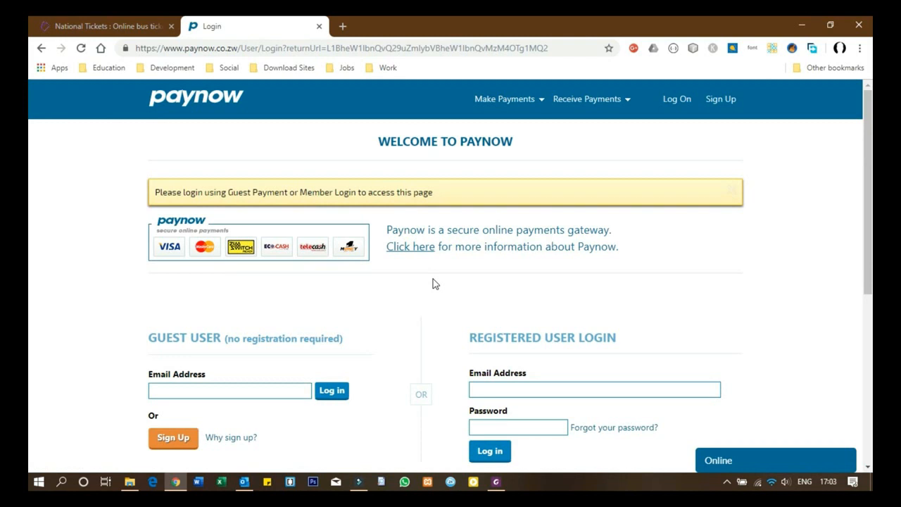
# Step: Focus the Paynow guest e-mail field, then go back to the National Tickets recharge form
pyautogui.click(227, 396)
pyautogui.click(40, 48)
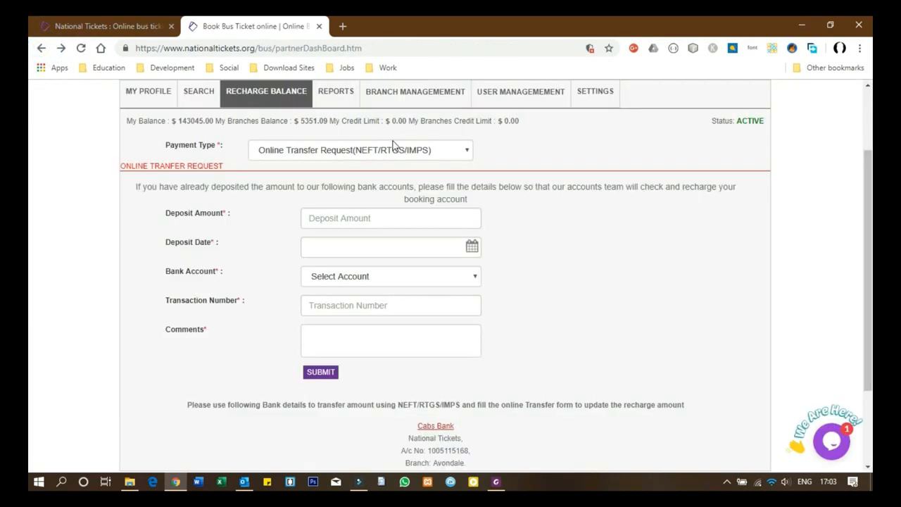
# Step: Switch payment type to Cash Deposit, leave amount and comments empty, and go to Reports
pyautogui.click(441, 151)
pyautogui.click(330, 188)
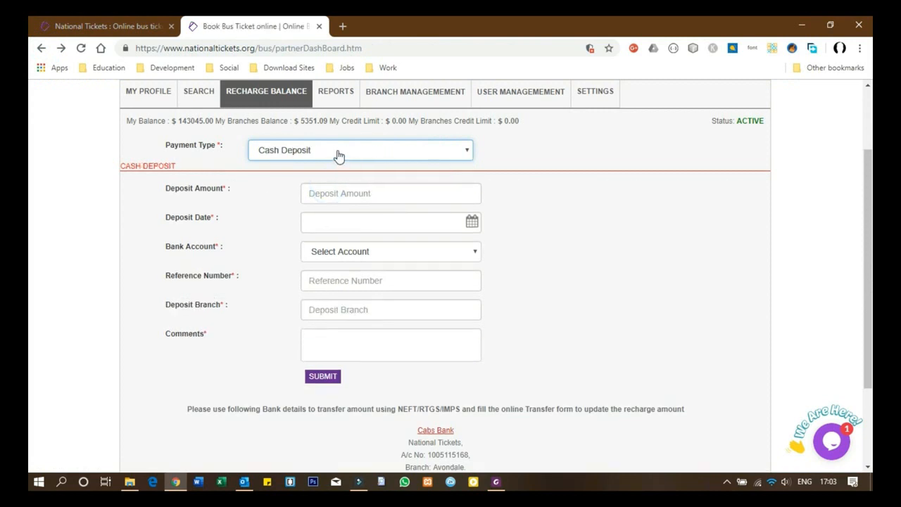
pyautogui.click(352, 196)
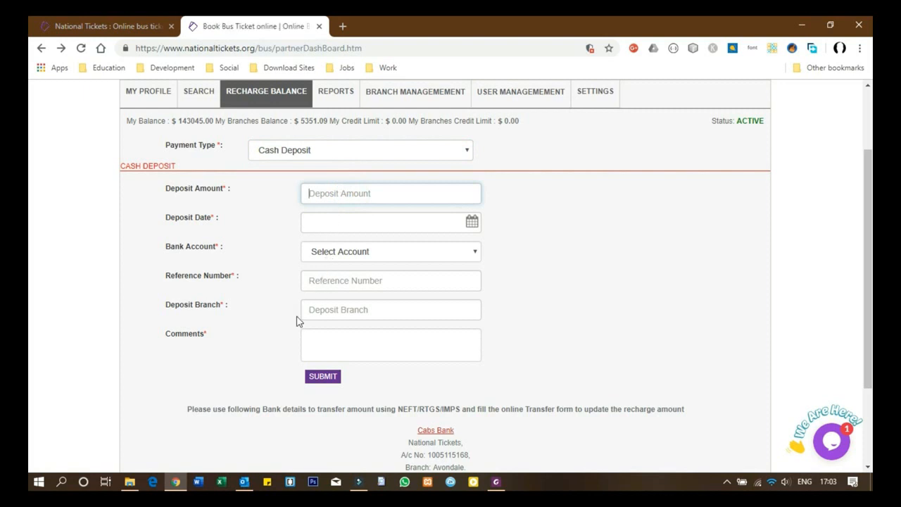
pyautogui.click(322, 341)
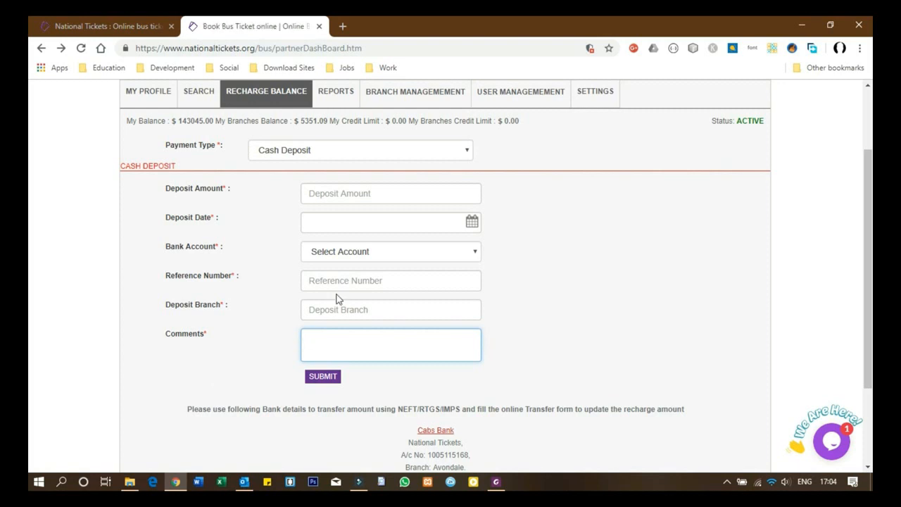
pyautogui.click(337, 94)
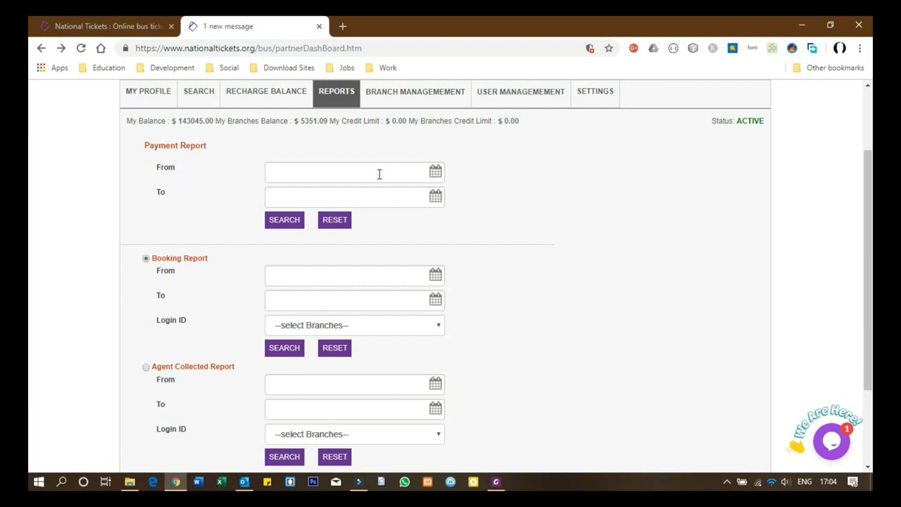
# Step: Search the Payment Report from 1 June 2019 to 10 July 2019
pyautogui.click(433, 173)
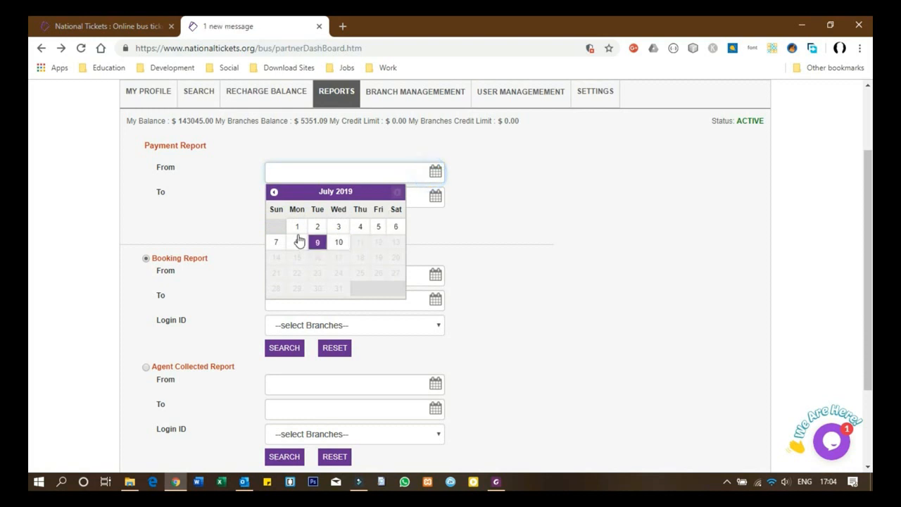
pyautogui.click(274, 191)
pyautogui.click(397, 226)
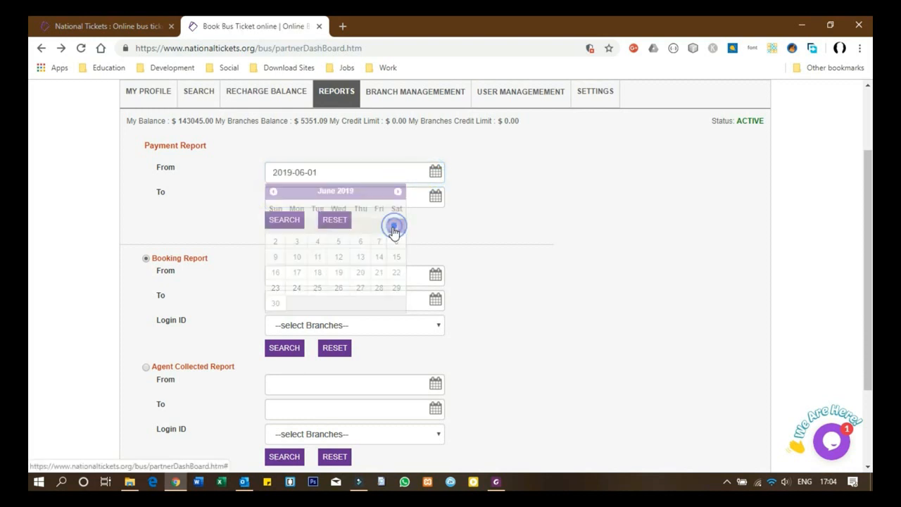
pyautogui.click(435, 195)
pyautogui.click(338, 267)
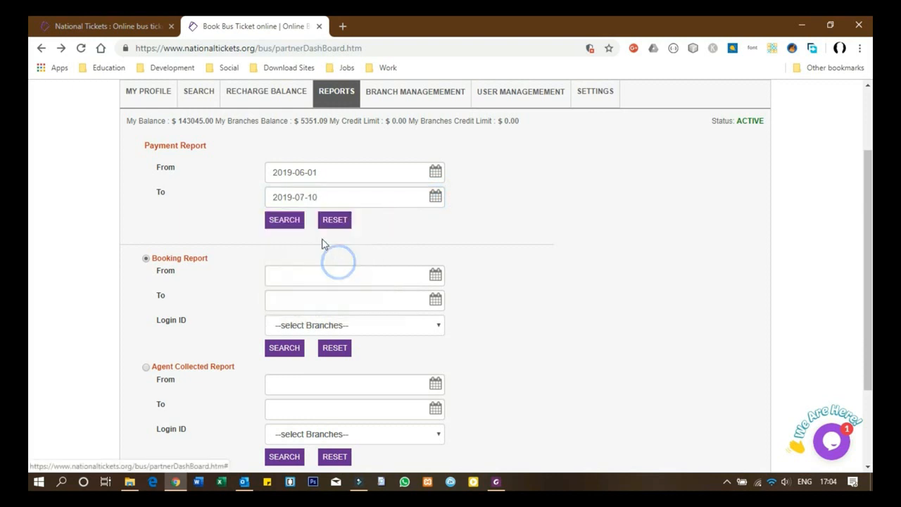
pyautogui.click(286, 221)
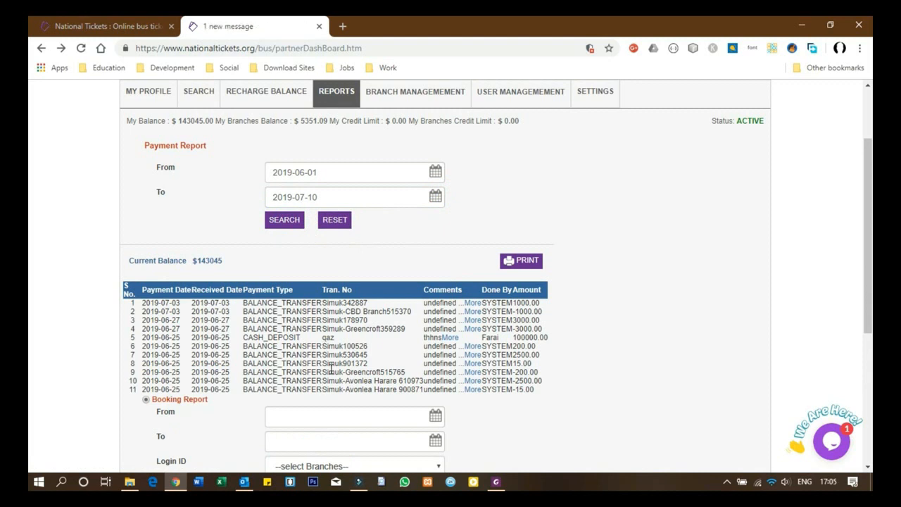
# Step: Reset the payment report dates and results, and select the Booking Report
pyautogui.scroll(1, 329, 310)
pyautogui.click(328, 257)
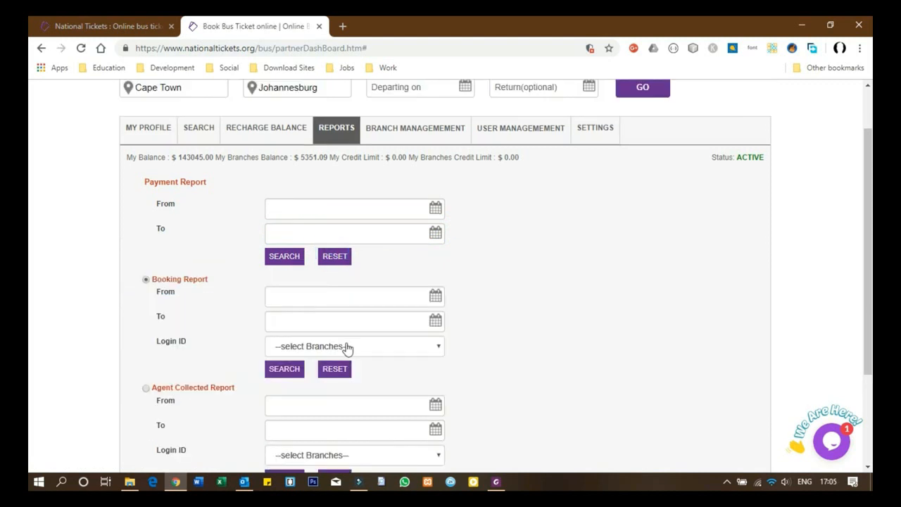
pyautogui.scroll(-3, 346, 348)
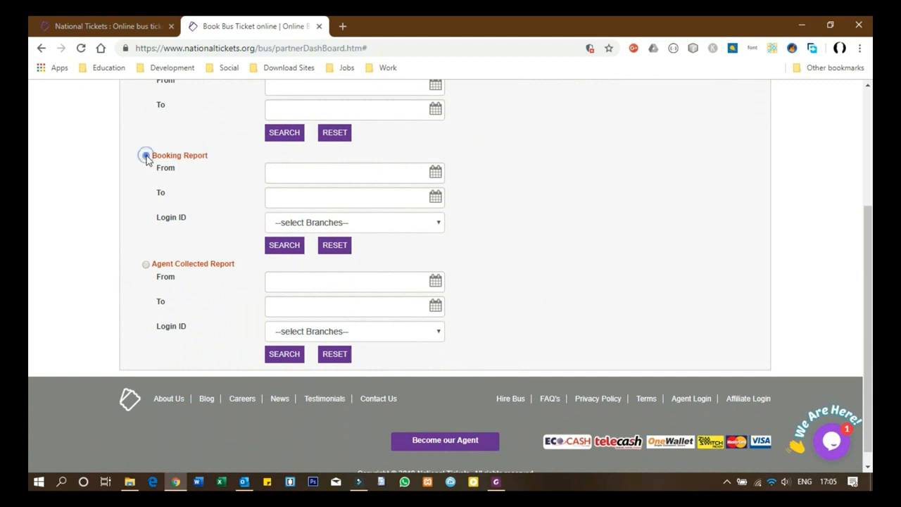
pyautogui.click(146, 156)
# Step: Search the Booking Report for Avonlea Harare from 25 June to 10 July 2019
pyautogui.click(425, 176)
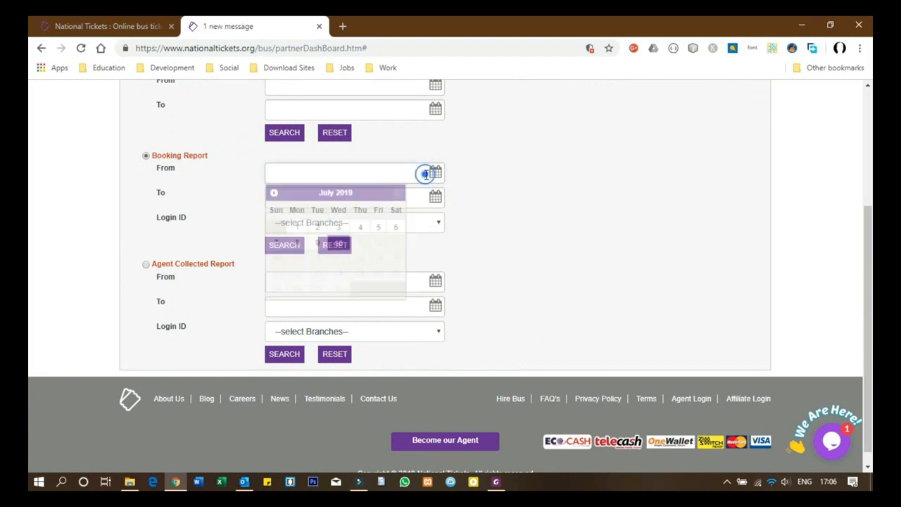
pyautogui.click(274, 192)
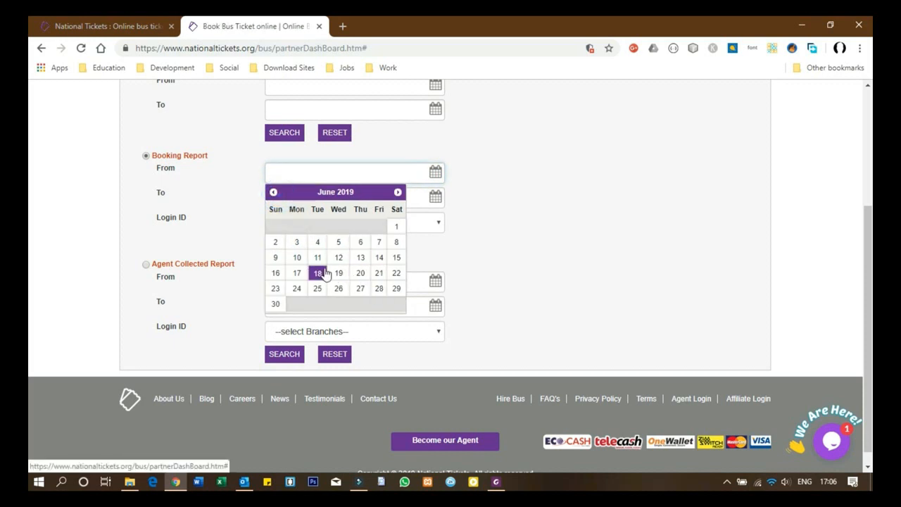
pyautogui.click(317, 257)
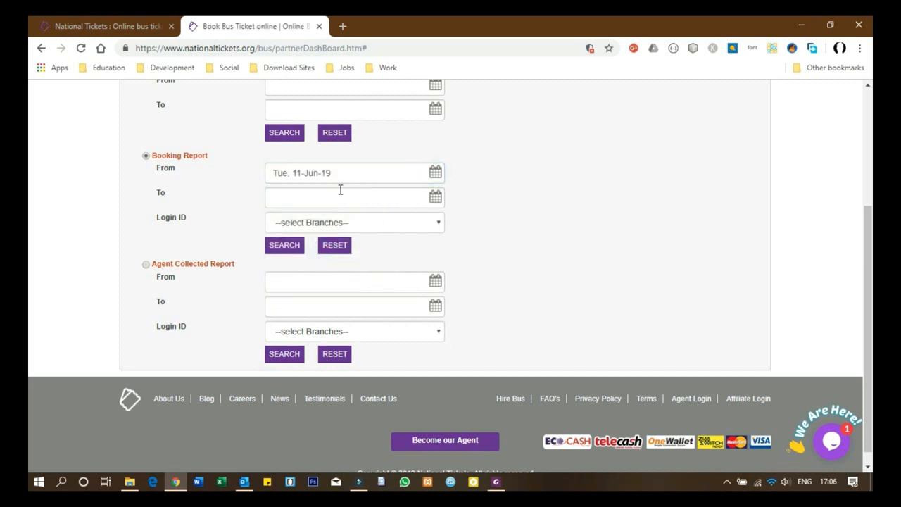
pyautogui.click(424, 176)
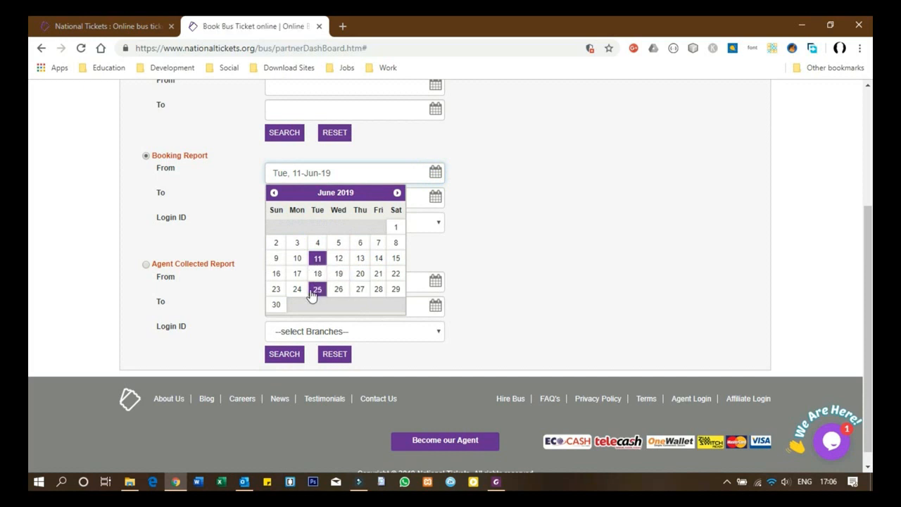
pyautogui.click(318, 289)
pyautogui.click(435, 197)
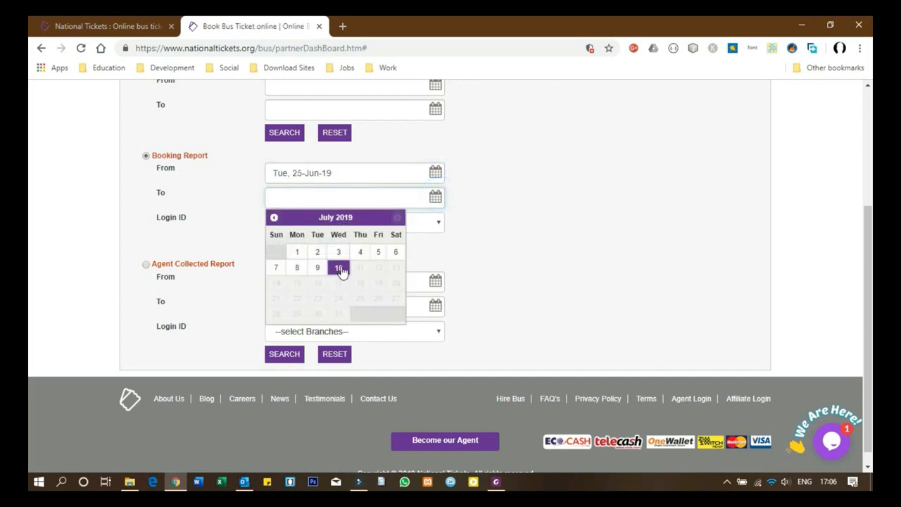
pyautogui.click(340, 267)
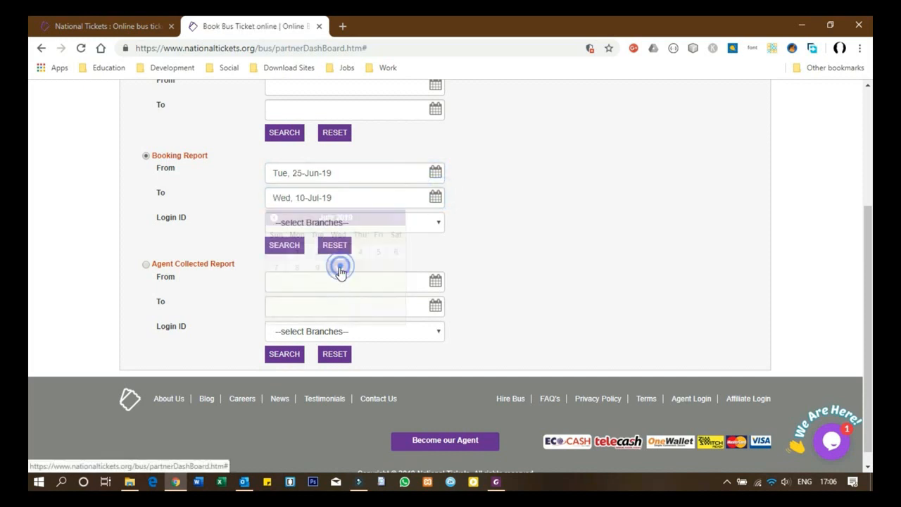
pyautogui.click(422, 227)
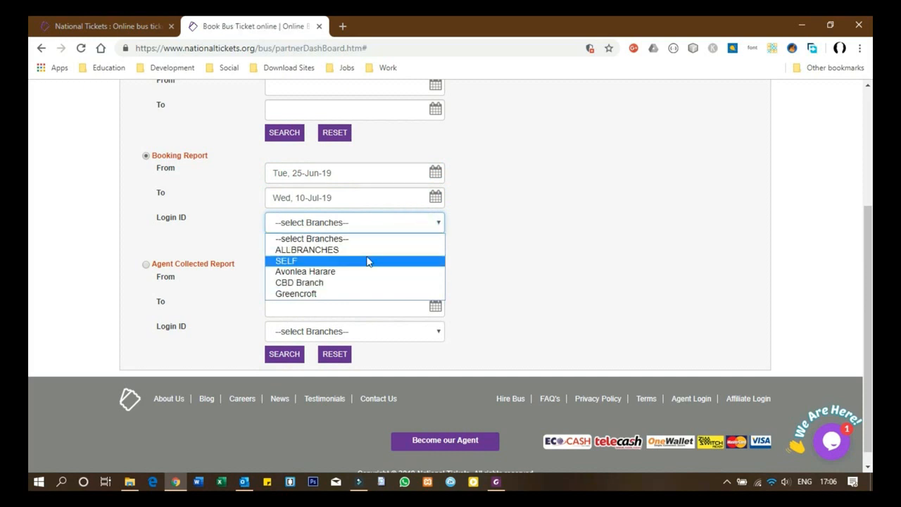
pyautogui.click(310, 274)
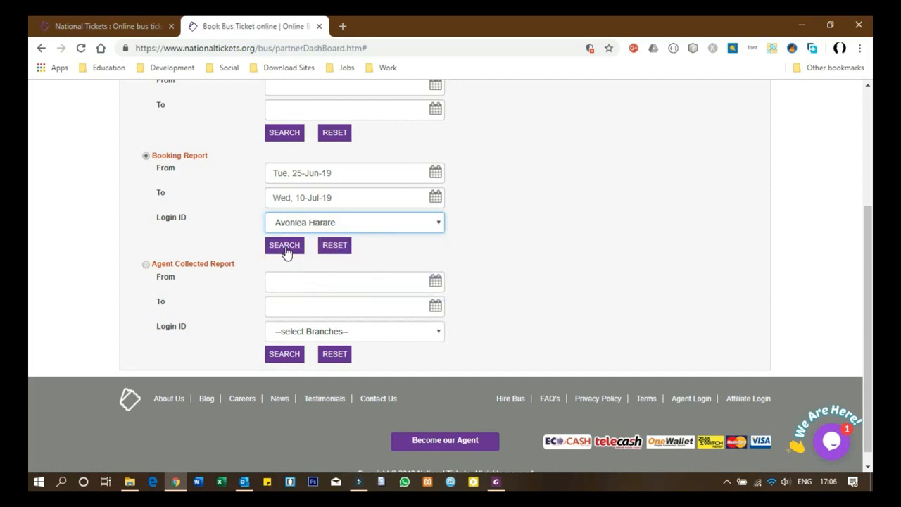
pyautogui.click(284, 247)
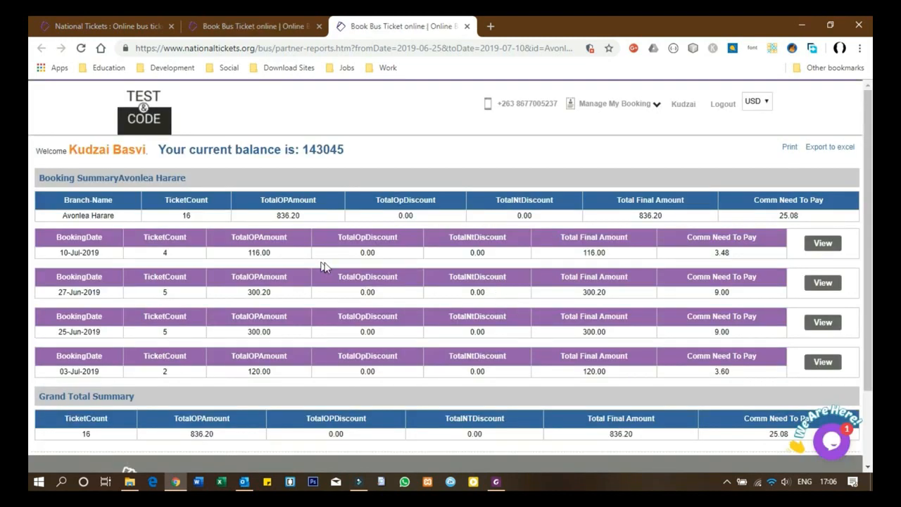
# Step: Scroll the Avonlea Harare booking summary: 16 tickets, 836.20 total, 25.08 commission to pay
pyautogui.scroll(-2, 337, 268)
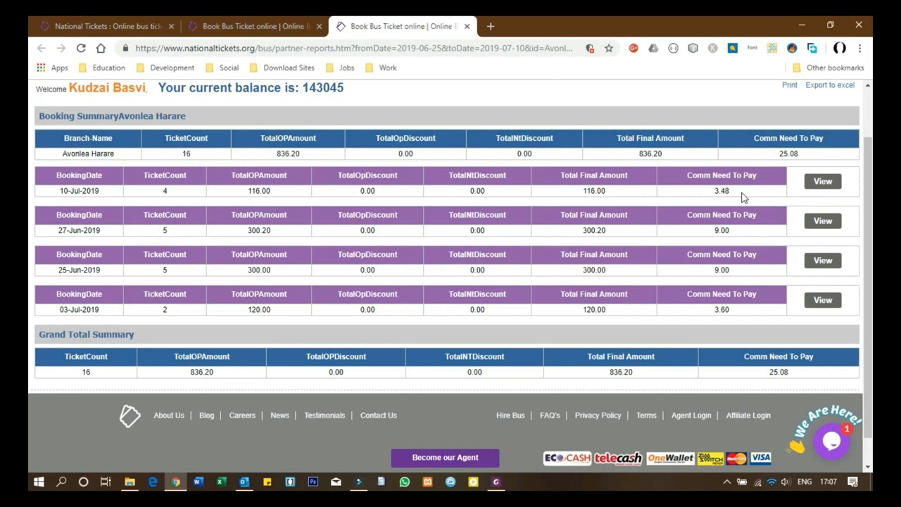
# Step: Expand the 10-Jul-2019 bookings and inspect the first ticket's $58 cash payment details
pyautogui.click(823, 182)
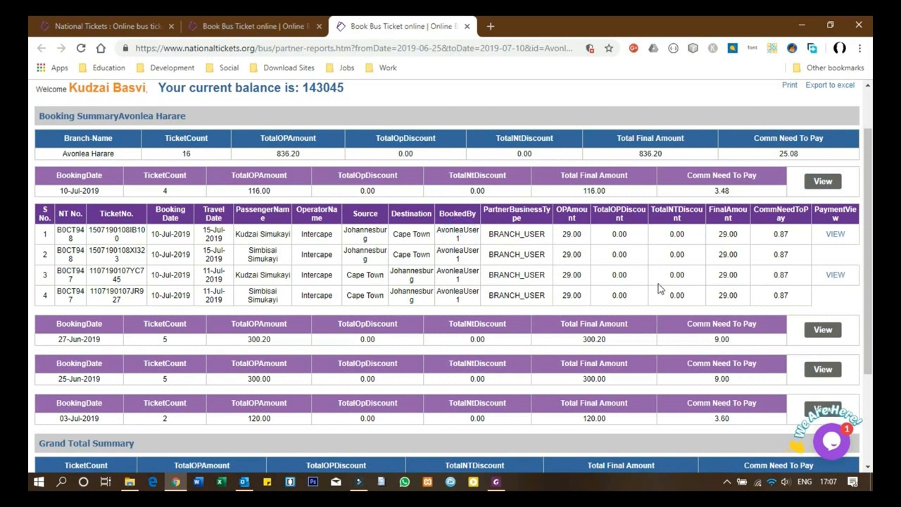
pyautogui.click(835, 234)
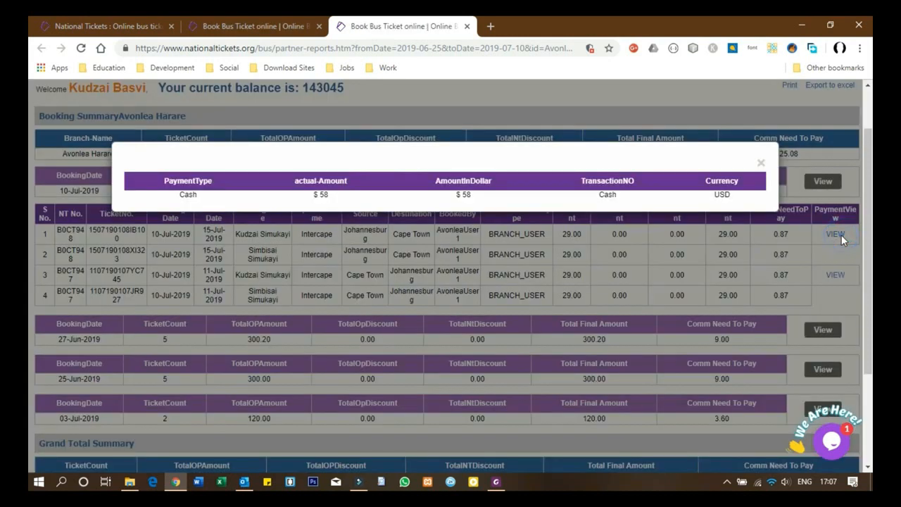
pyautogui.click(188, 197)
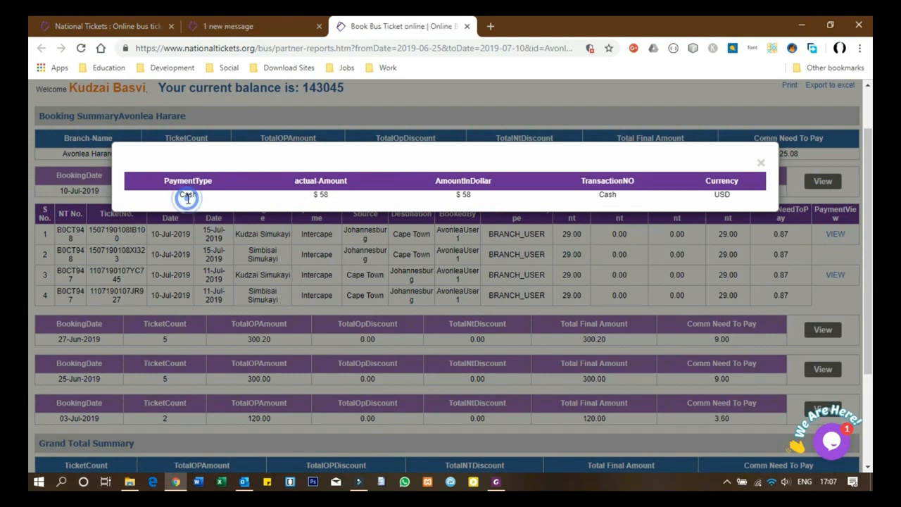
pyautogui.click(328, 198)
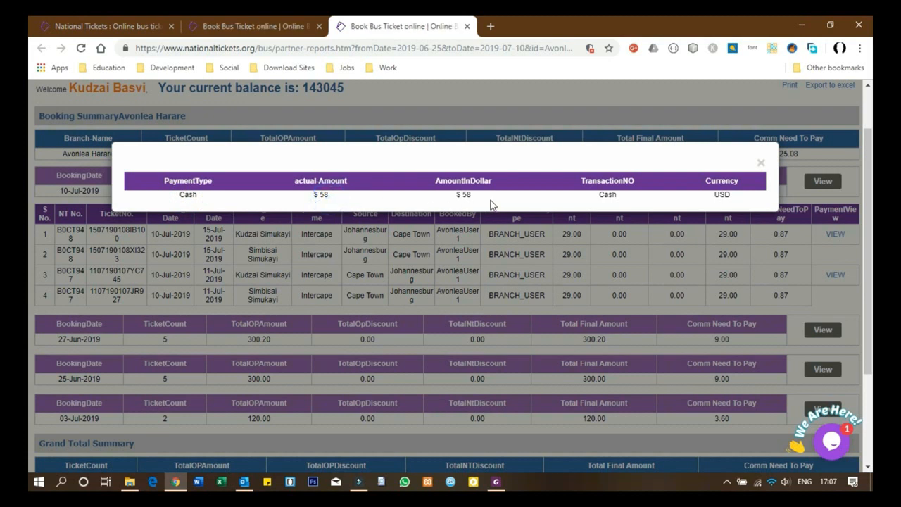
pyautogui.click(622, 197)
pyautogui.click(760, 162)
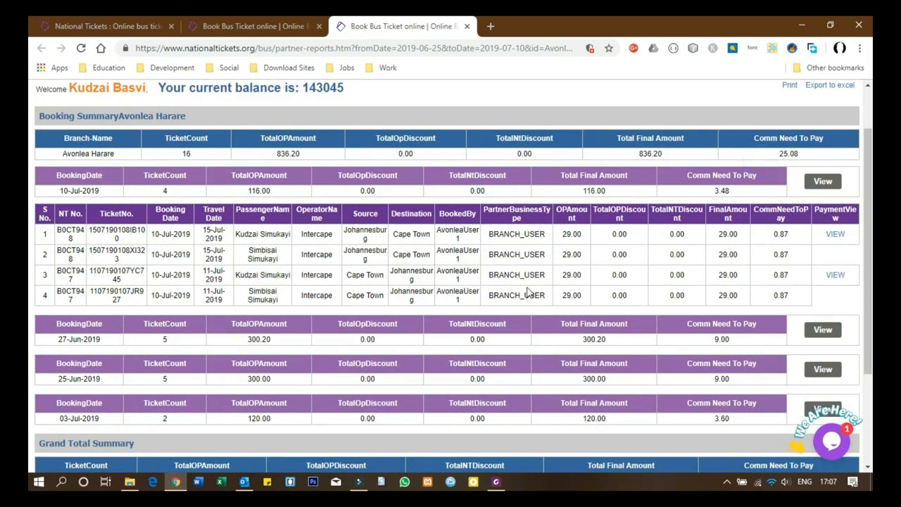
pyautogui.scroll(2, 528, 292)
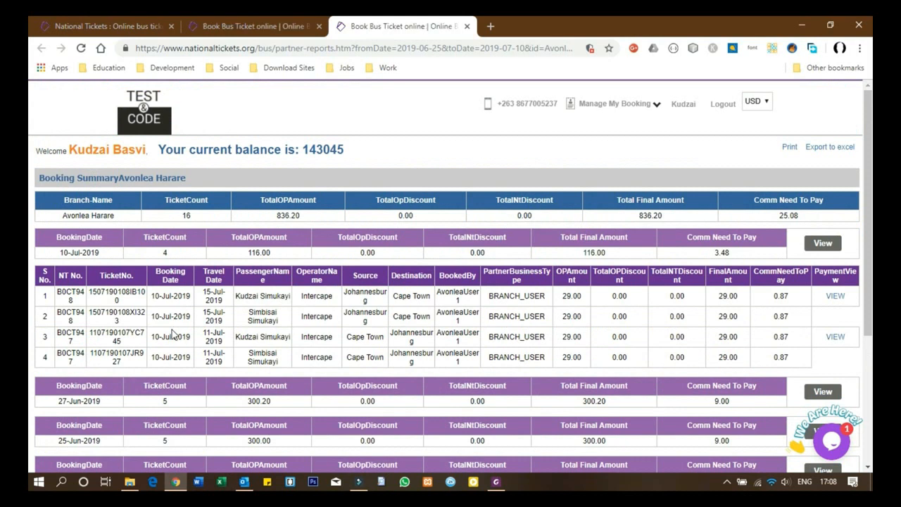
pyautogui.scroll(-3, 141, 342)
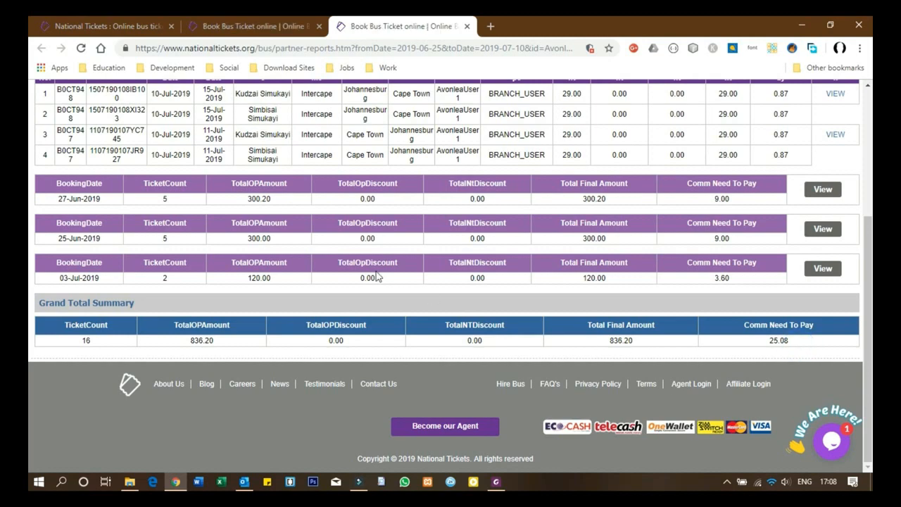
pyautogui.scroll(5, 344, 295)
pyautogui.scroll(-5, 283, 356)
pyautogui.scroll(5, 284, 357)
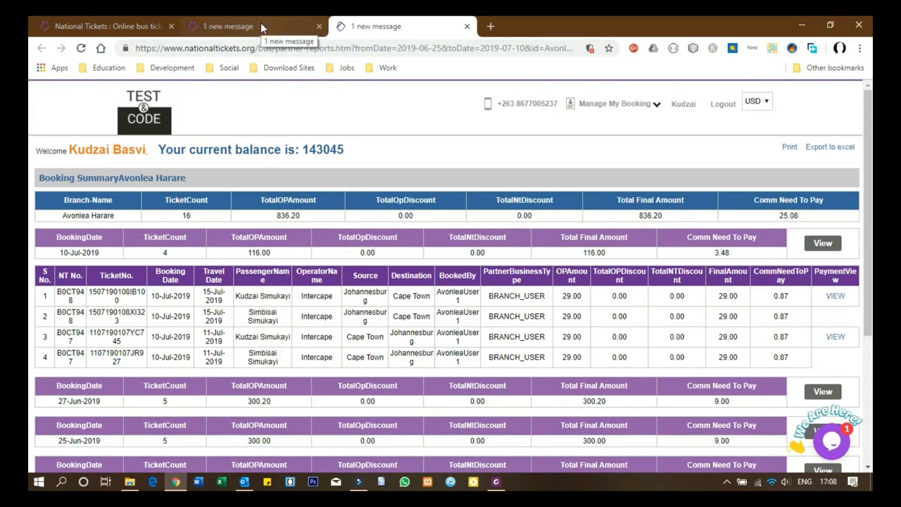
# Step: Close the booking report and search the Agent Collected Report for AvonleaUser1, 01-Jun-19 to 10-Jul-19
pyautogui.click(467, 26)
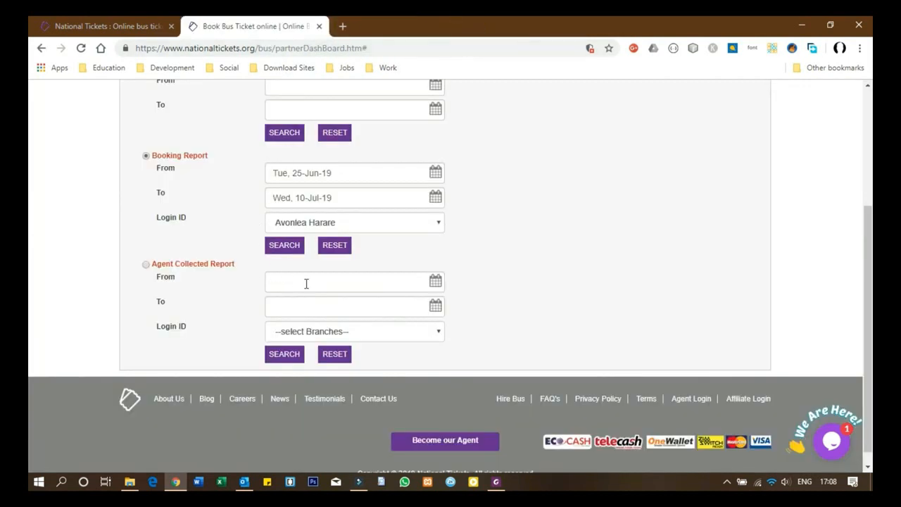
pyautogui.click(145, 264)
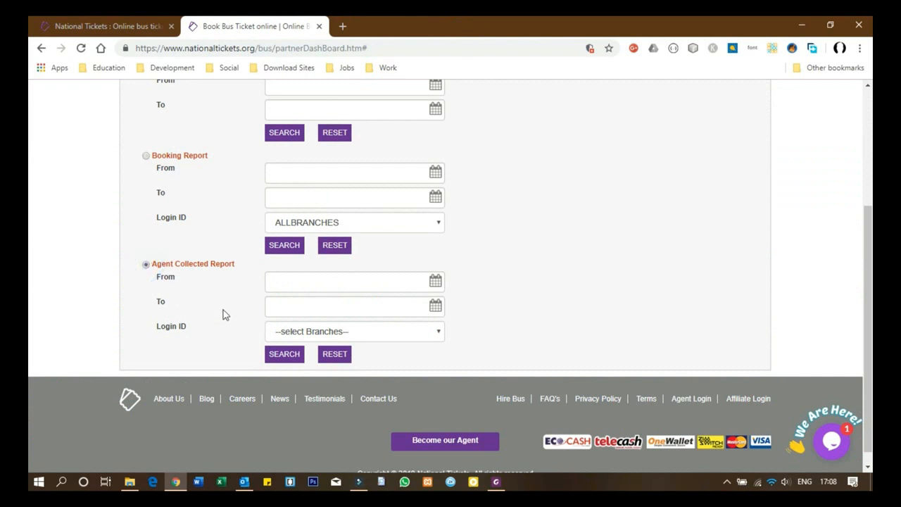
pyautogui.click(324, 282)
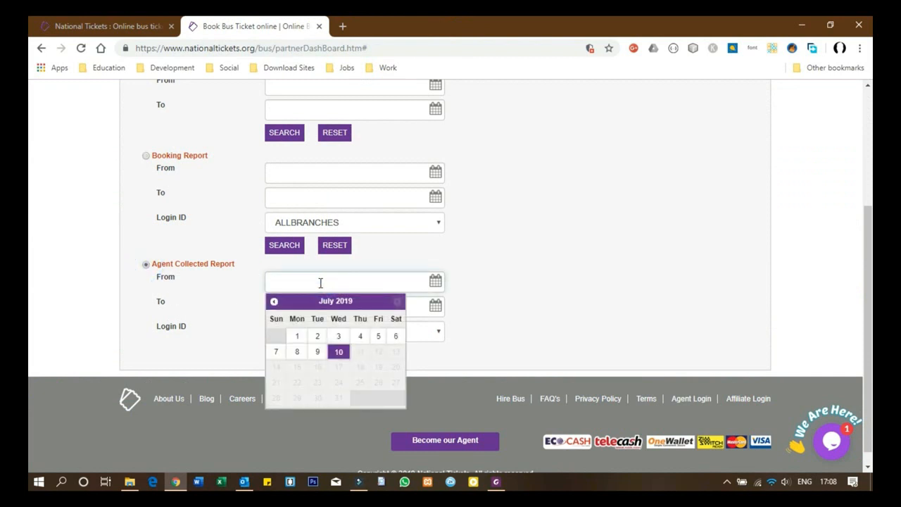
pyautogui.click(274, 301)
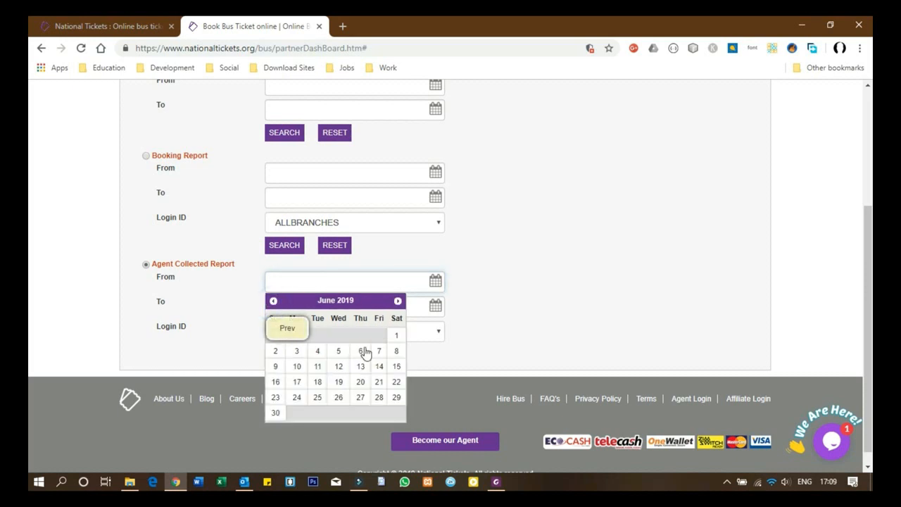
pyautogui.click(396, 336)
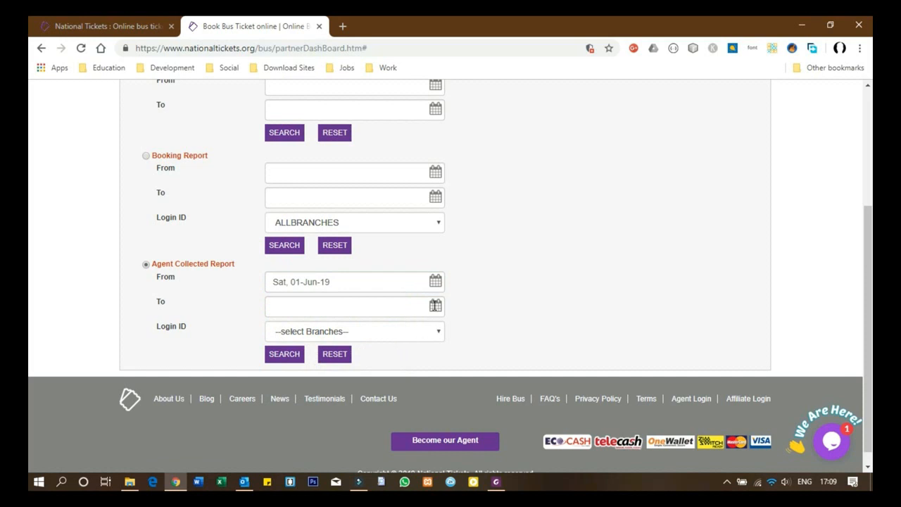
pyautogui.click(436, 305)
pyautogui.click(340, 380)
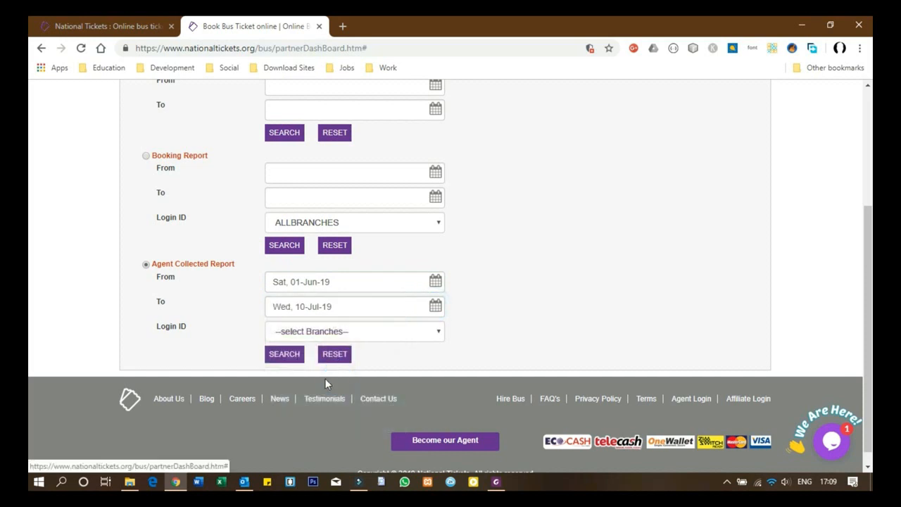
pyautogui.click(381, 336)
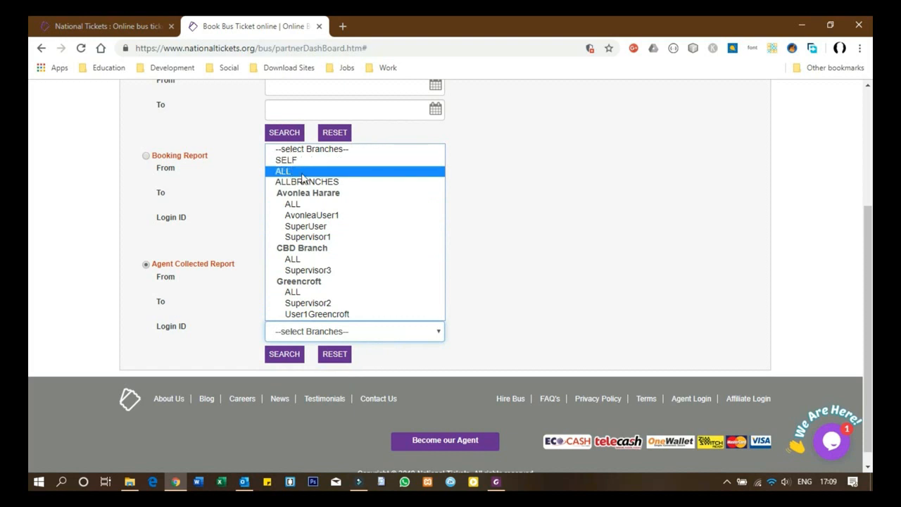
pyautogui.click(303, 220)
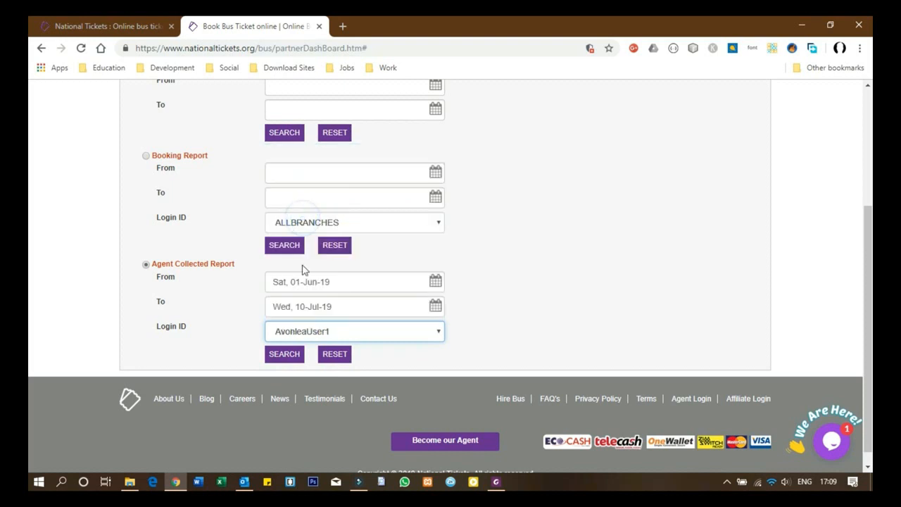
pyautogui.click(285, 357)
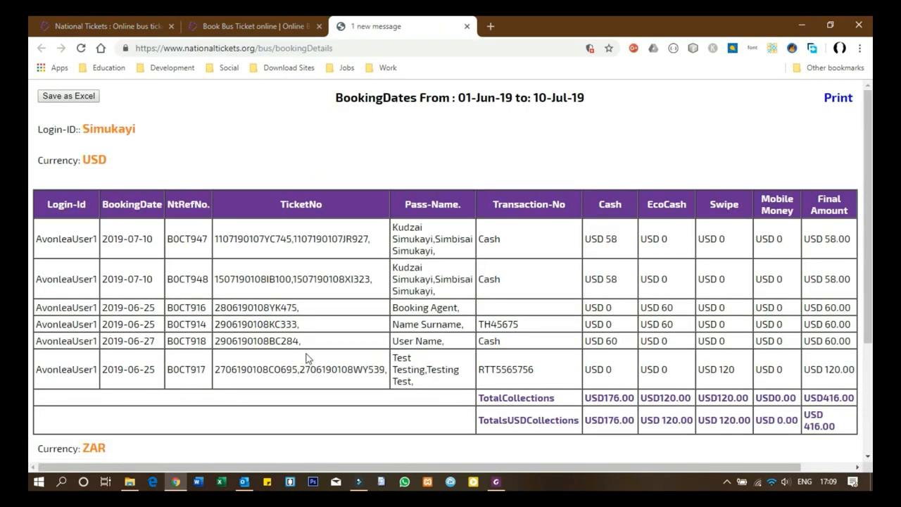
# Step: Look over AvonleaUser1's USD and ZAR collection tables, then close the report tab
pyautogui.scroll(-2, 306, 359)
pyautogui.scroll(2, 306, 357)
pyautogui.click(620, 289)
pyautogui.click(677, 314)
pyautogui.click(678, 325)
pyautogui.click(621, 345)
pyautogui.scroll(-3, 849, 430)
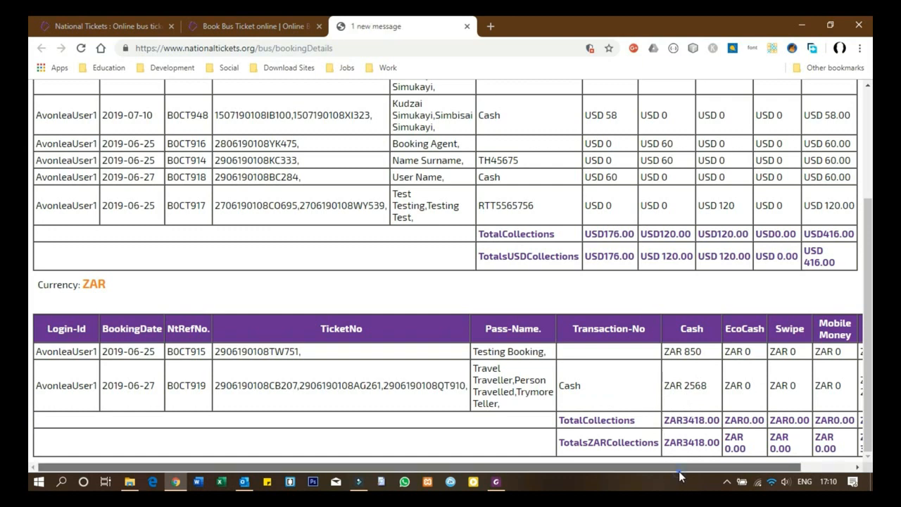
pyautogui.hscroll(2, 681, 475)
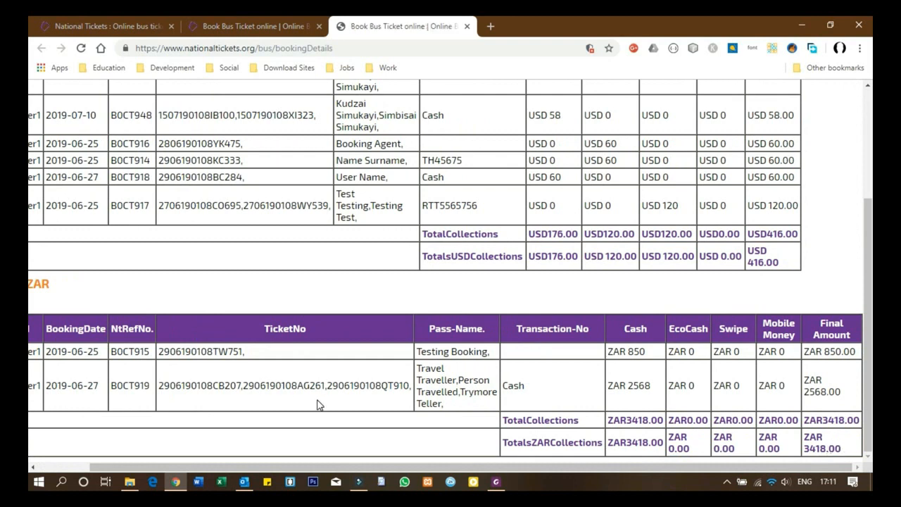
pyautogui.scroll(2, 317, 405)
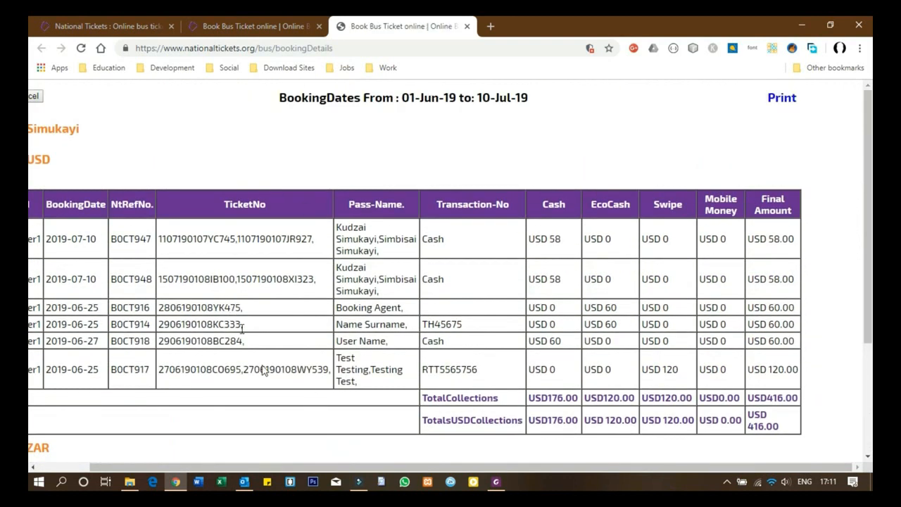
pyautogui.moveTo(533, 466); pyautogui.dragTo(476, 466)
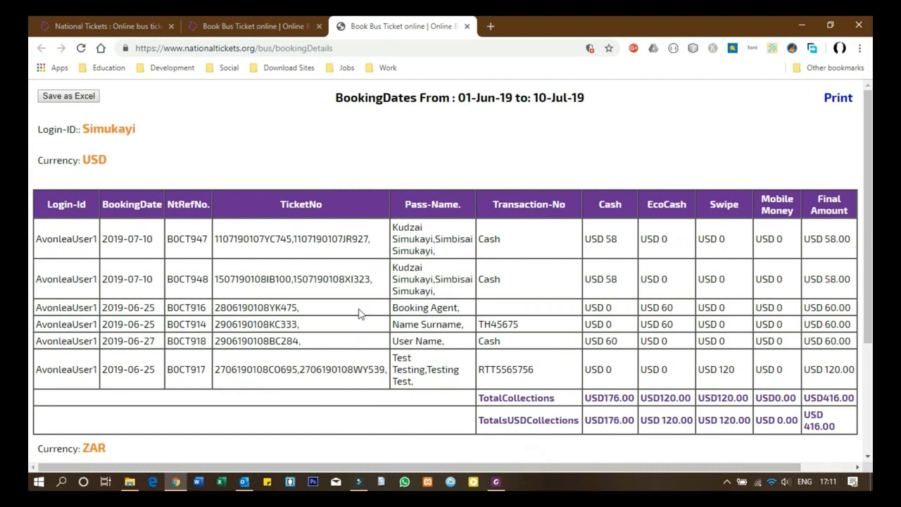
pyautogui.hotkey('ctrl', 'w')
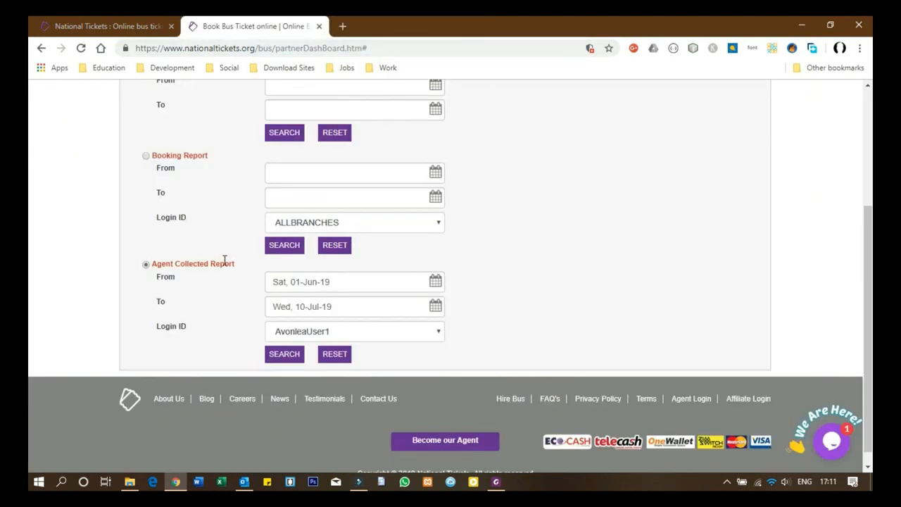
# Step: Rerun the Agent Collected Report with Login ID ALLBRANCHES for 01-Jun-19 to 10-Jul-19
pyautogui.click(433, 334)
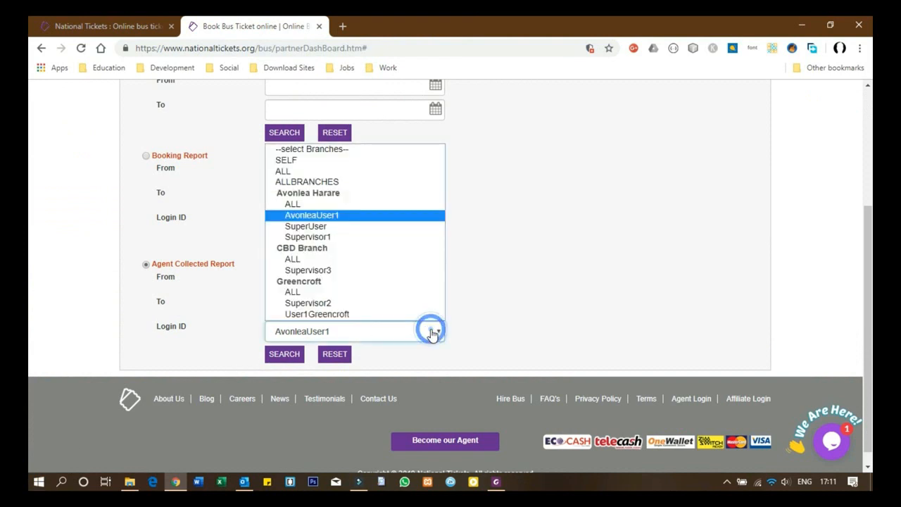
pyautogui.click(296, 181)
pyautogui.click(291, 356)
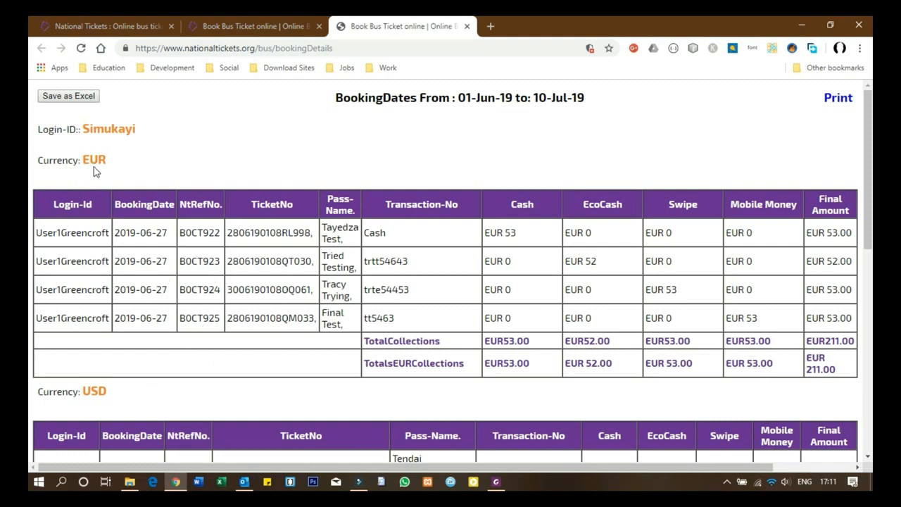
# Step: Look over the all-branches EUR, USD and ZAR collection tables, then close the report tab
pyautogui.scroll(-4, 102, 286)
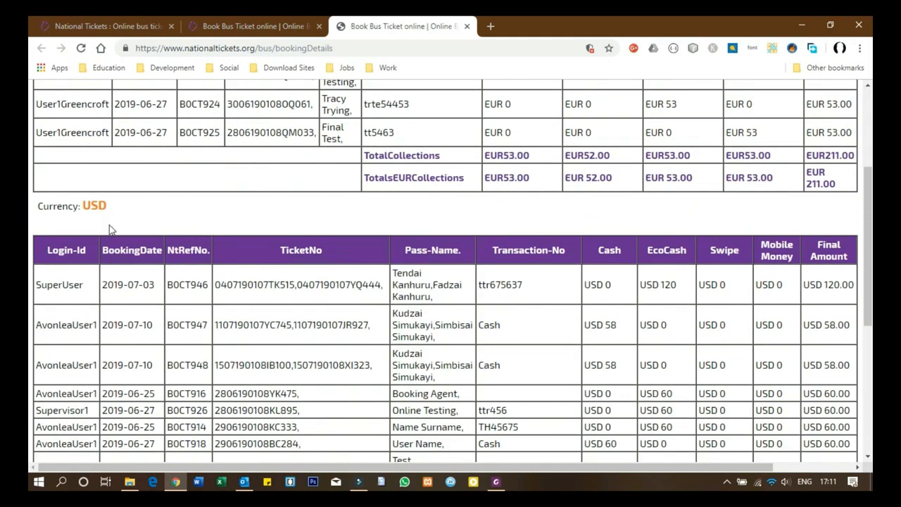
pyautogui.scroll(-6, 106, 301)
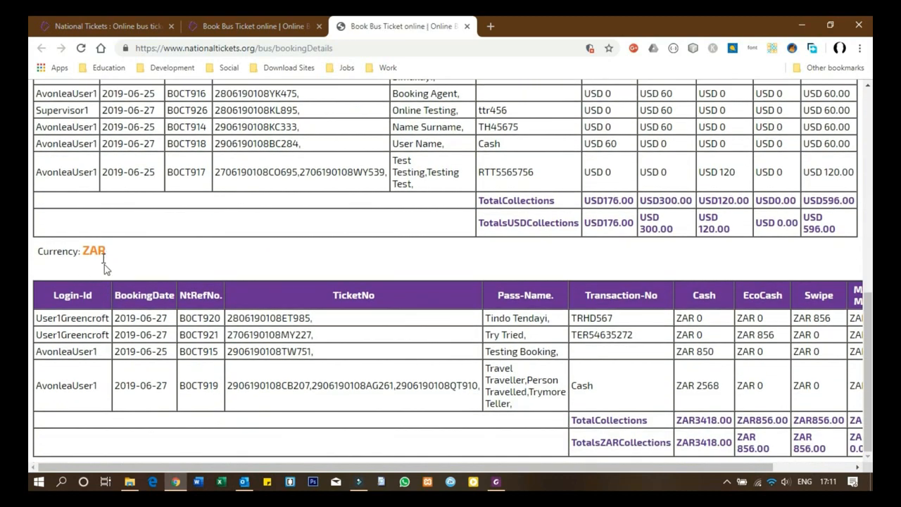
pyautogui.scroll(10, 140, 322)
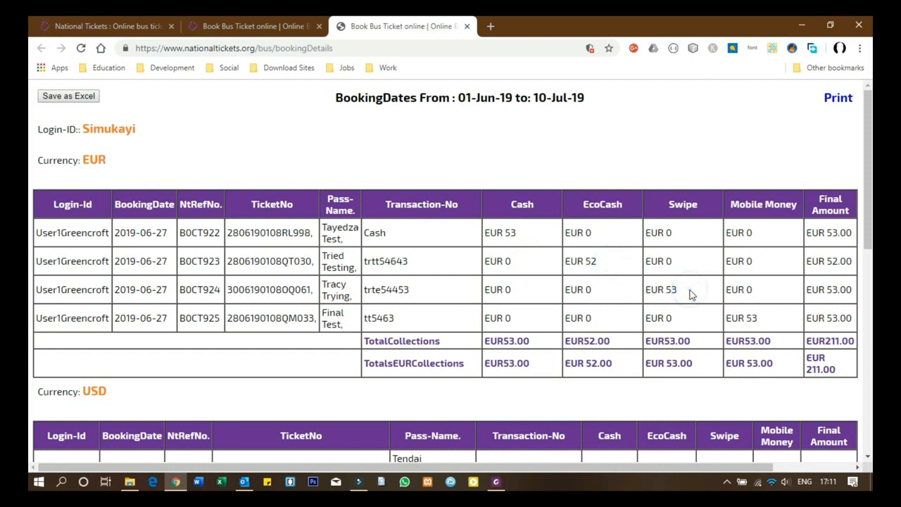
pyautogui.click(779, 325)
pyautogui.scroll(-8, 824, 373)
pyautogui.scroll(4, 824, 368)
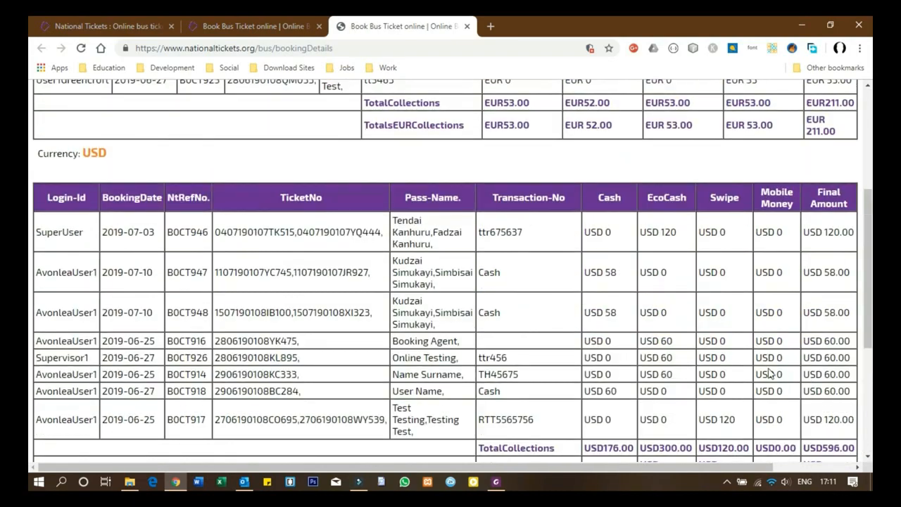
pyautogui.scroll(-3, 383, 348)
pyautogui.scroll(3, 426, 341)
pyautogui.scroll(-3, 425, 341)
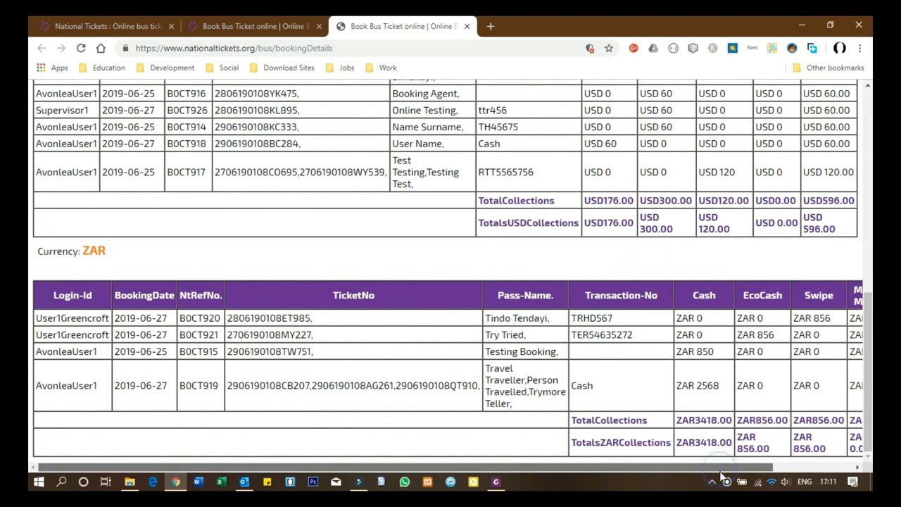
pyautogui.moveTo(617, 467); pyautogui.dragTo(726, 478)
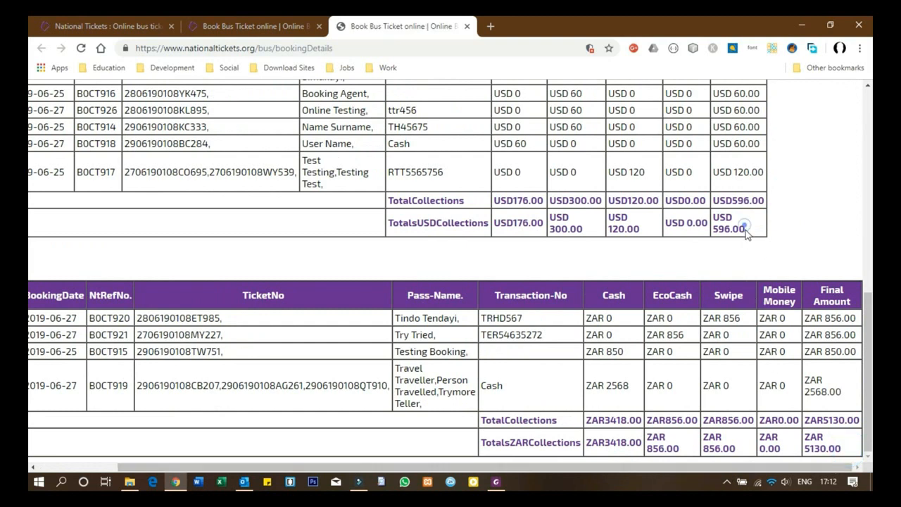
pyautogui.scroll(3, 778, 264)
pyautogui.scroll(2, 778, 264)
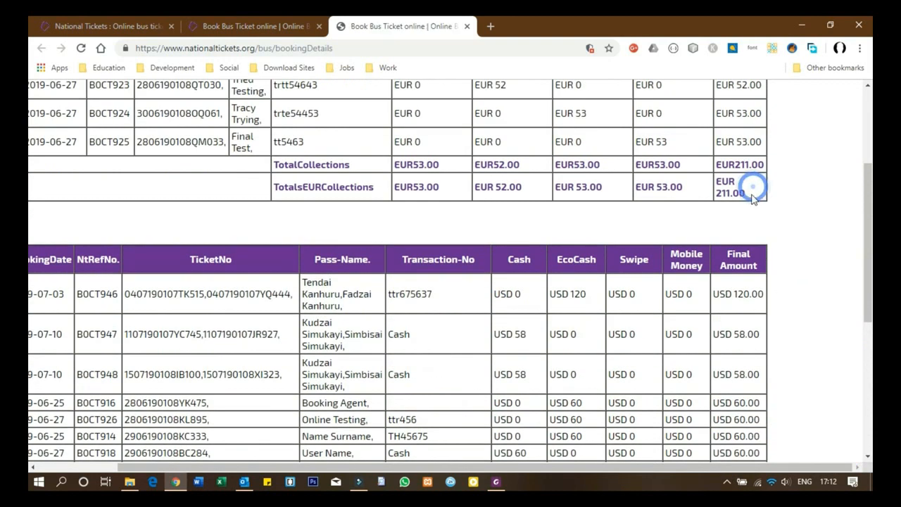
pyautogui.scroll(3, 750, 232)
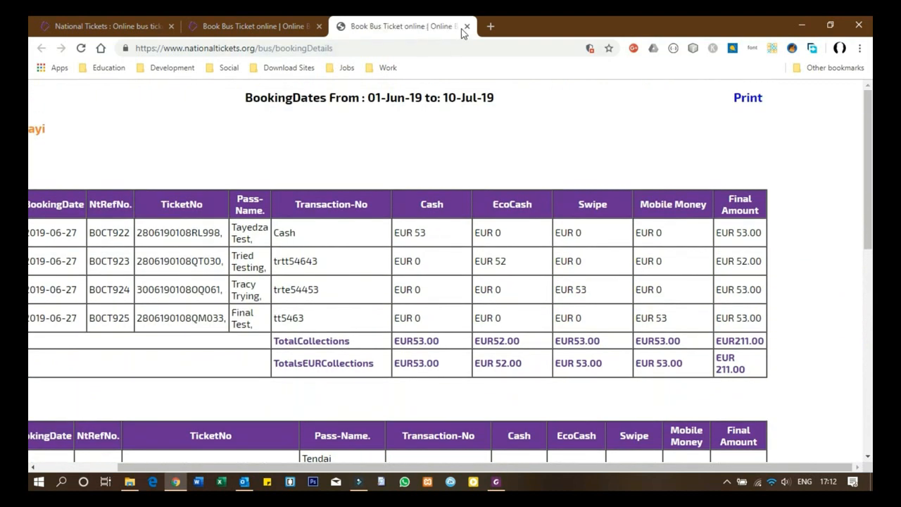
pyautogui.click(466, 26)
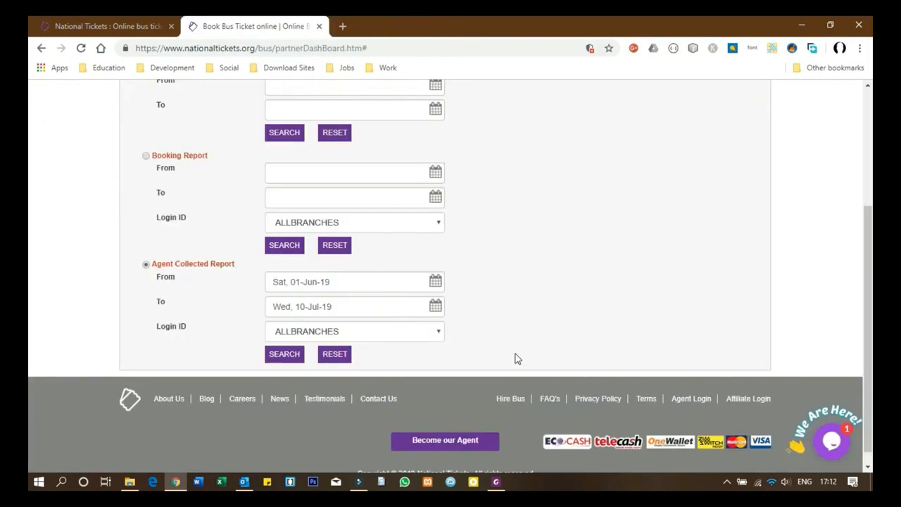
# Step: Reset the report form, then resave the Avonlea Harare branch details in Branch Management
pyautogui.click(330, 356)
pyautogui.scroll(3, 501, 363)
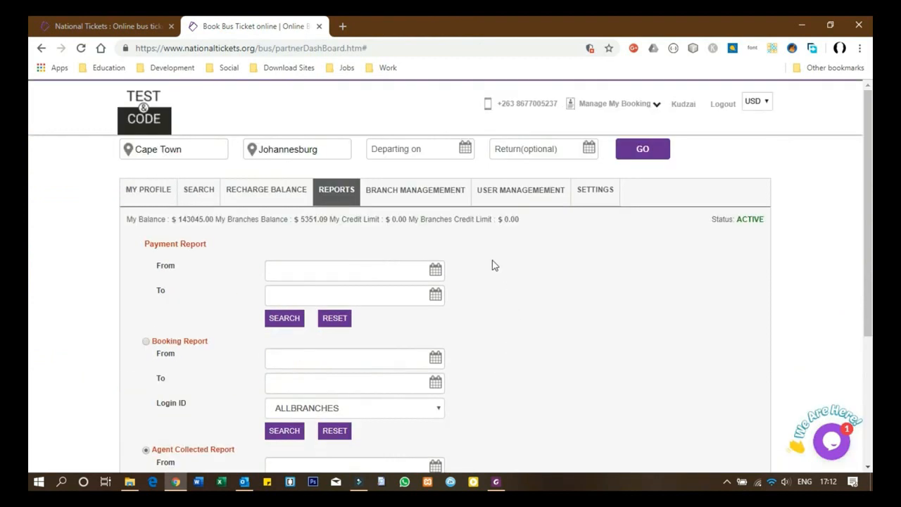
pyautogui.click(396, 196)
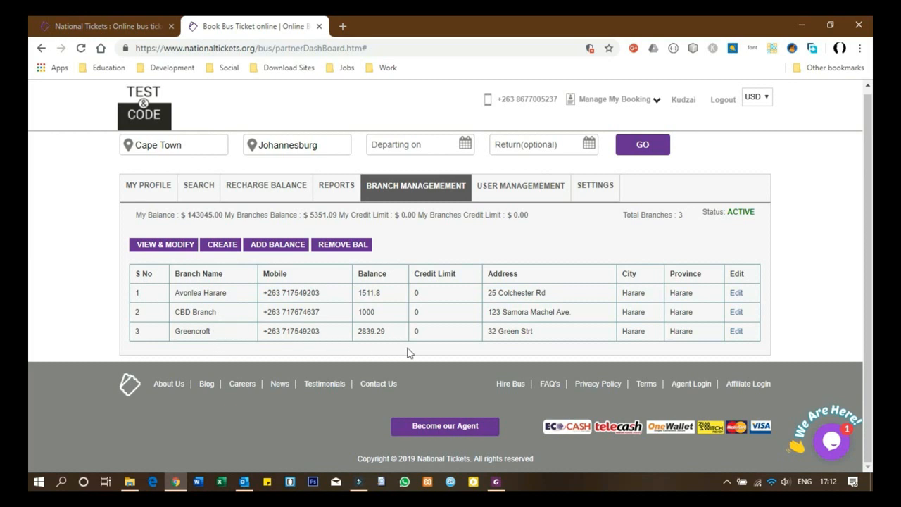
pyautogui.click(736, 293)
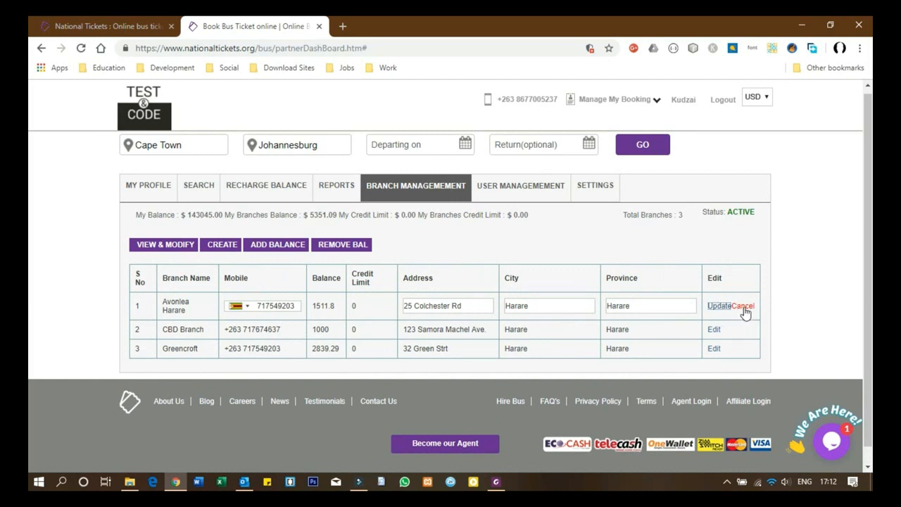
pyautogui.click(719, 306)
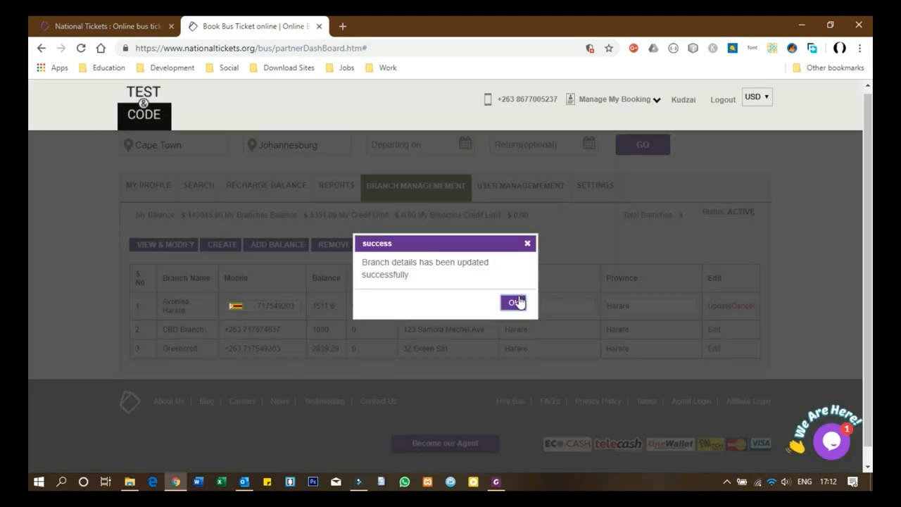
pyautogui.click(514, 302)
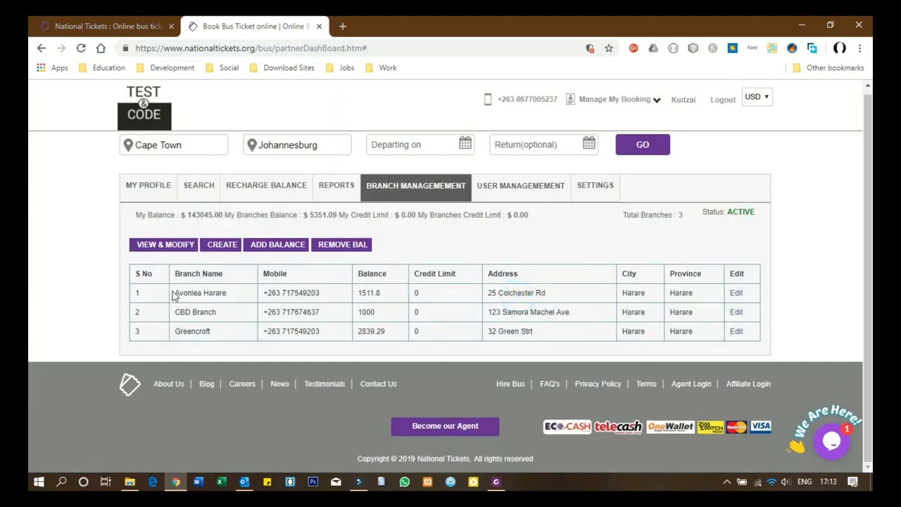
pyautogui.click(223, 246)
pyautogui.click(290, 296)
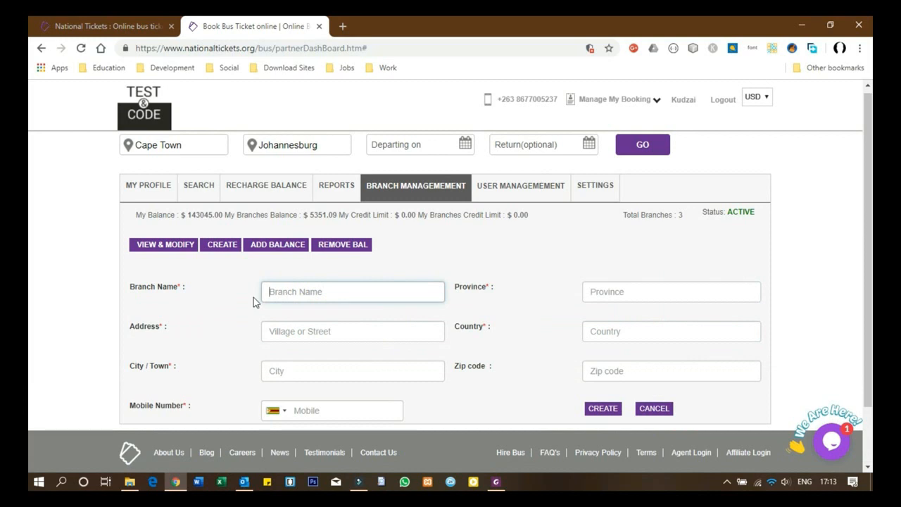
pyautogui.write('Mutare CBD Branch')
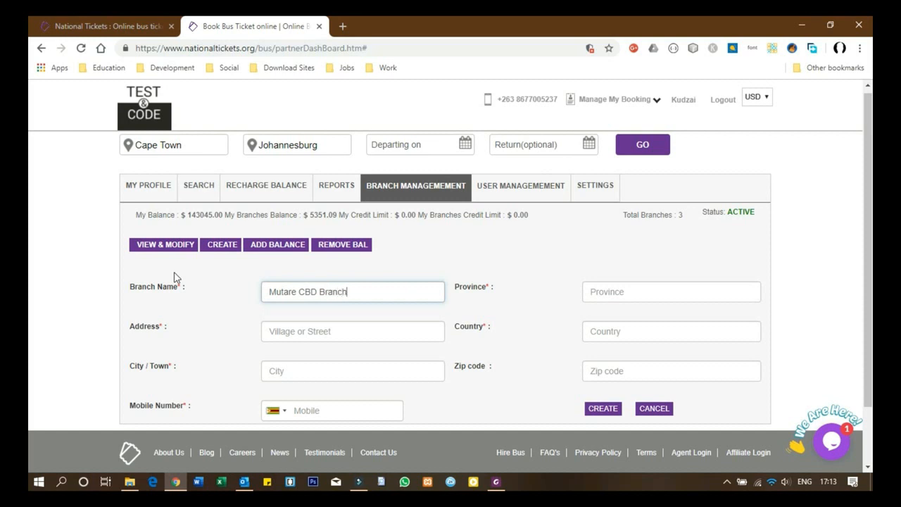
pyautogui.click(316, 336)
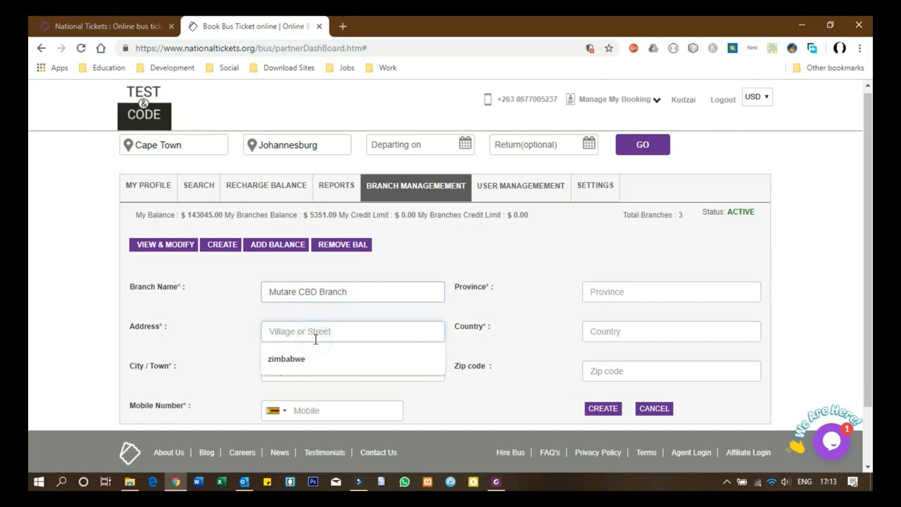
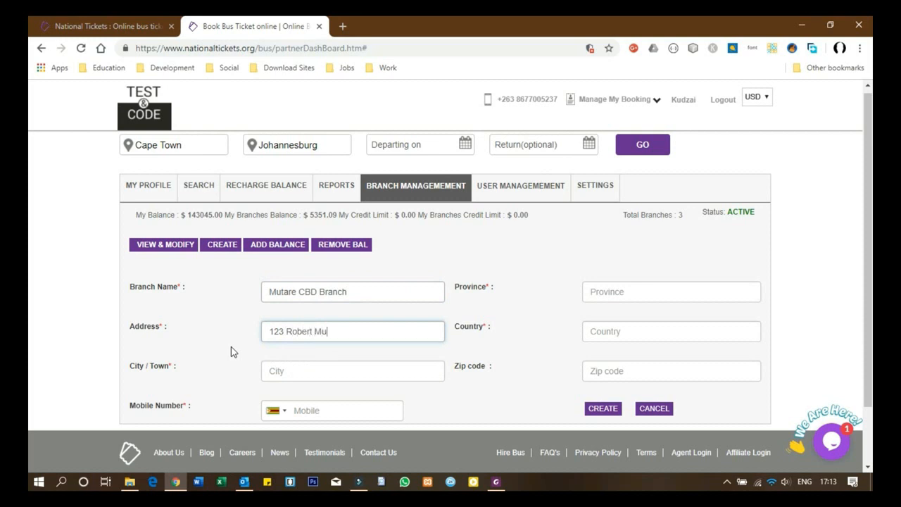
pyautogui.scroll(-1, 247, 370)
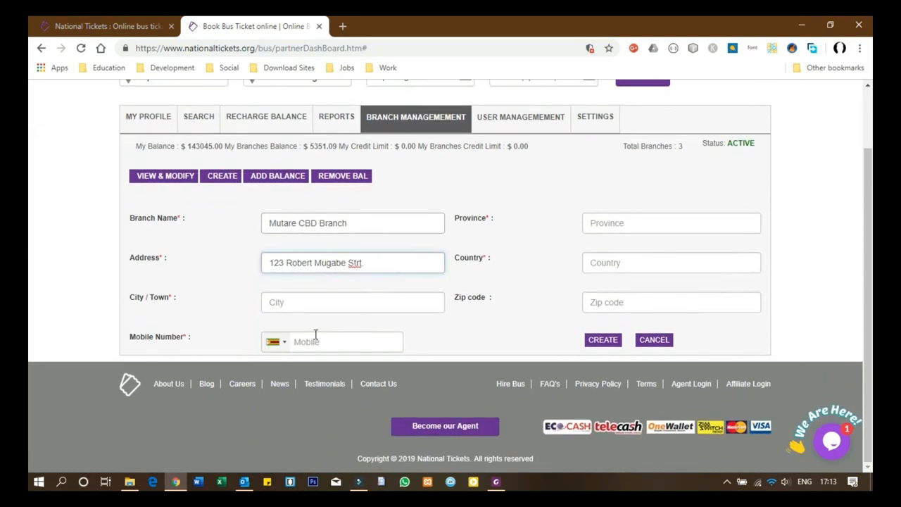
# Step: Add city Mutare, the mobile number, Manicaland, Zimbabwe and zip code, and create the branch
pyautogui.click(308, 304)
pyautogui.write('Mutare')
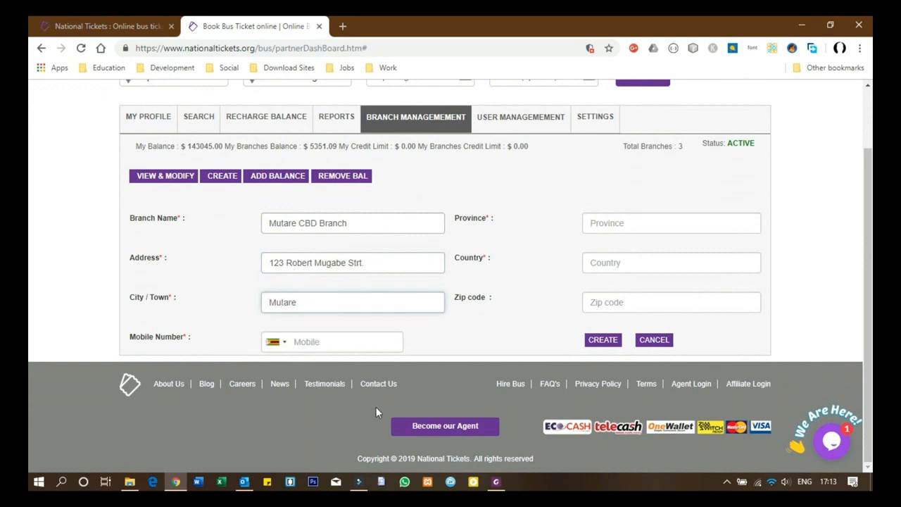
pyautogui.click(317, 343)
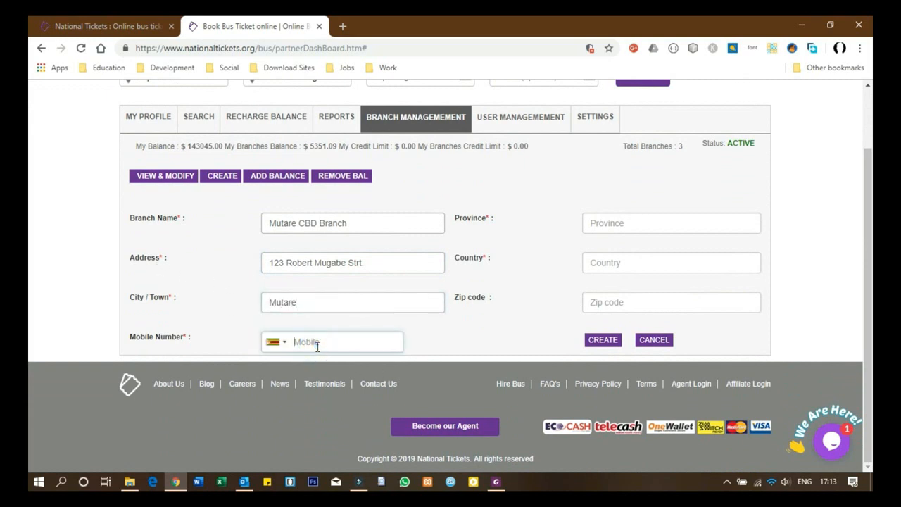
pyautogui.click(662, 227)
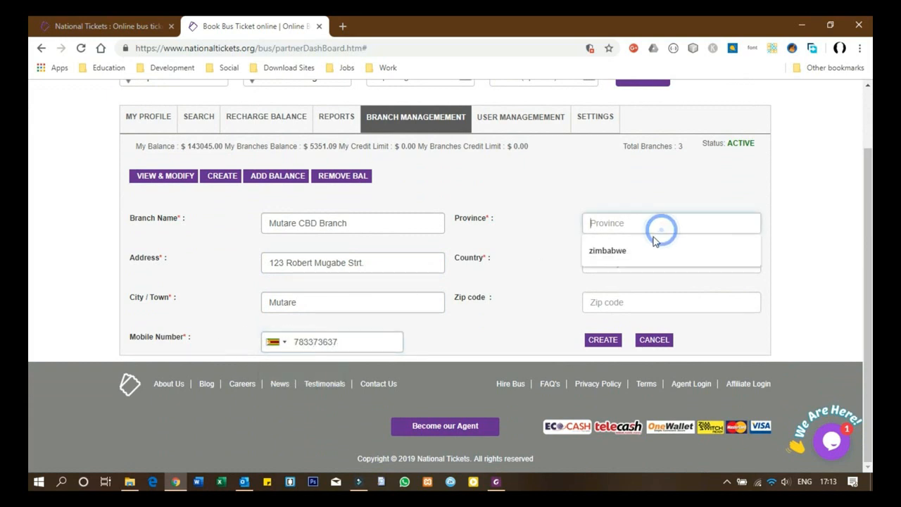
pyautogui.write('Mani')
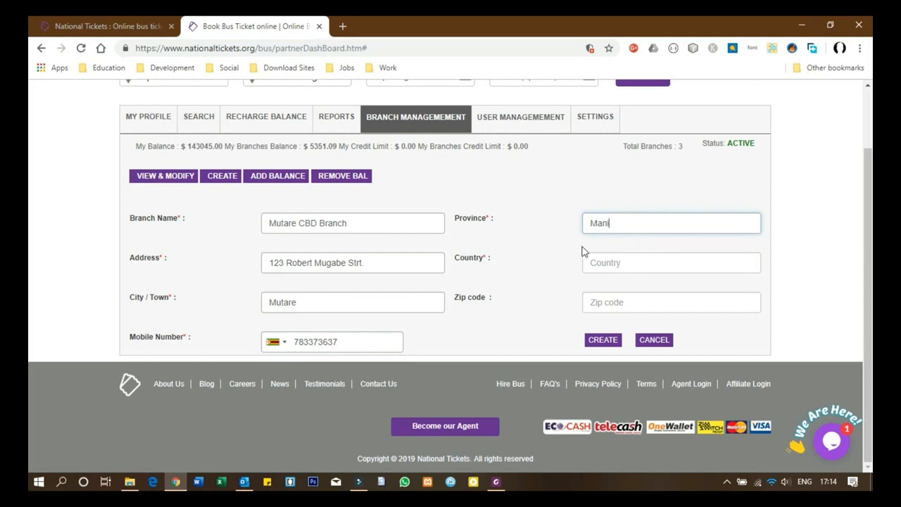
pyautogui.write('caland')
pyautogui.click(625, 268)
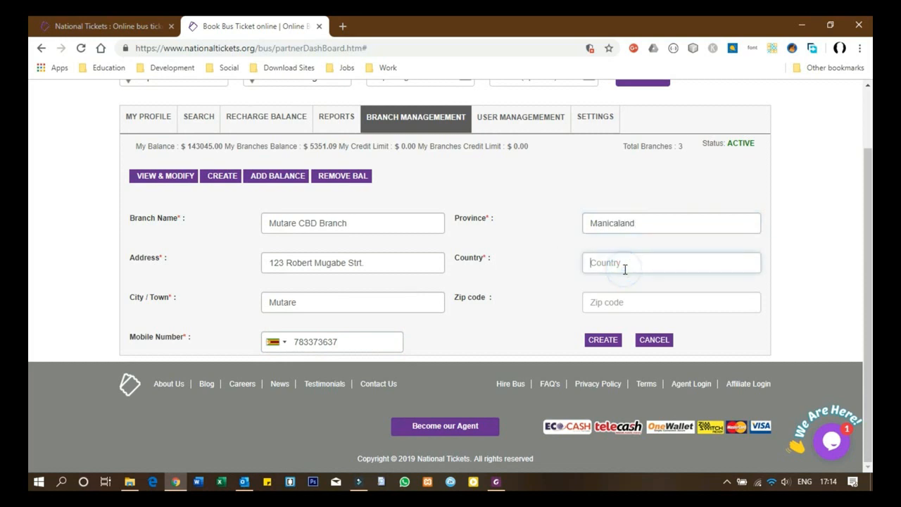
pyautogui.write('Zimbabwe')
pyautogui.click(625, 302)
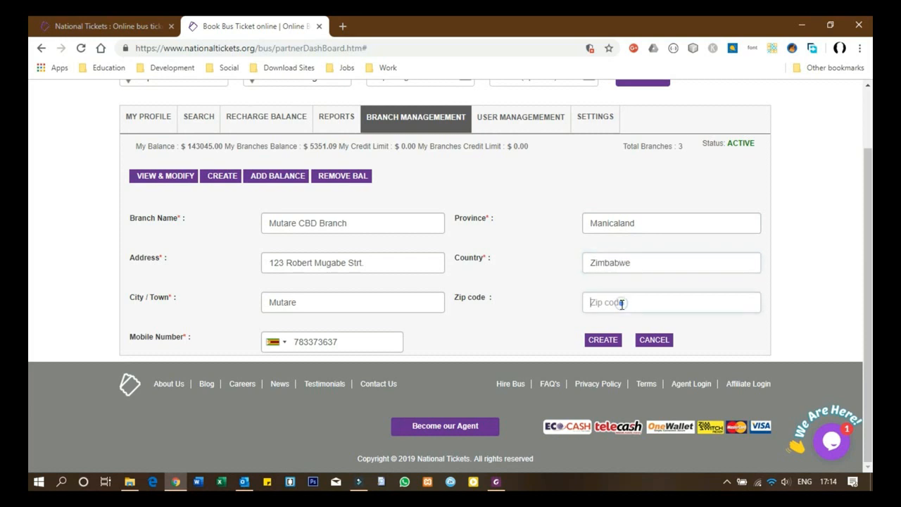
pyautogui.write('00263')
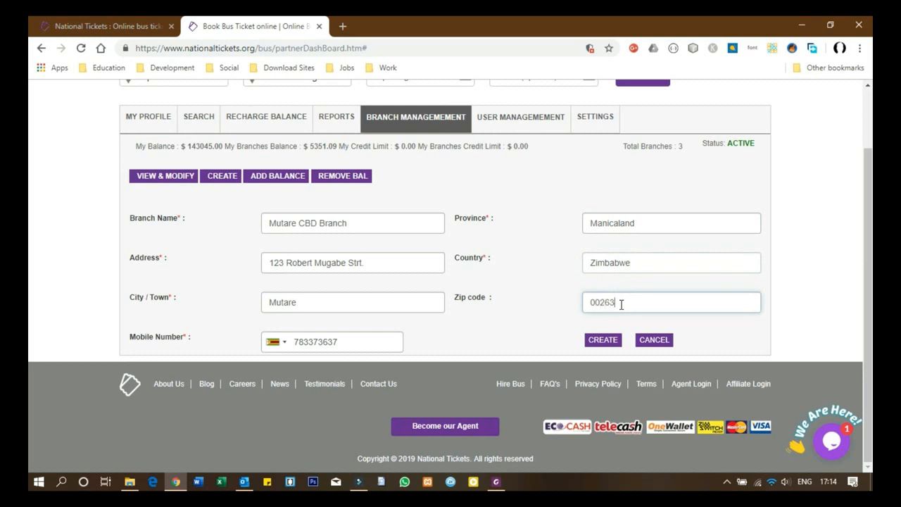
pyautogui.click(599, 340)
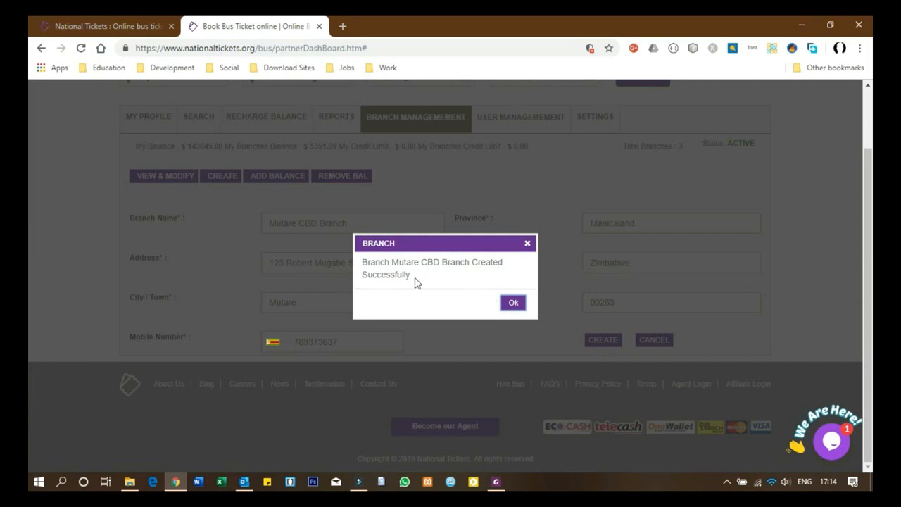
pyautogui.click(514, 304)
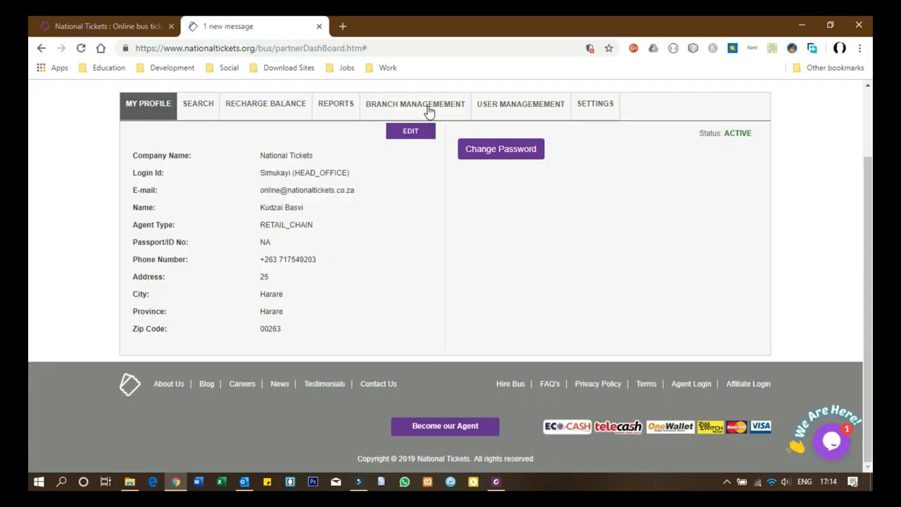
# Step: Show the branches table with Mutare CBD Branch listed fourth at zero balance
pyautogui.click(420, 104)
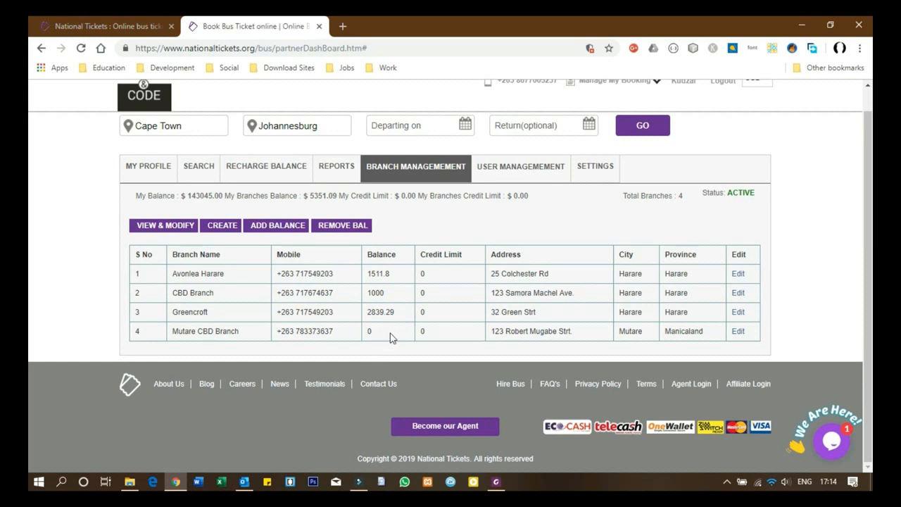
# Step: Add 2500 to Mutare CBD Branch's balance with comment 'Mutare CBD Branch Recharge'
pyautogui.click(276, 233)
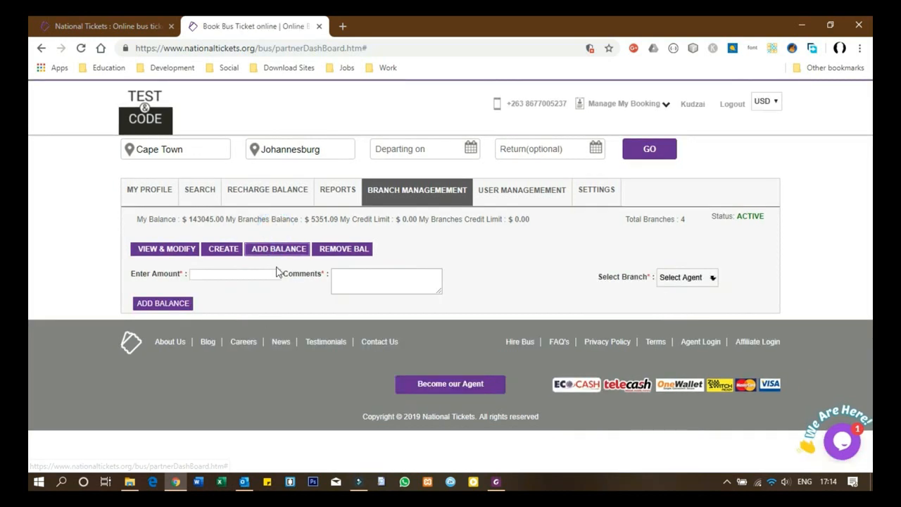
pyautogui.click(224, 276)
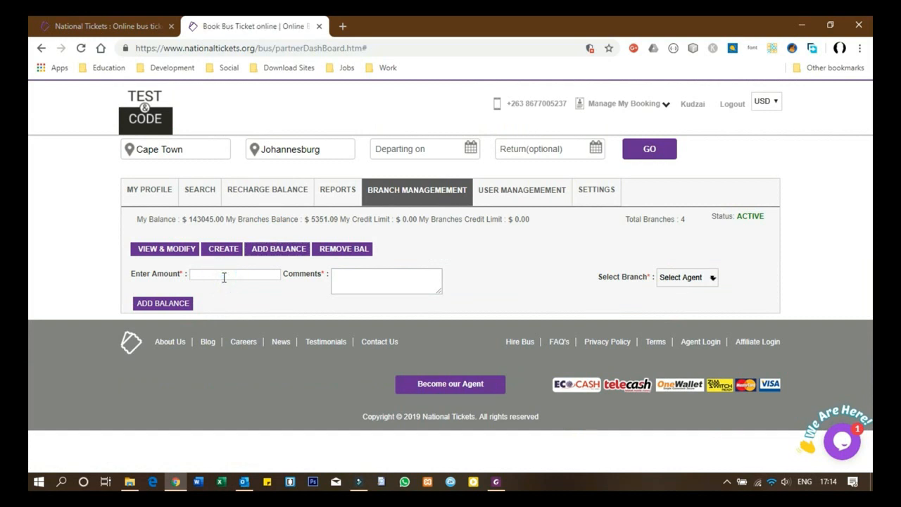
pyautogui.write('500')
pyautogui.click(375, 276)
pyautogui.write('Mutare')
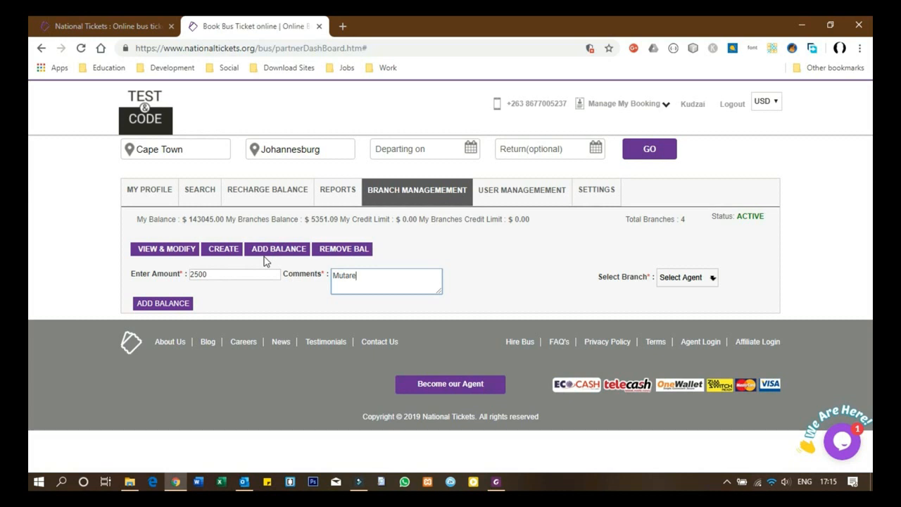
pyautogui.write(' CBD Branch Recharge')
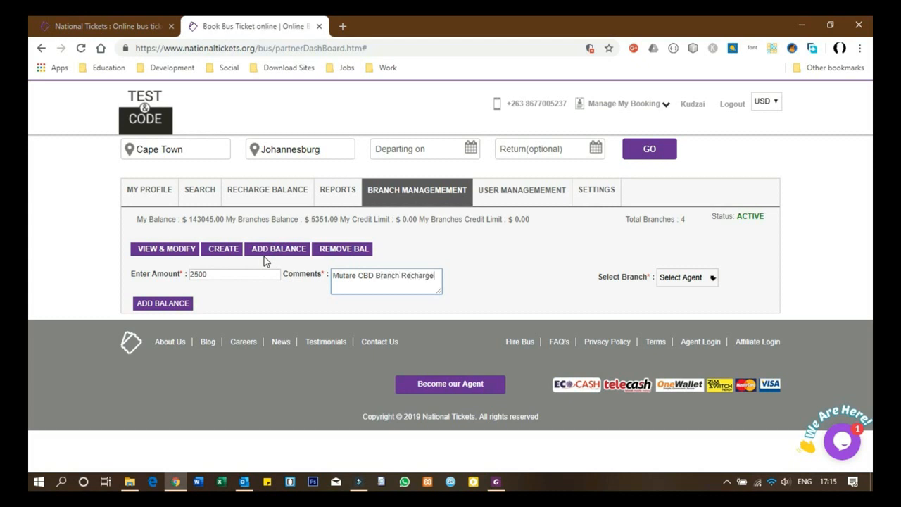
pyautogui.click(687, 277)
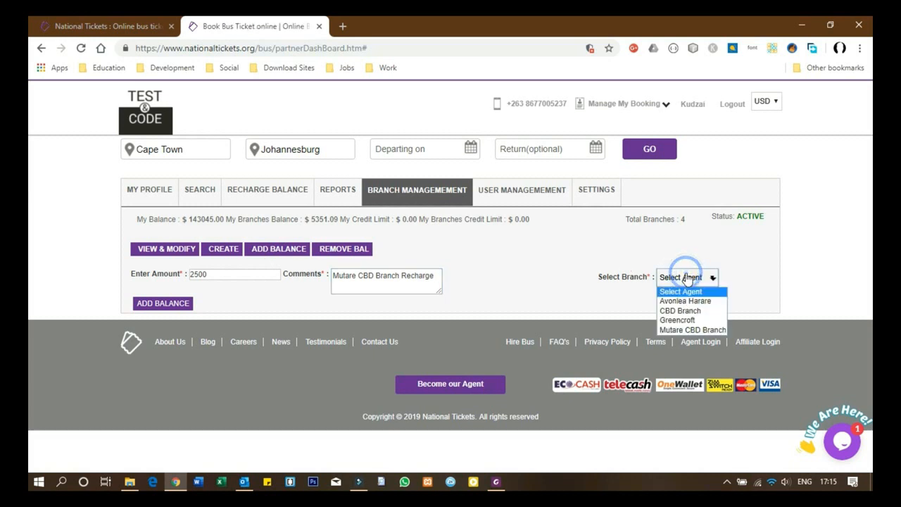
pyautogui.click(693, 329)
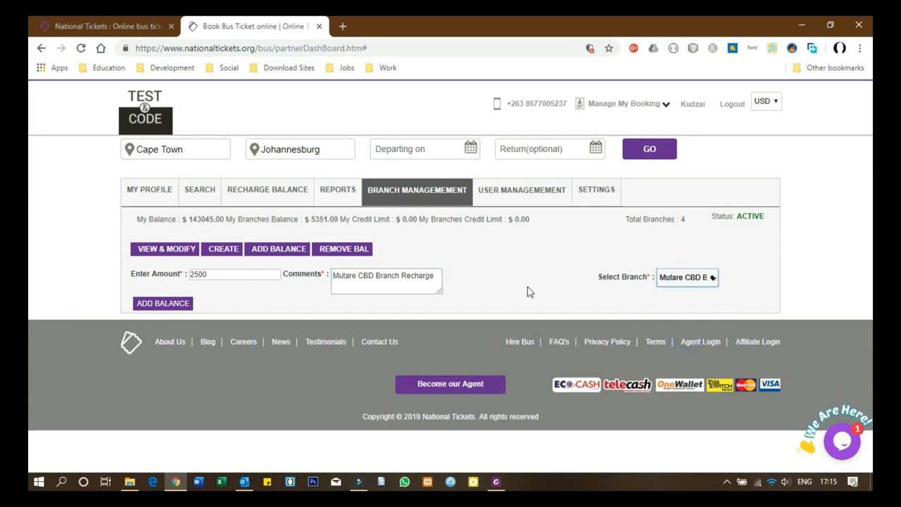
pyautogui.click(146, 307)
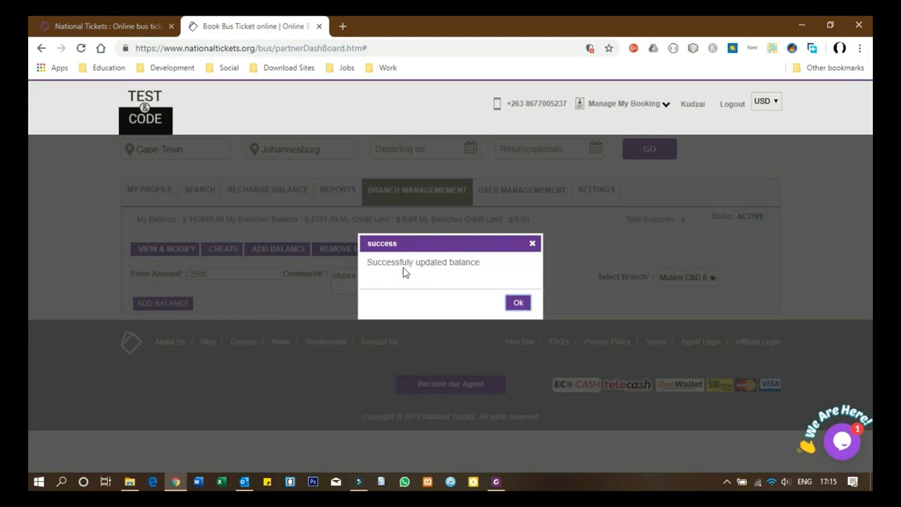
pyautogui.click(519, 304)
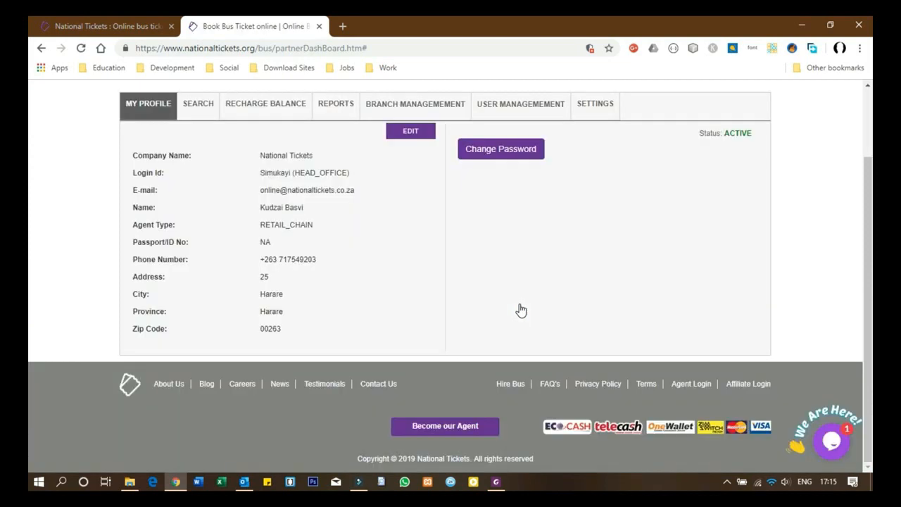
# Step: Show the branches table with Mutare CBD Branch at 2500 and a 7851.09 total
pyautogui.click(398, 105)
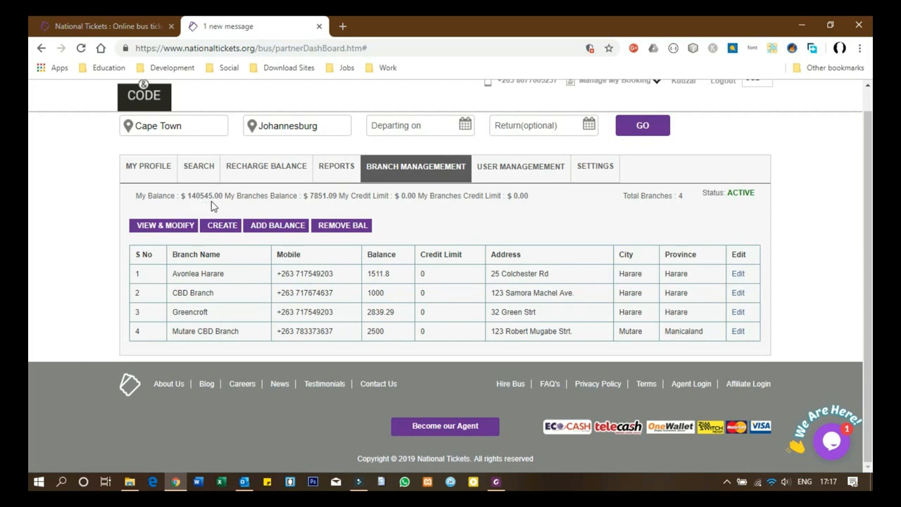
# Step: Deduct 1000 from Greencroft's balance with comment 'Removed from Greencroft Branch'
pyautogui.click(343, 226)
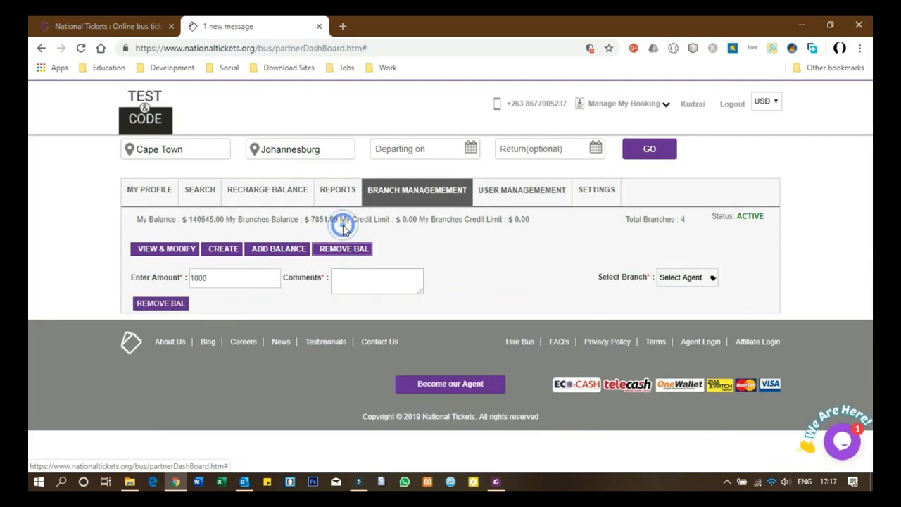
pyautogui.click(221, 280)
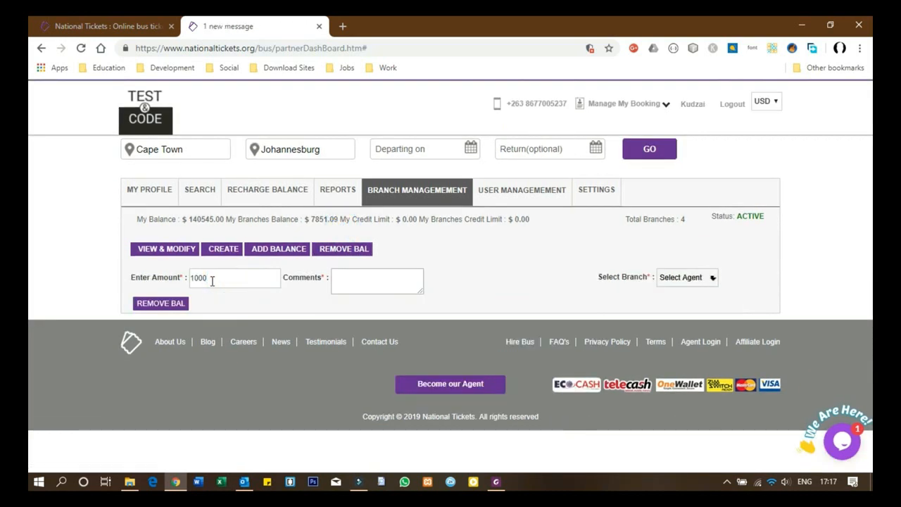
pyautogui.click(370, 281)
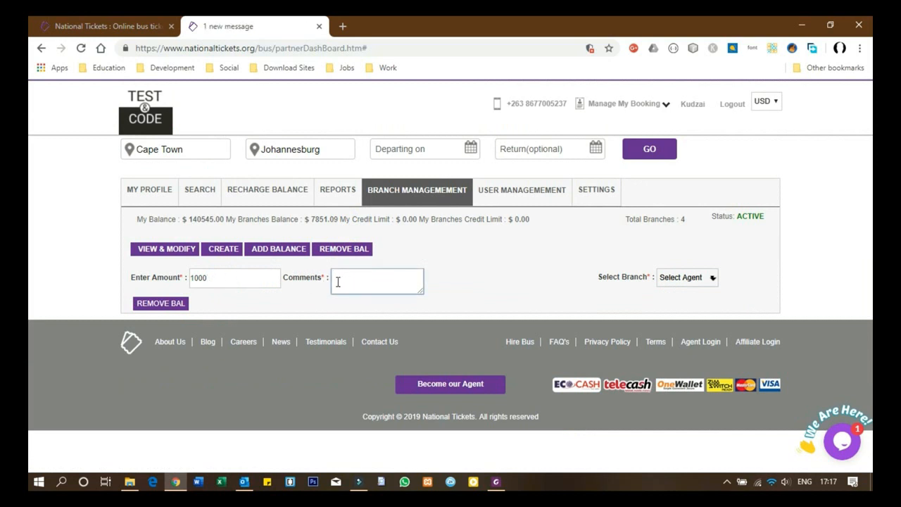
pyautogui.write('Remoed')
pyautogui.press('BackSpace')
pyautogui.write('ved from Greencroft')
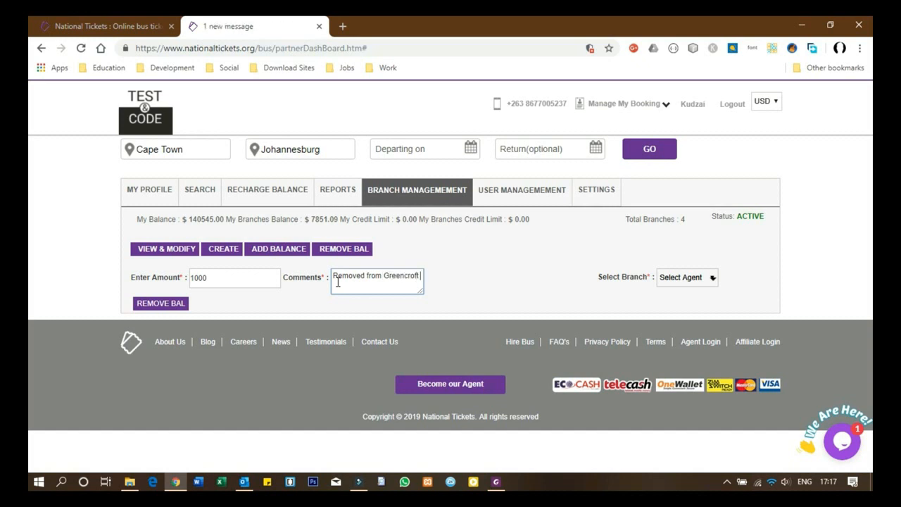
pyautogui.write(' Branch')
pyautogui.click(679, 279)
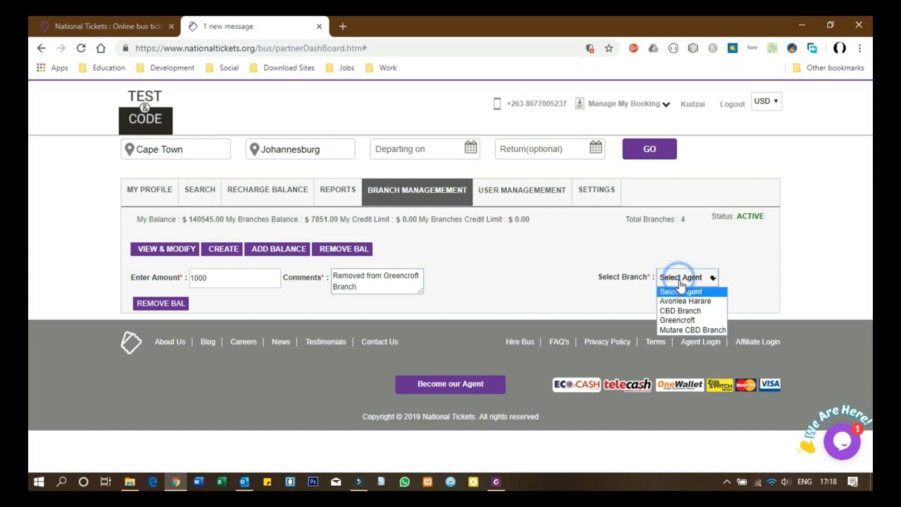
pyautogui.click(683, 322)
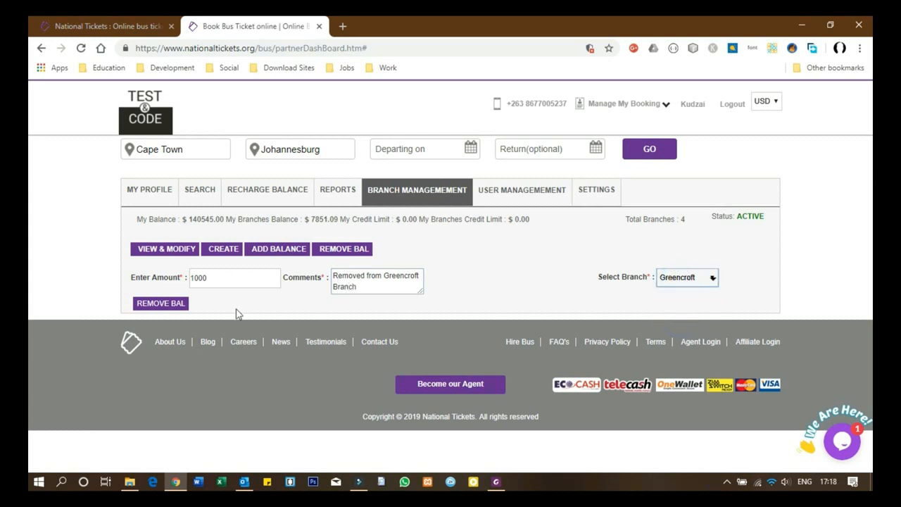
pyautogui.click(164, 304)
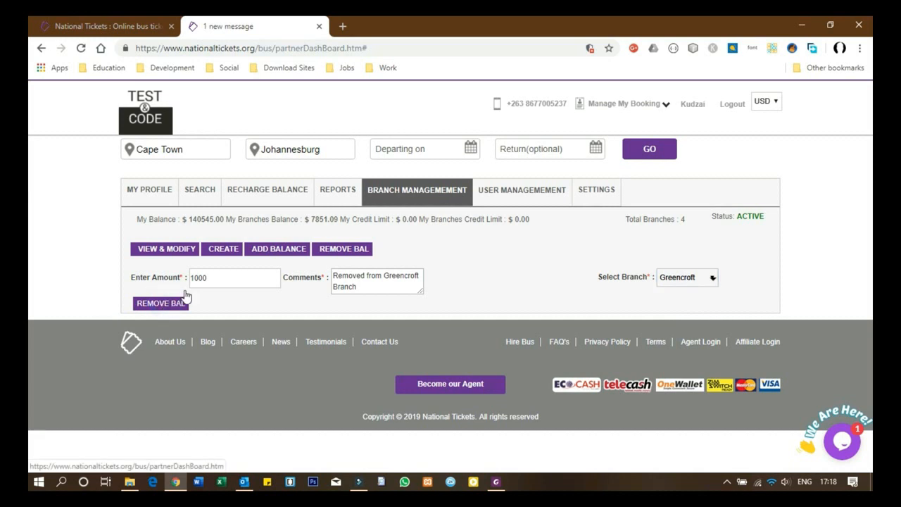
pyautogui.click(173, 308)
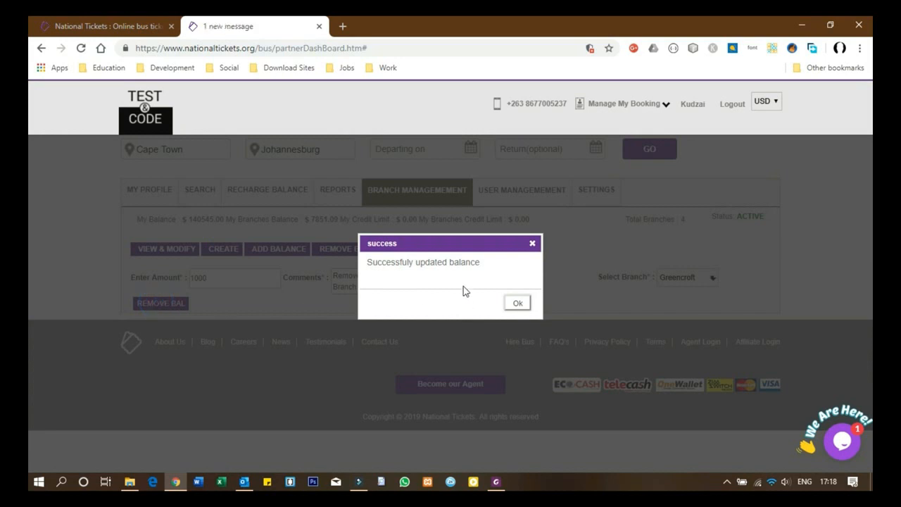
# Step: Check branch balances now totalling 6851.09, then view the six users in User Management
pyautogui.click(519, 304)
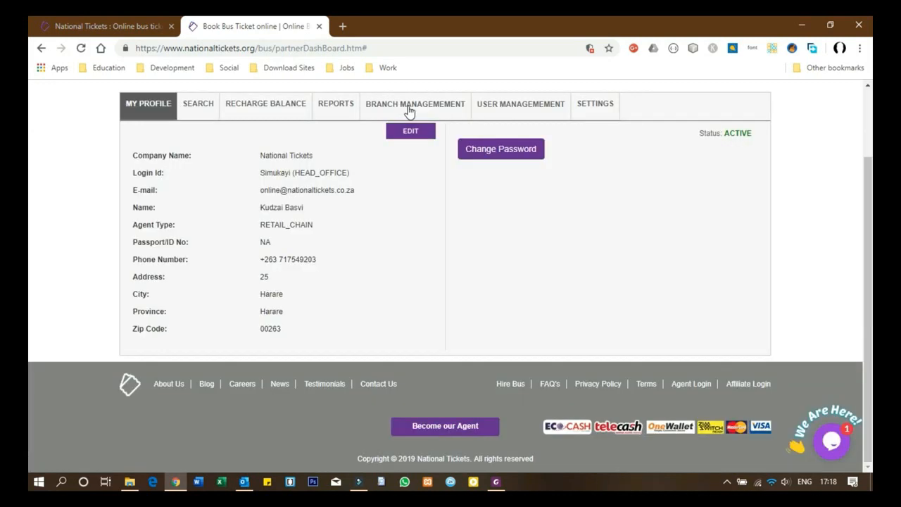
pyautogui.click(409, 105)
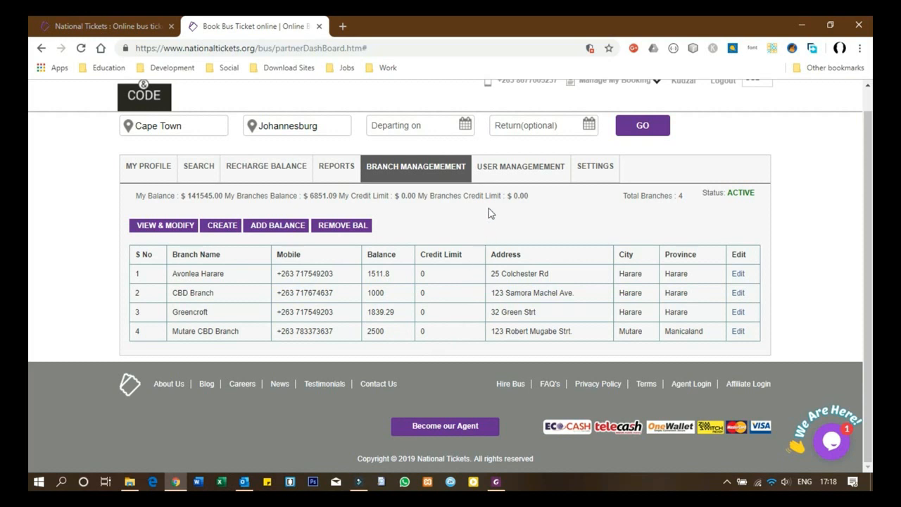
pyautogui.click(509, 170)
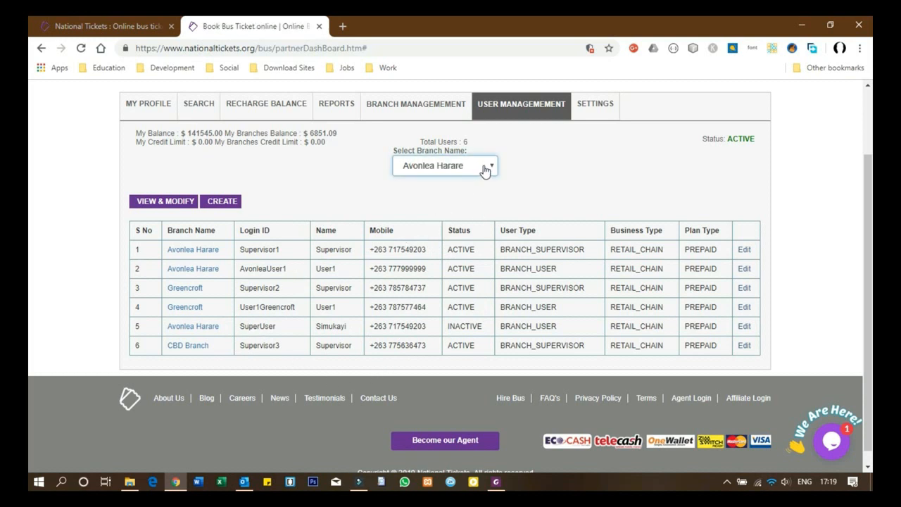
# Step: Filter the user list to Mutare CBD Branch and open the first listed user for editing
pyautogui.click(483, 166)
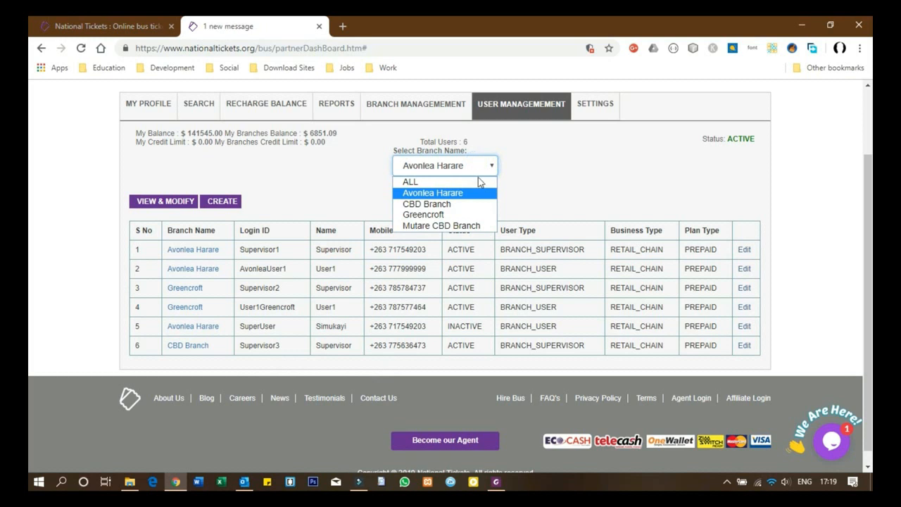
pyautogui.click(431, 226)
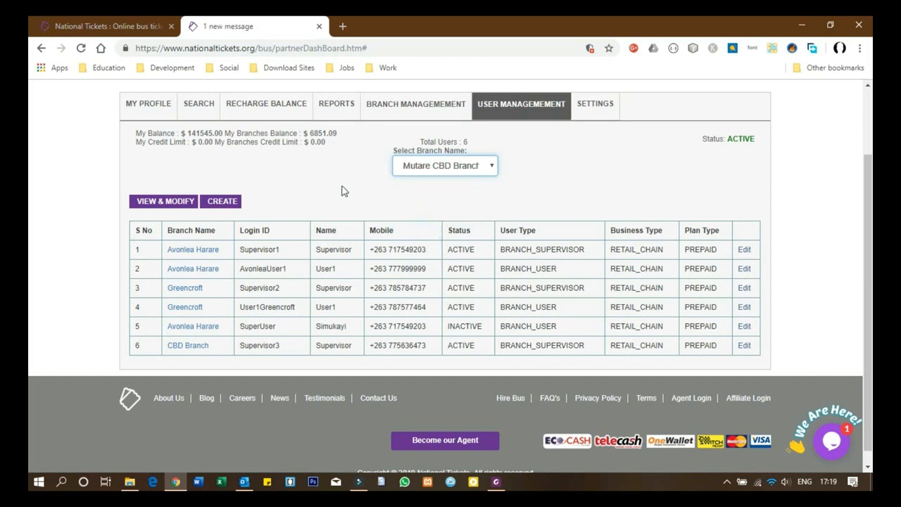
pyautogui.click(745, 249)
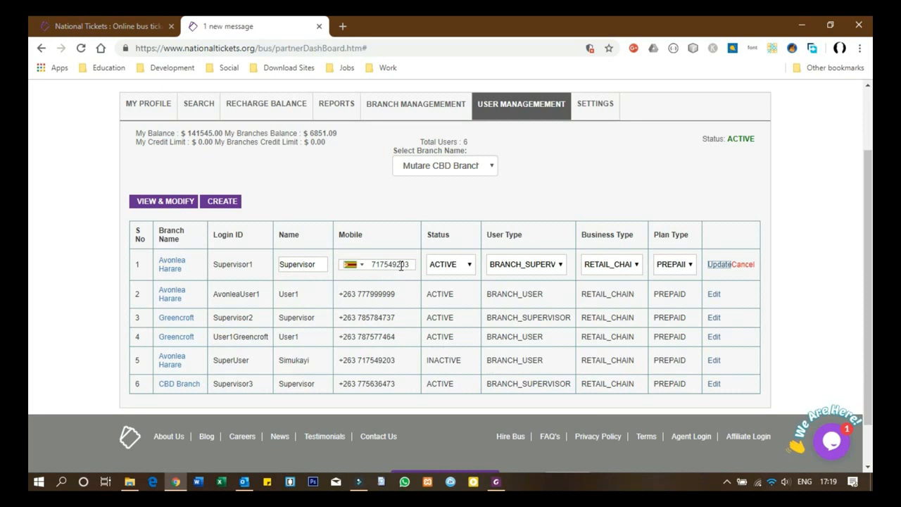
# Step: Re-save the Avonlea Harare supervisor unchanged as ACTIVE, BRANCH_SUPERVISOR, PREPAID and confirm
pyautogui.click(465, 267)
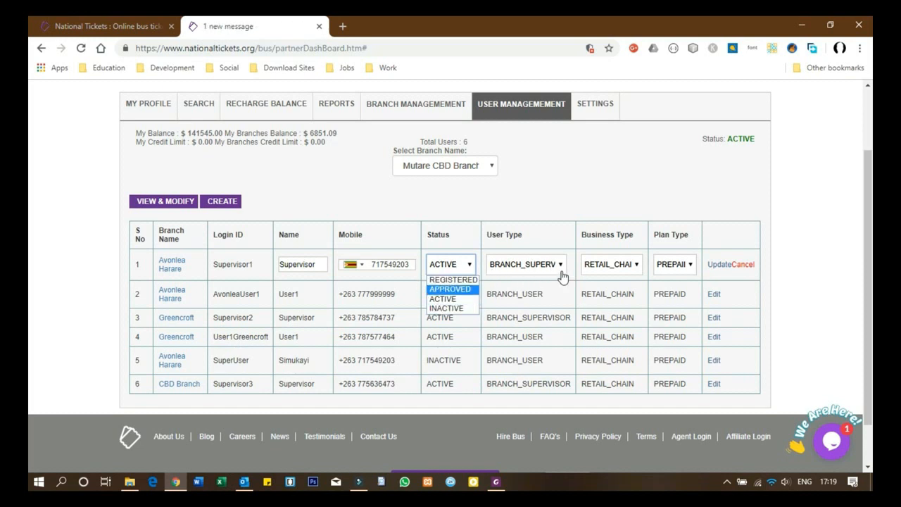
pyautogui.click(551, 243)
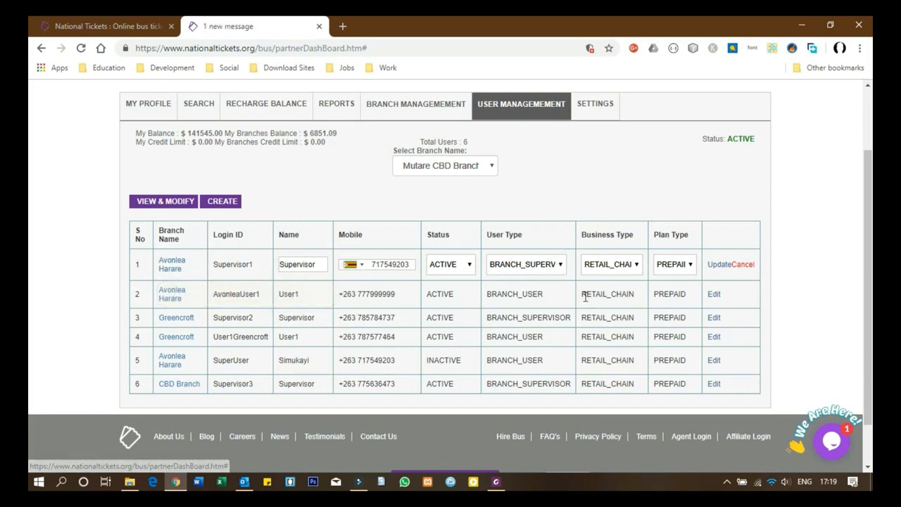
pyautogui.click(561, 266)
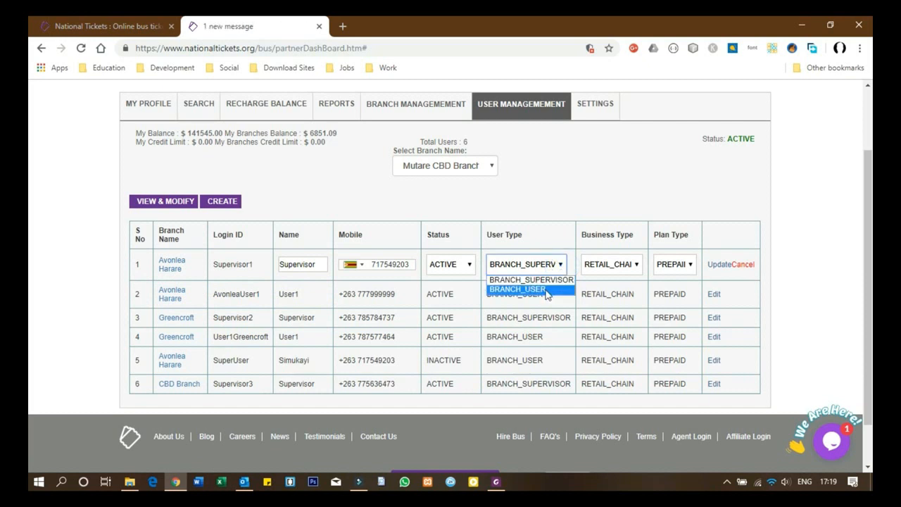
pyautogui.click(552, 246)
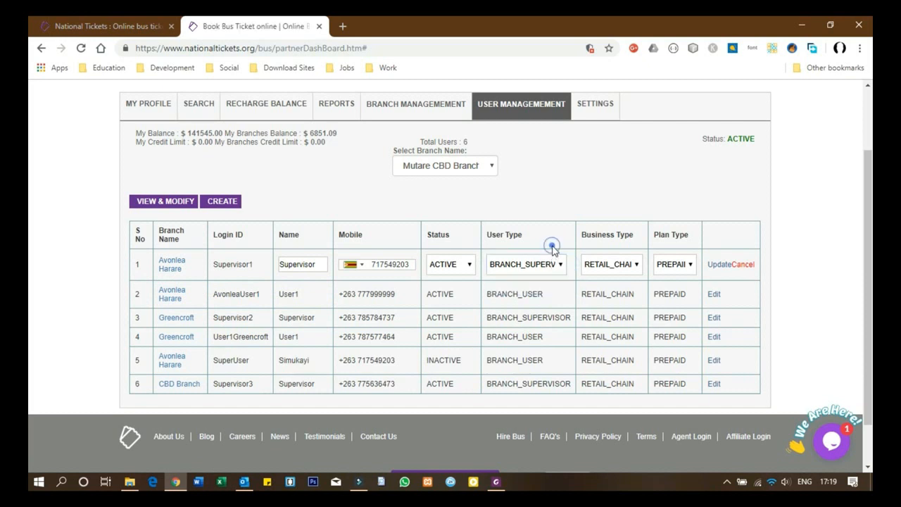
pyautogui.click(612, 272)
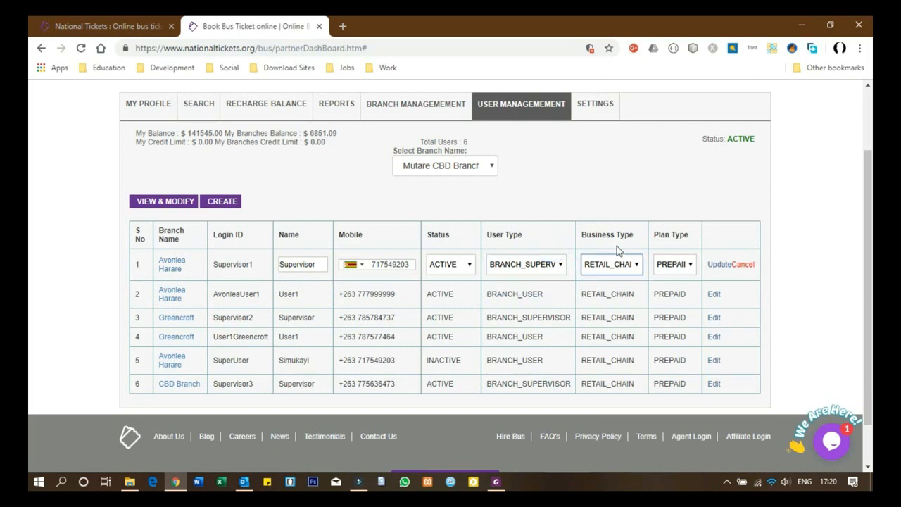
pyautogui.click(692, 268)
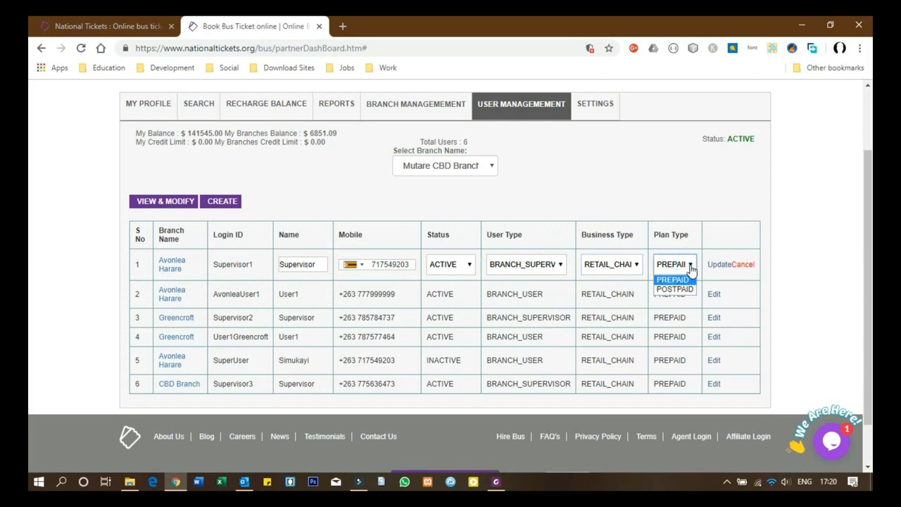
pyautogui.click(672, 279)
pyautogui.click(714, 264)
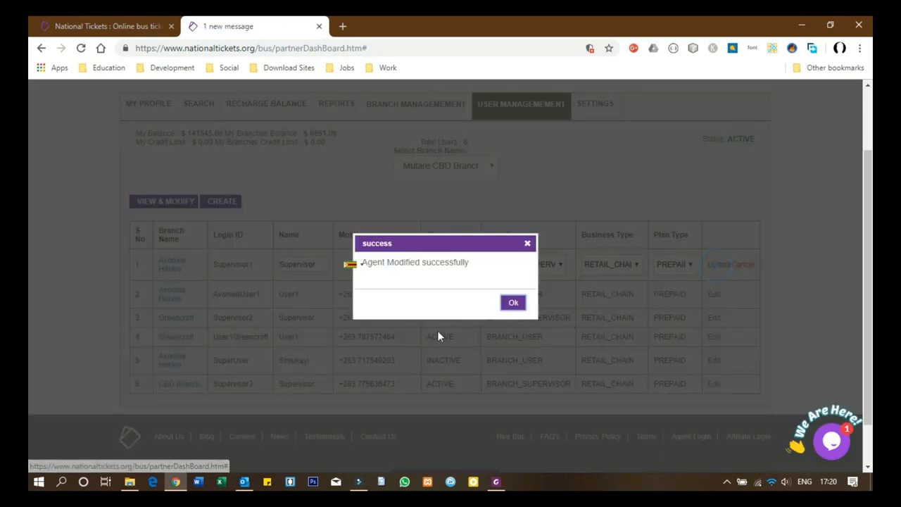
pyautogui.click(520, 304)
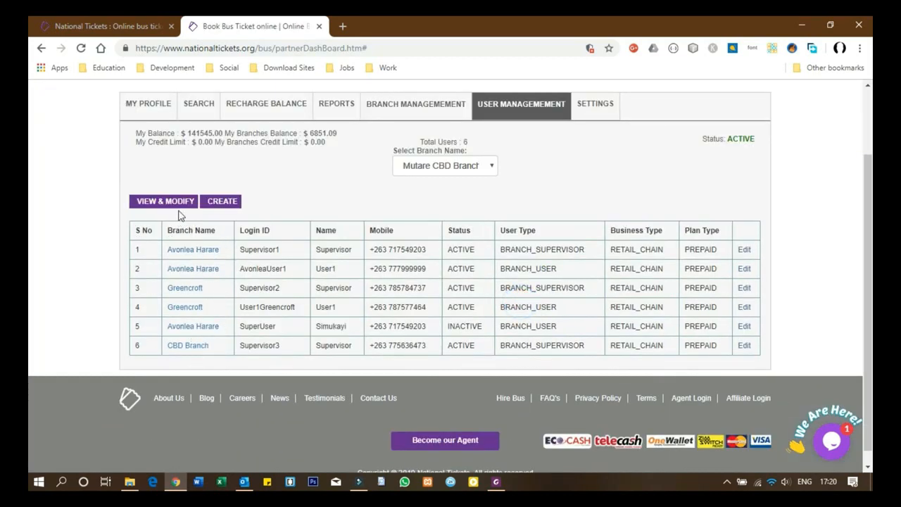
# Step: Start a new Mutare CBD Branch BRANCH_SUPERVISOR user with login ID MutareSupervisor
pyautogui.click(429, 180)
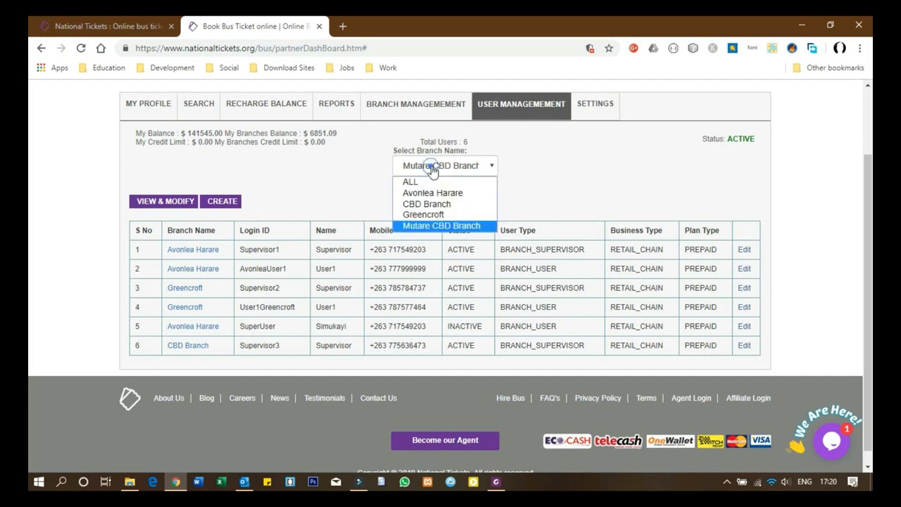
pyautogui.click(423, 180)
pyautogui.click(231, 203)
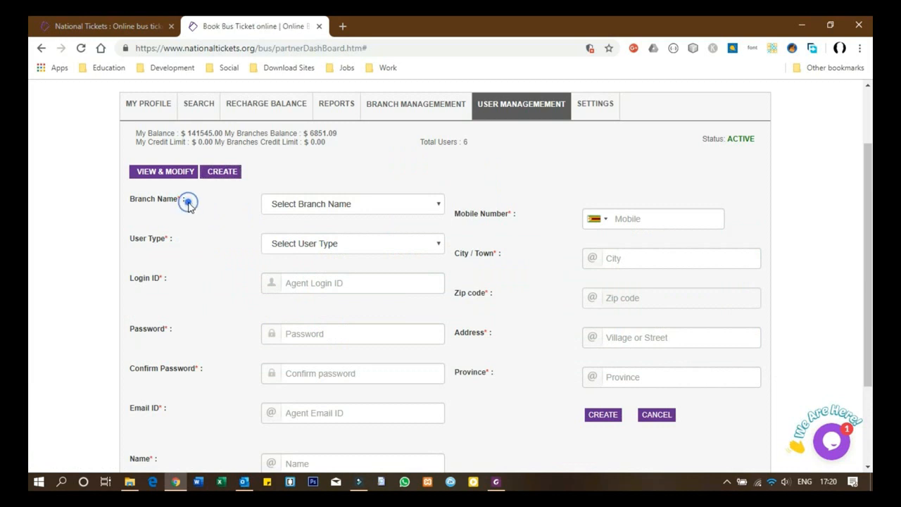
pyautogui.click(394, 207)
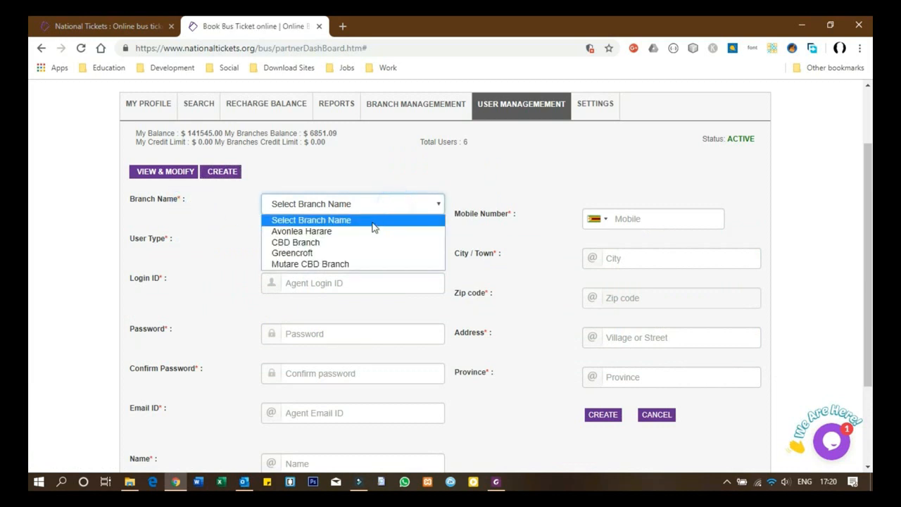
pyautogui.click(325, 265)
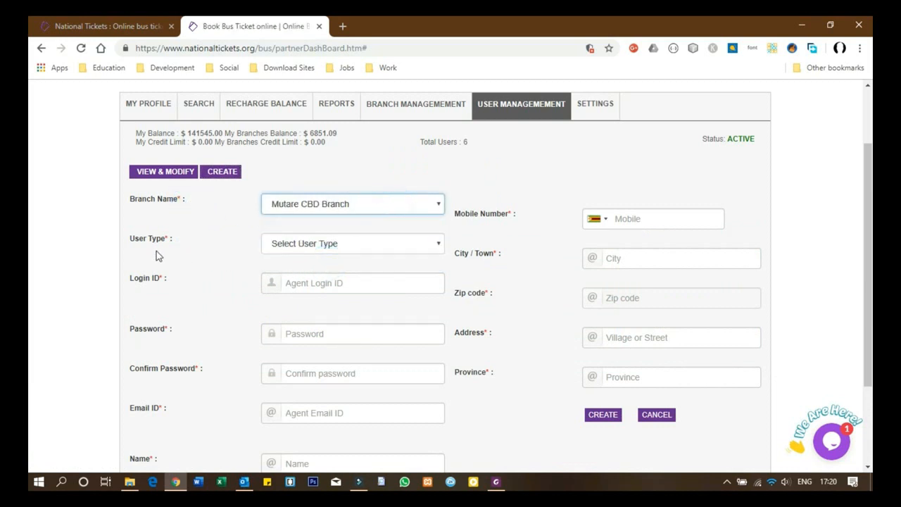
pyautogui.click(362, 252)
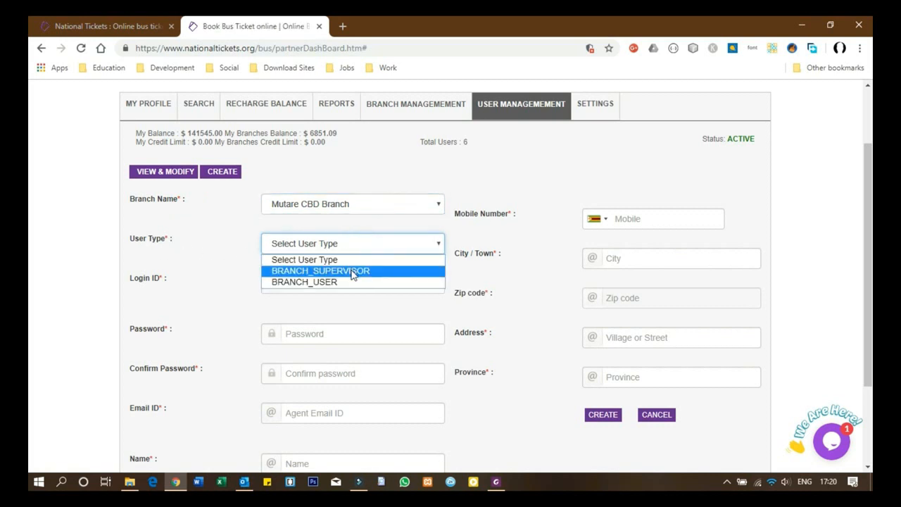
pyautogui.click(353, 272)
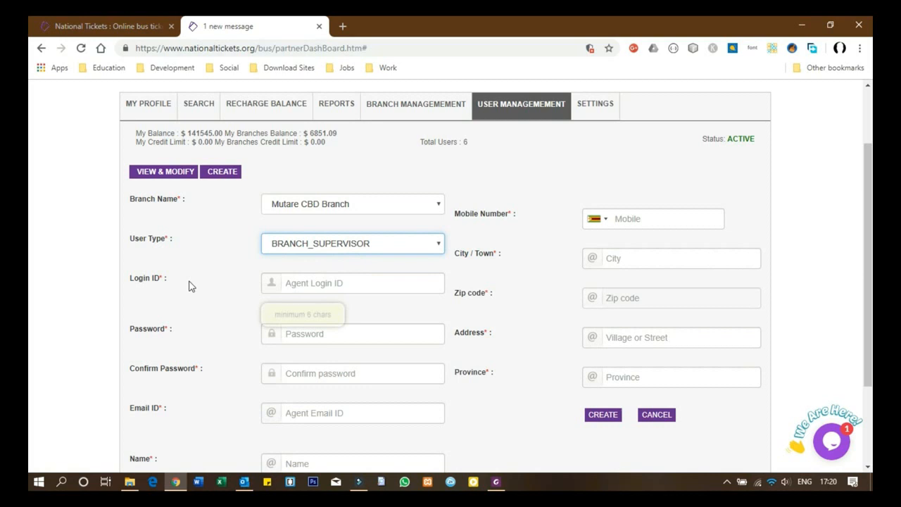
pyautogui.click(330, 282)
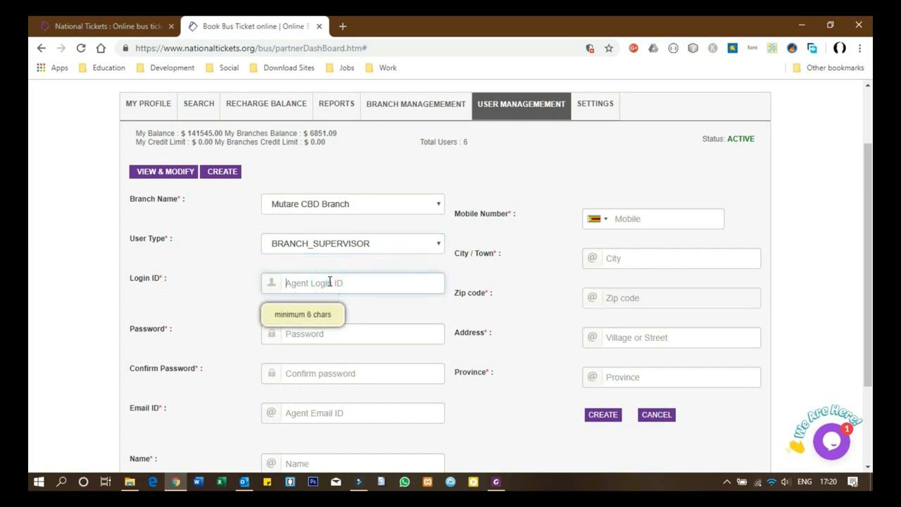
pyautogui.write('MutareSupervisor')
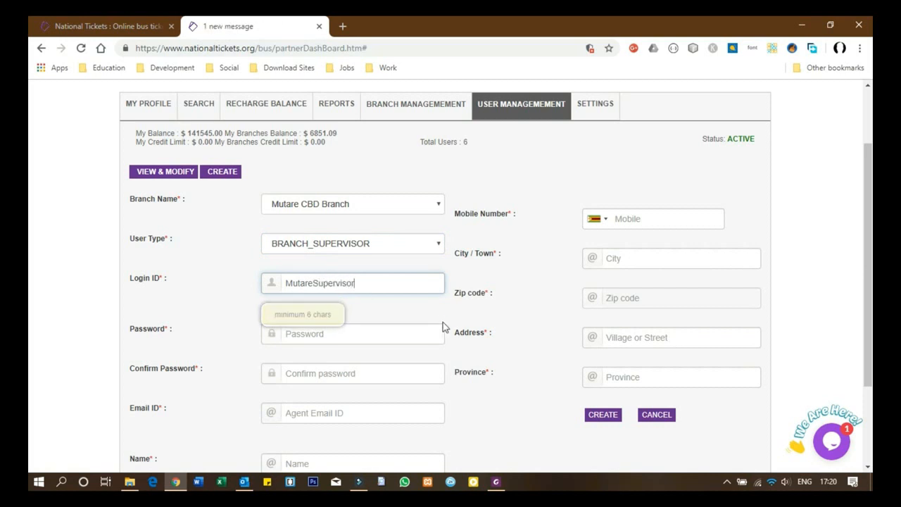
pyautogui.doubleClick(378, 282)
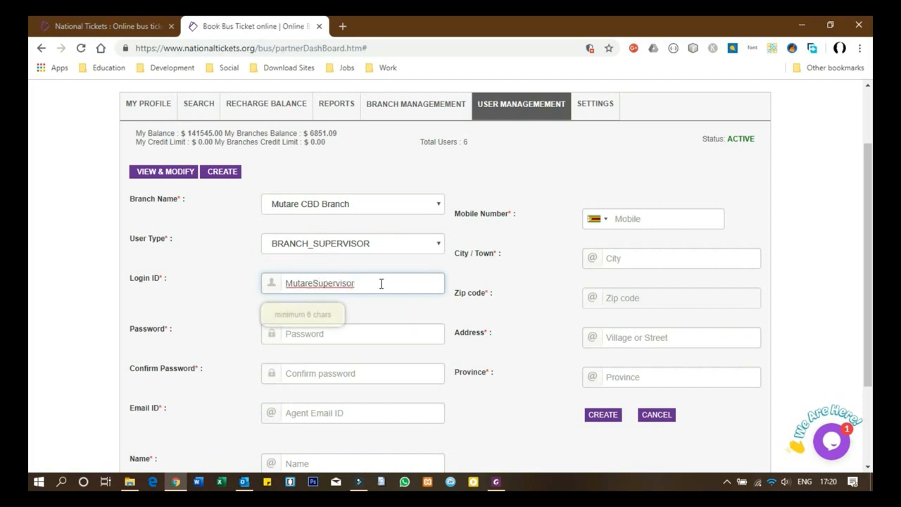
# Step: Enter and confirm the password, then fill in the supervisor's e-mail address
pyautogui.click(355, 341)
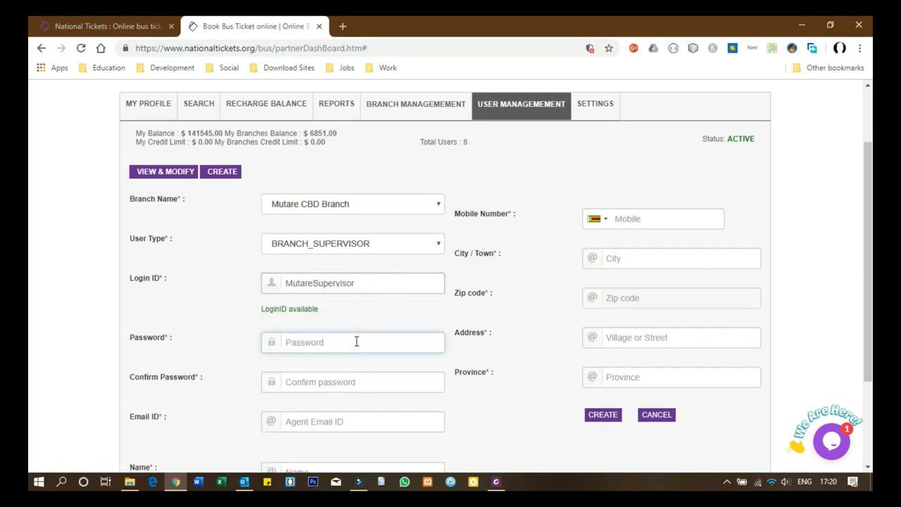
pyautogui.write('•')
pyautogui.write('••••••••••••••••')
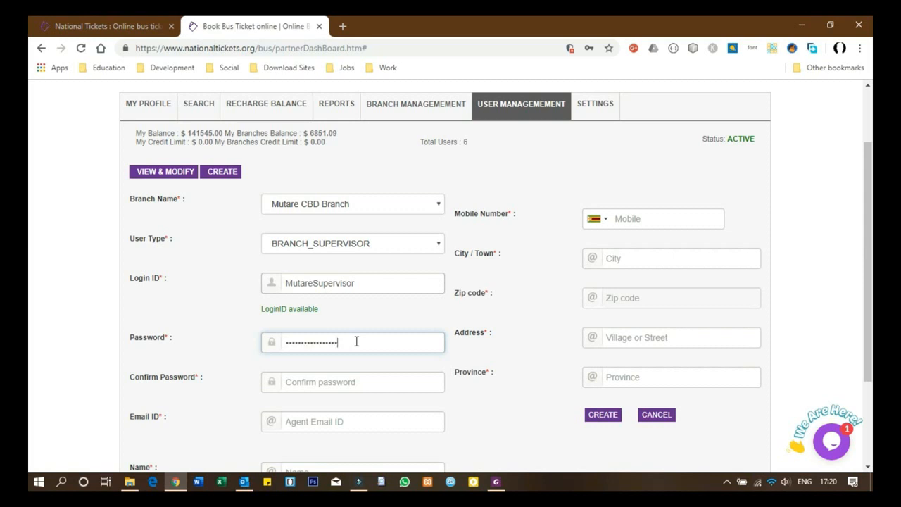
pyautogui.click(299, 380)
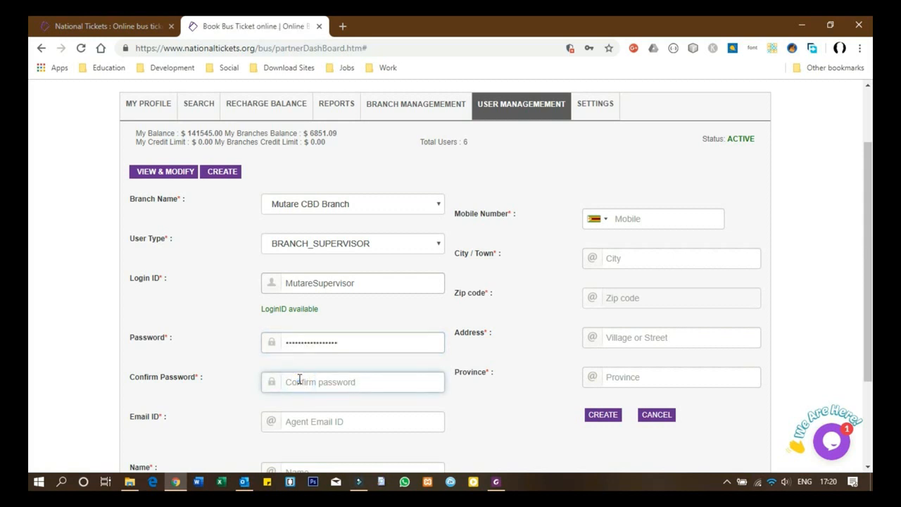
pyautogui.write('••••••••••••••••')
pyautogui.click(326, 422)
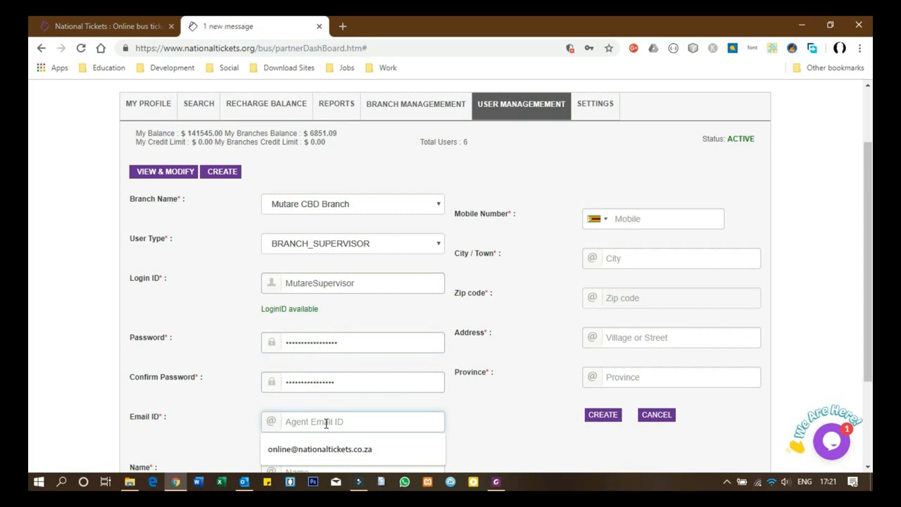
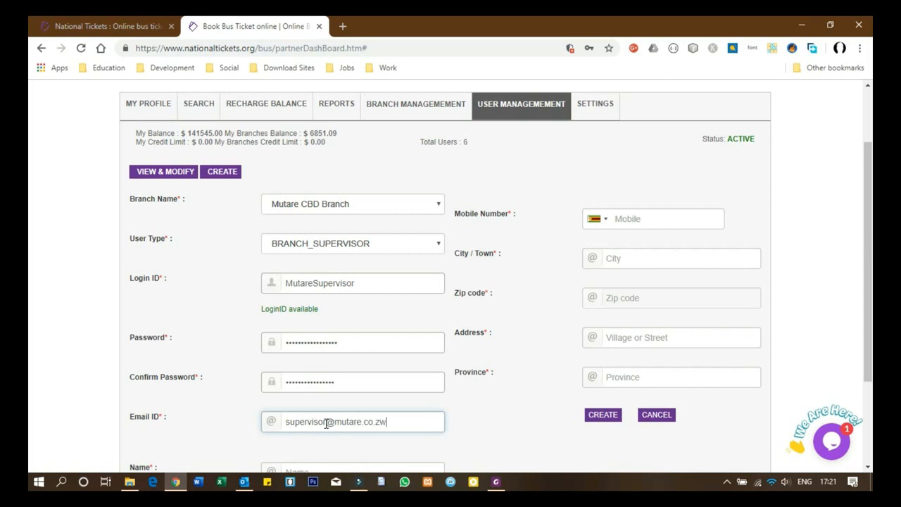
pyautogui.scroll(-3, 389, 421)
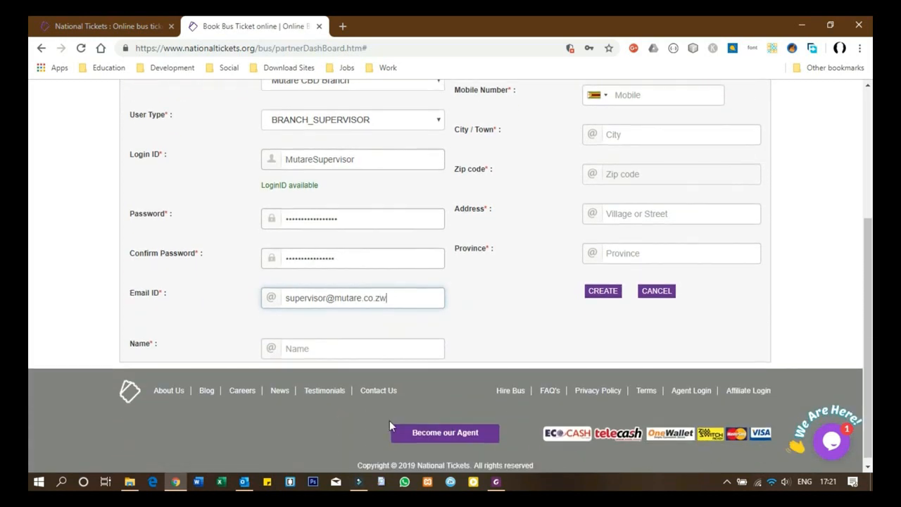
# Step: Enter the name 'Supervisor' and the supervisor's mobile number
pyautogui.click(327, 349)
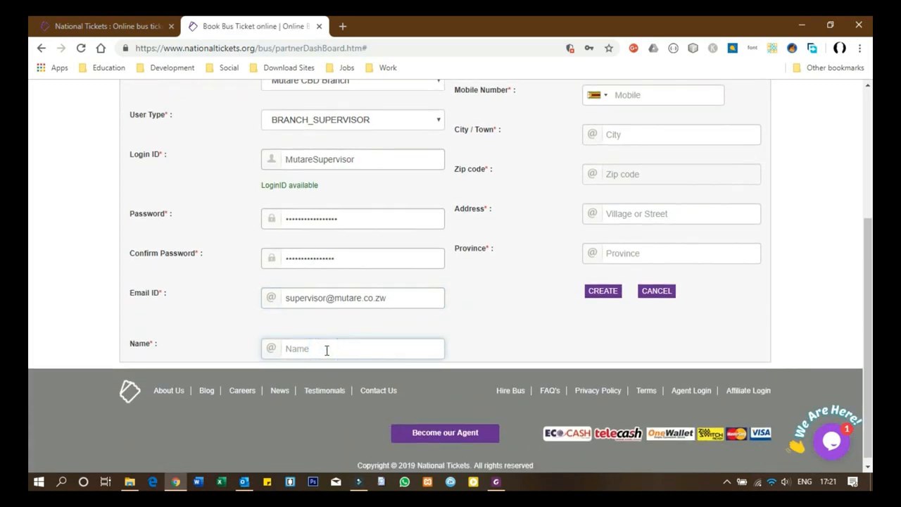
pyautogui.write('Supervisor')
pyautogui.scroll(3, 505, 352)
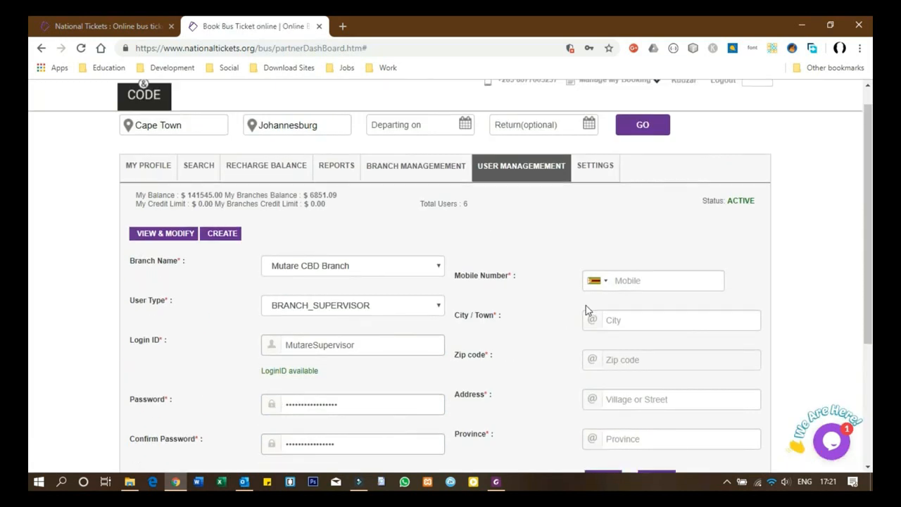
pyautogui.click(641, 282)
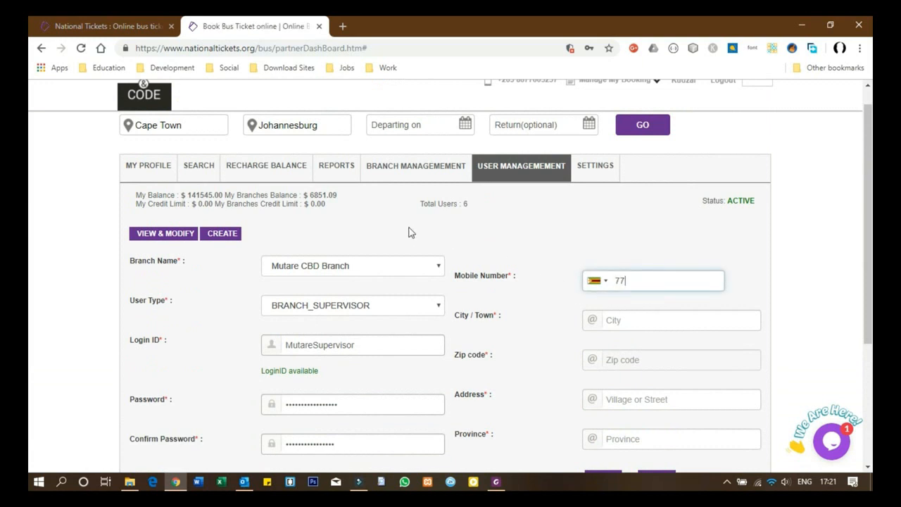
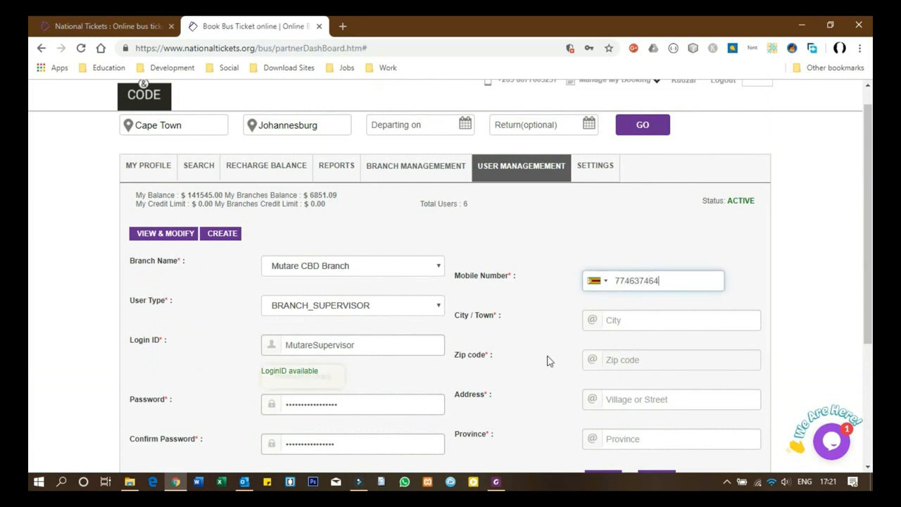
# Step: Fill city Mutare, the zip code, street address and province Manicaland
pyautogui.click(634, 326)
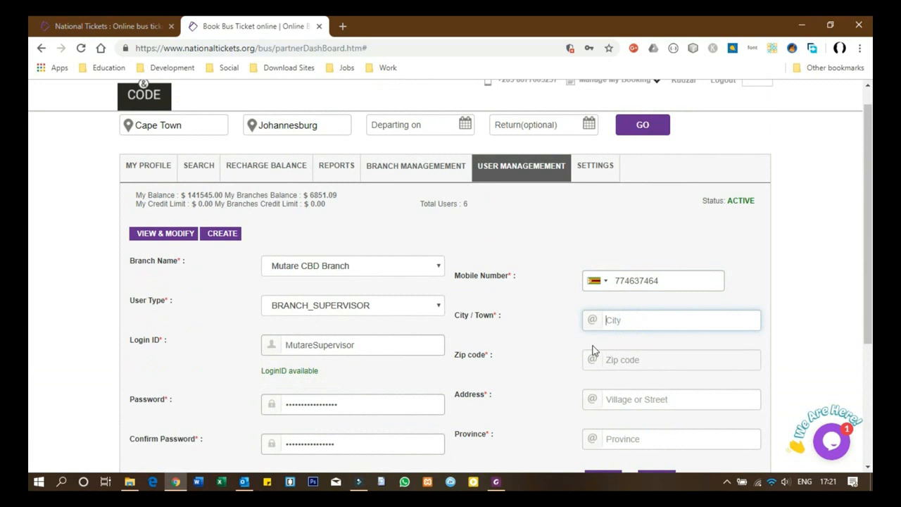
pyautogui.write('Mutare')
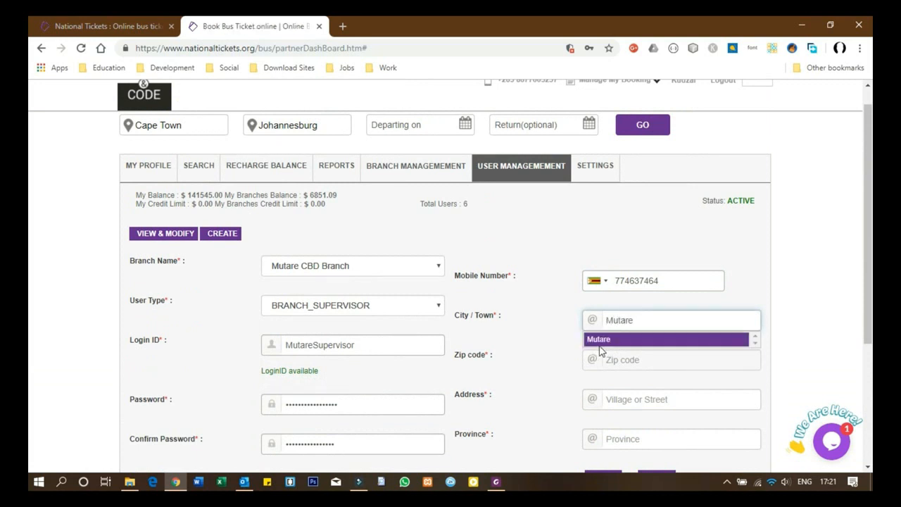
pyautogui.click(620, 365)
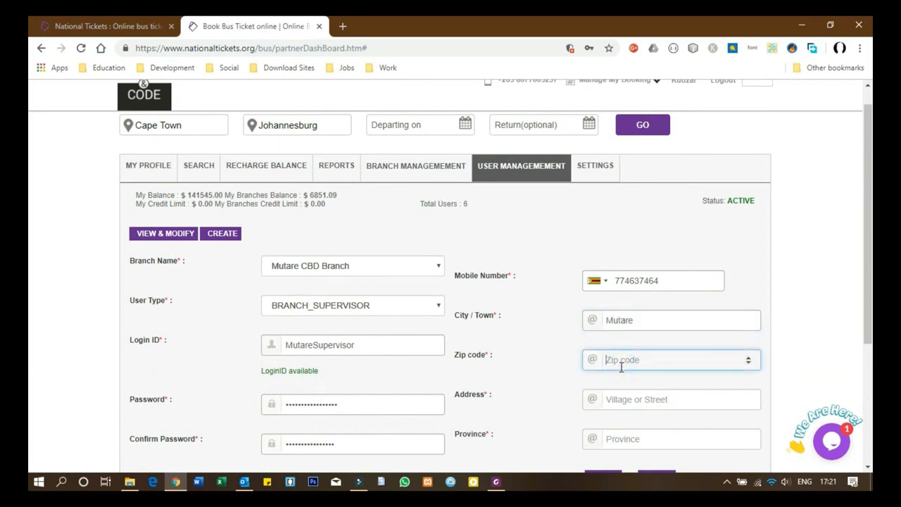
pyautogui.write('00263')
pyautogui.click(624, 398)
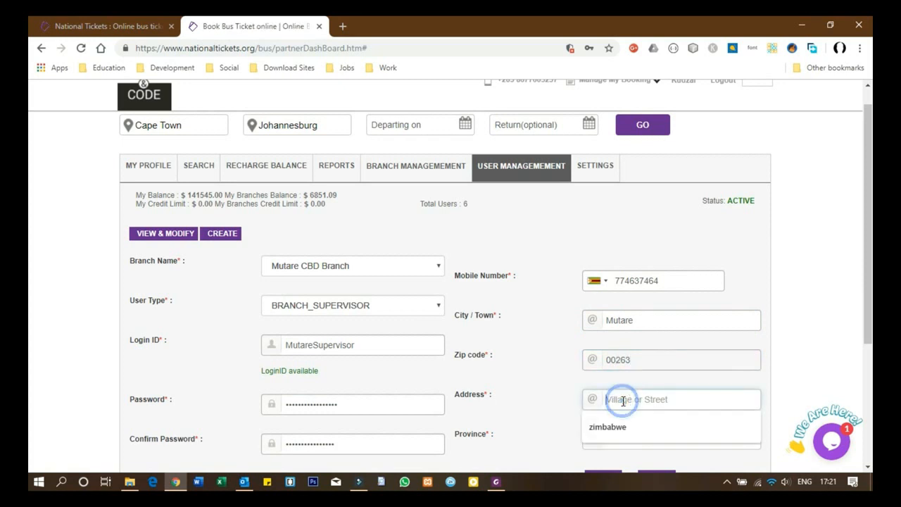
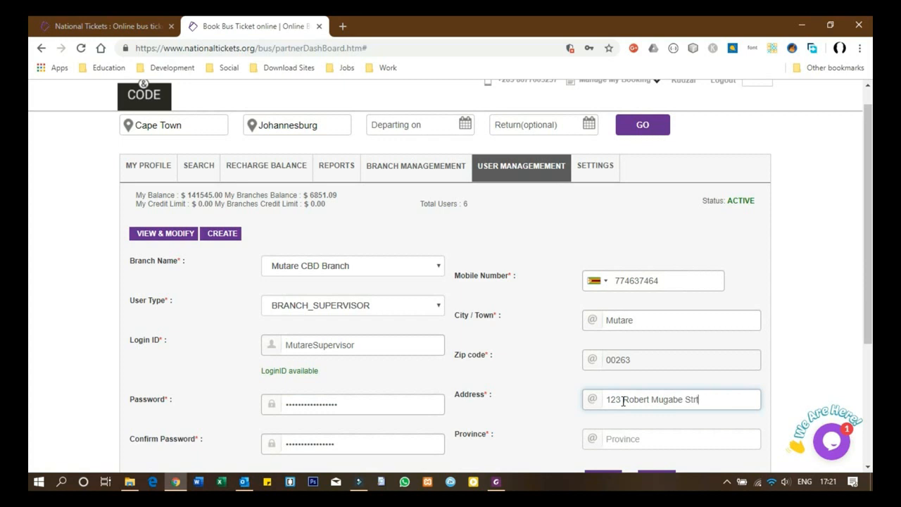
pyautogui.scroll(-3, 640, 395)
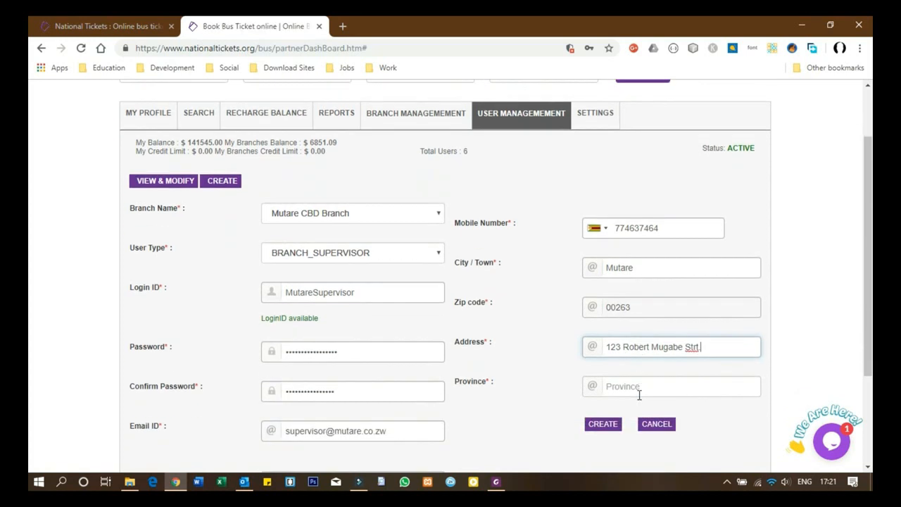
pyautogui.click(637, 255)
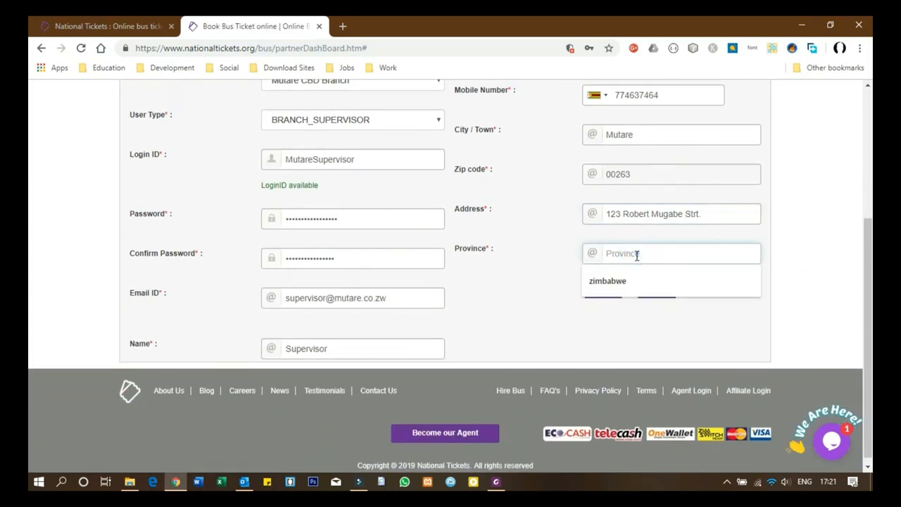
pyautogui.write('Manic')
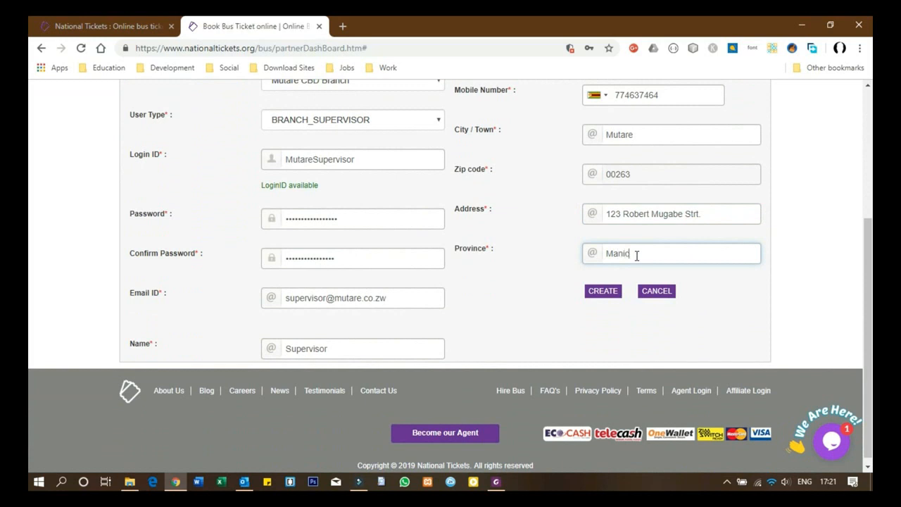
pyautogui.write('aland')
# Step: Submit, append '@' to both password fields to meet the rules, and create the user
pyautogui.click(600, 294)
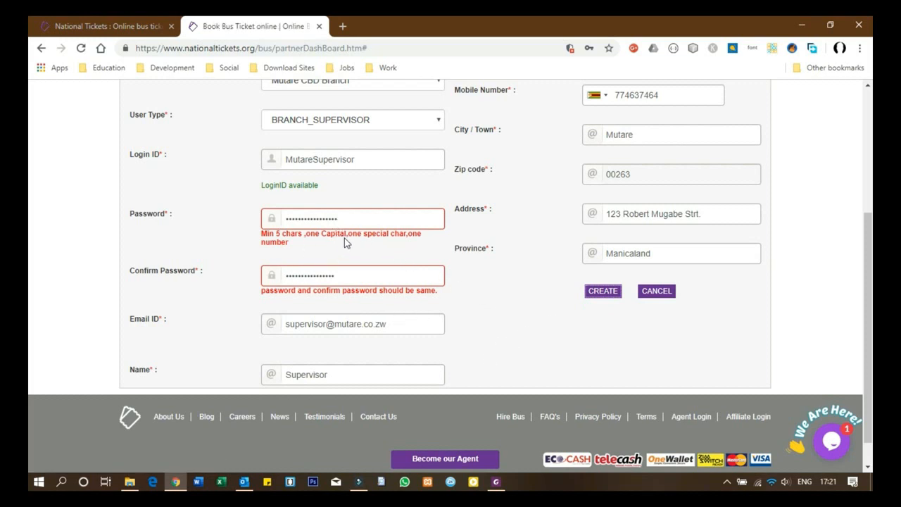
pyautogui.click(354, 220)
pyautogui.write('@')
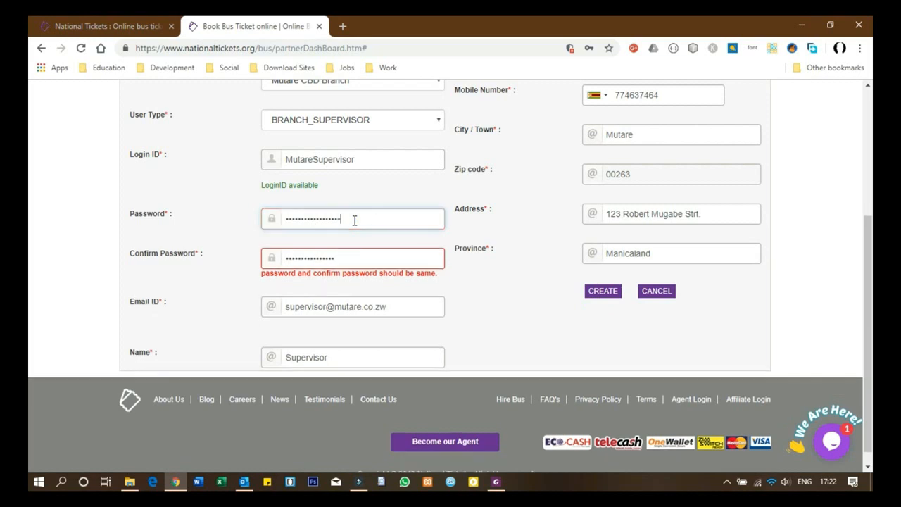
pyautogui.click(352, 264)
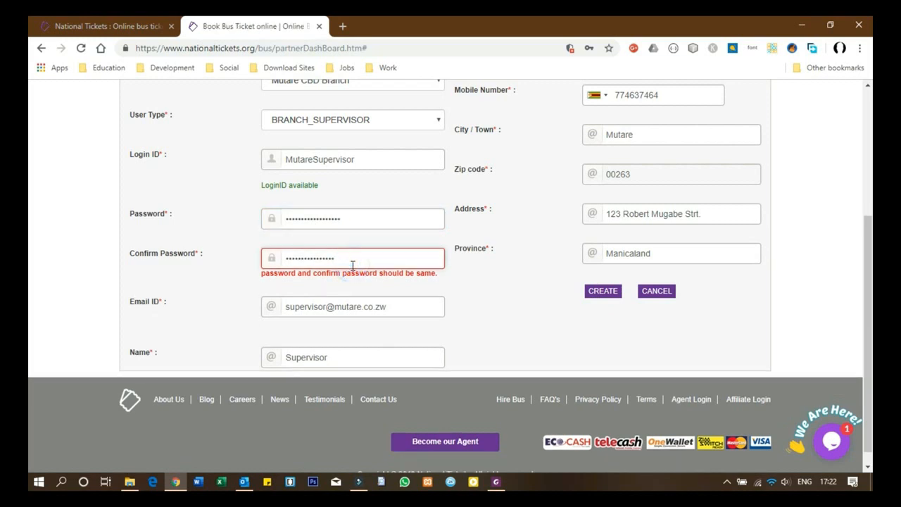
pyautogui.write('@')
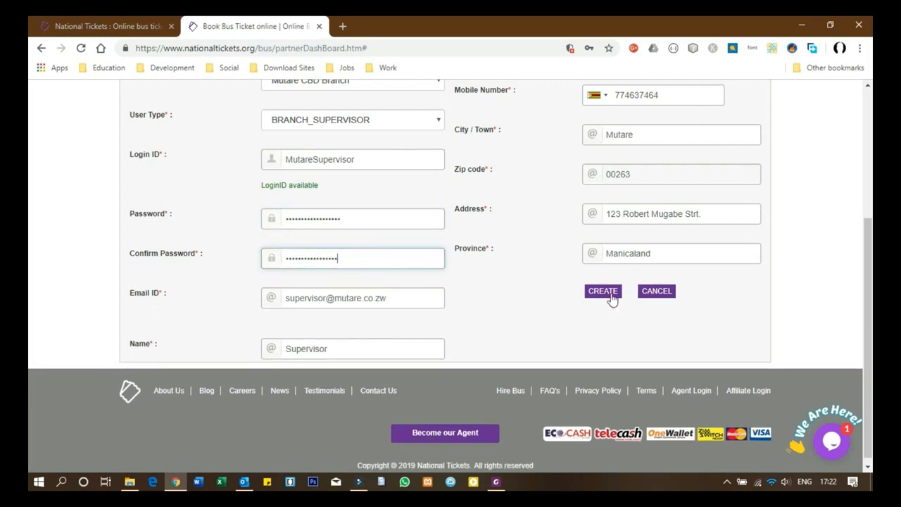
pyautogui.click(611, 297)
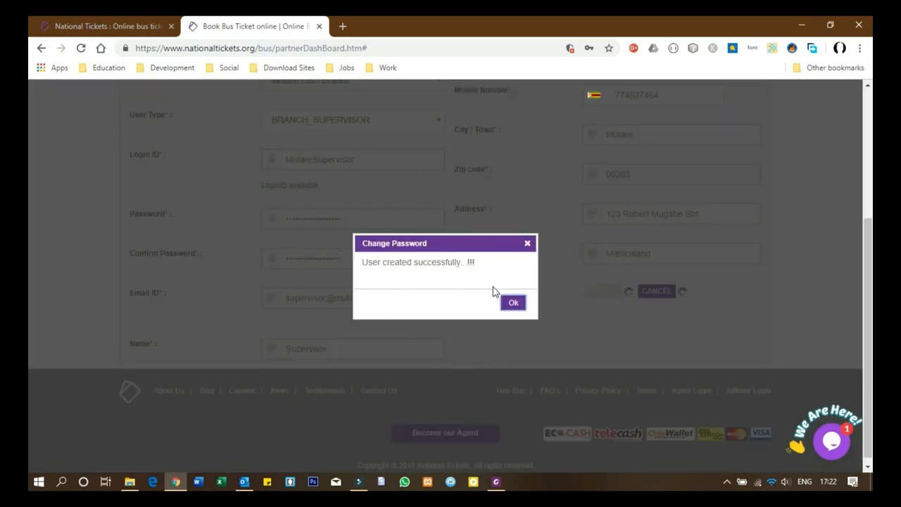
# Step: Dismiss the success message and show the users list with MutareSupervisor REGISTERED
pyautogui.click(513, 305)
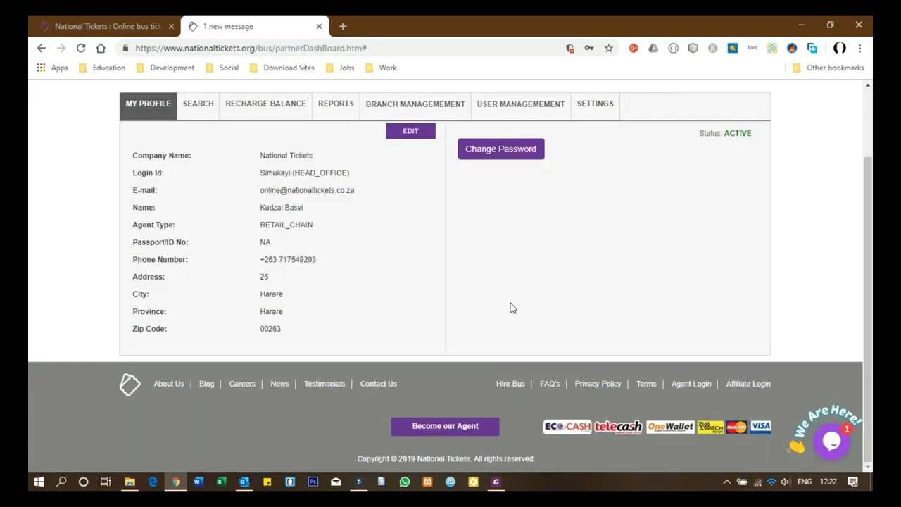
pyautogui.click(519, 107)
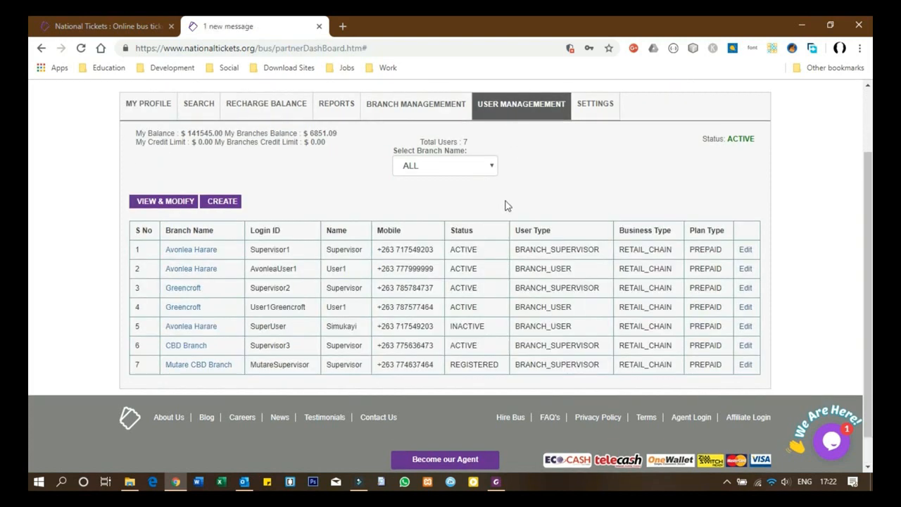
pyautogui.moveTo(211, 370)
# Step: Change MutareSupervisor's status in row 7 to ACTIVE, save, and dismiss the confirmation
pyautogui.click(744, 365)
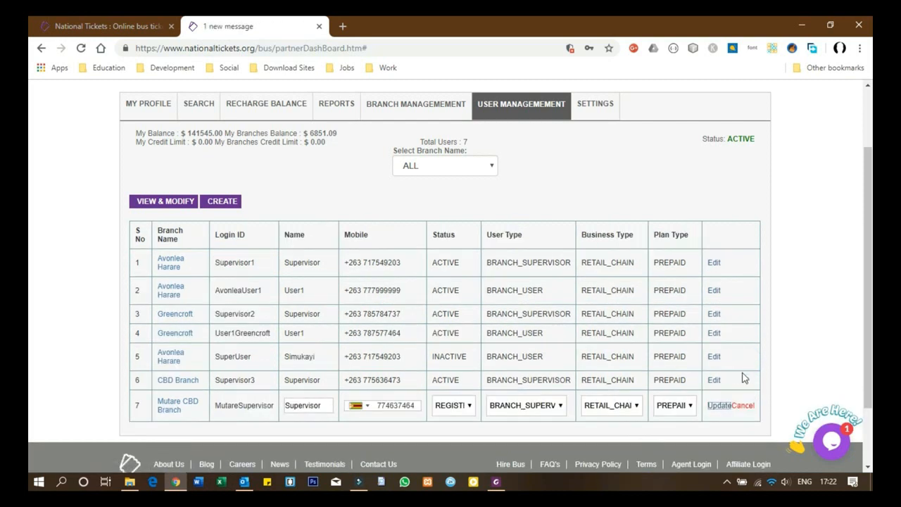
pyautogui.scroll(-3, 315, 238)
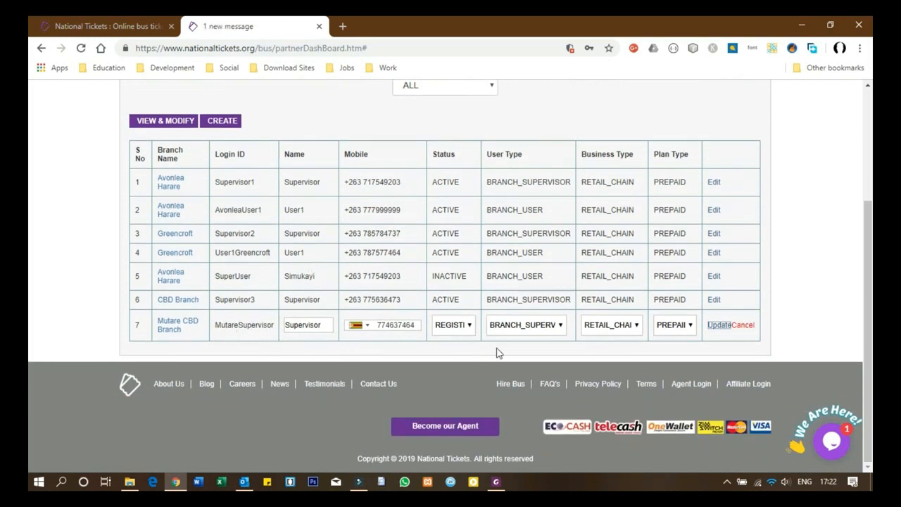
pyautogui.click(469, 325)
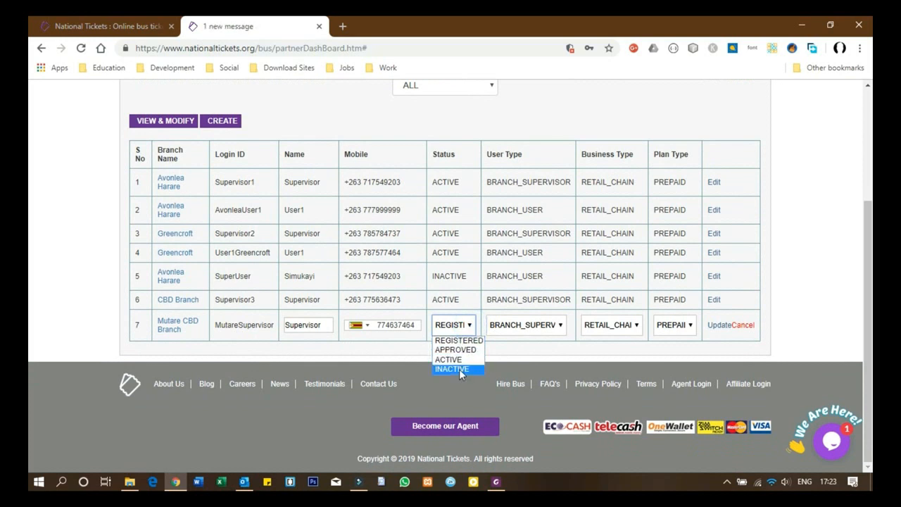
pyautogui.click(459, 360)
pyautogui.click(718, 326)
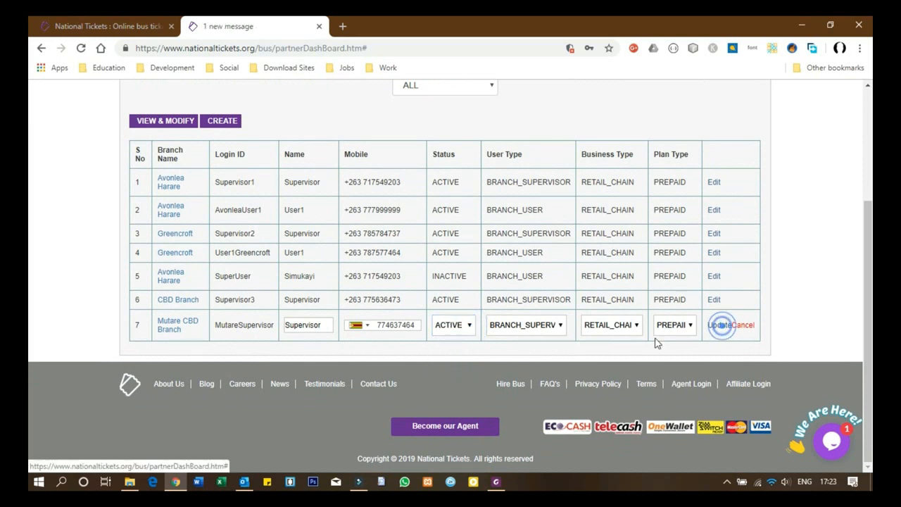
pyautogui.click(514, 302)
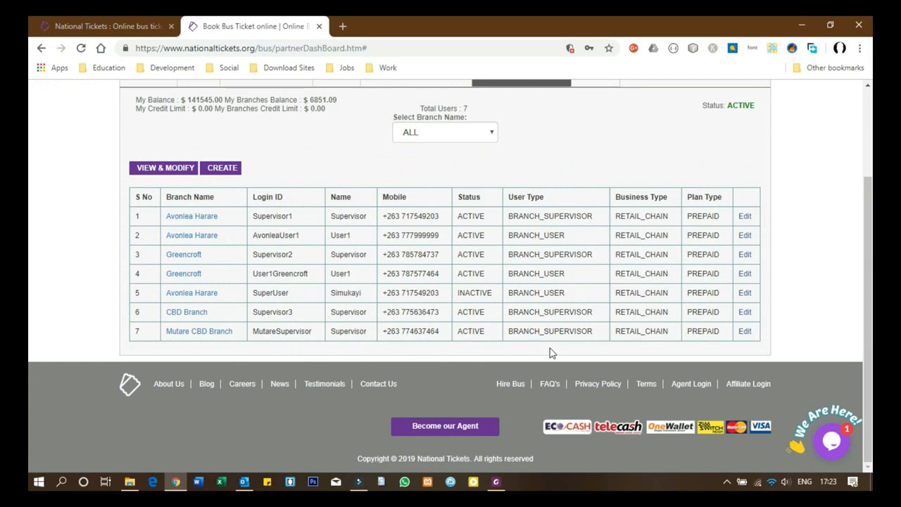
pyautogui.scroll(2, 549, 352)
pyautogui.scroll(-2, 548, 352)
# Step: Start a new Mutare CBD Branch BRANCH_USER with available login ID MutareUser1
pyautogui.click(220, 171)
pyautogui.click(423, 176)
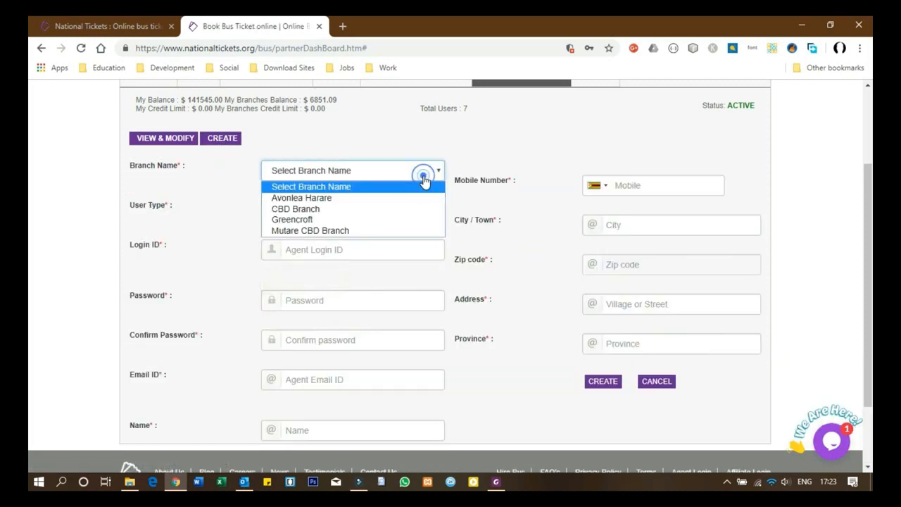
pyautogui.click(346, 231)
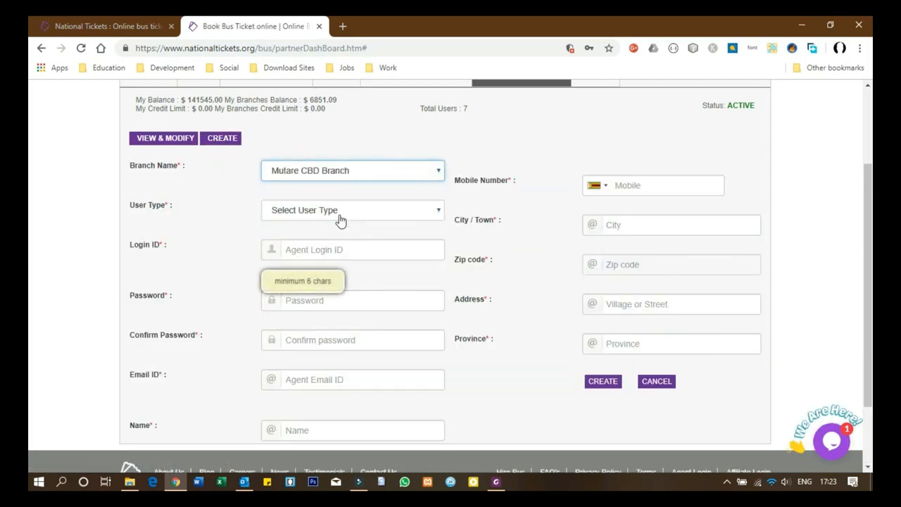
pyautogui.click(340, 215)
pyautogui.click(334, 250)
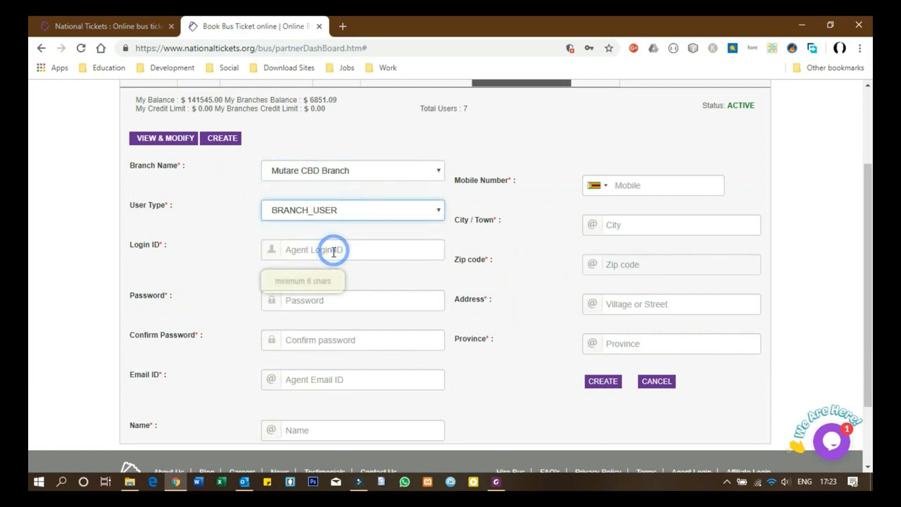
pyautogui.click(334, 251)
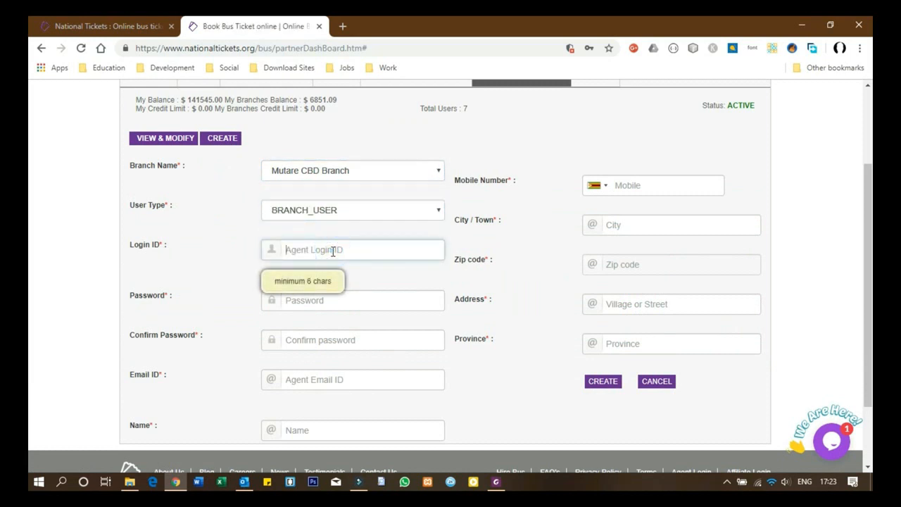
pyautogui.write('Mu')
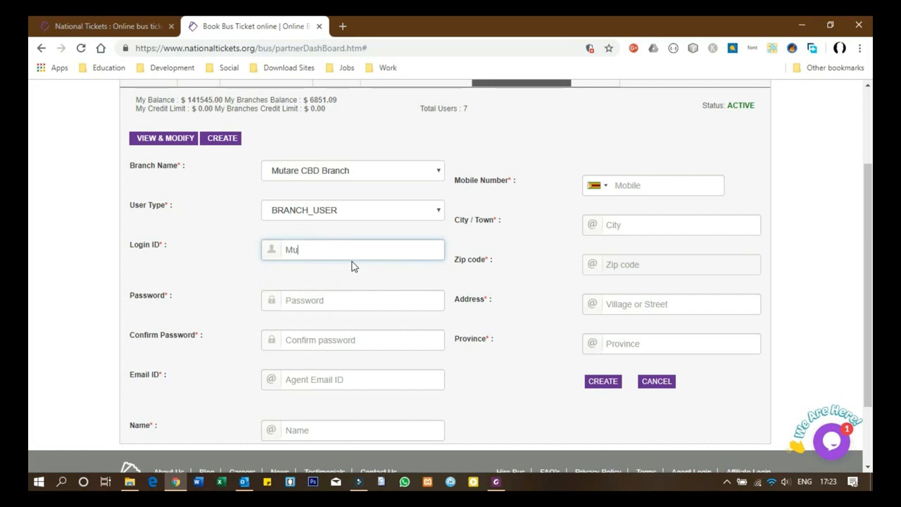
pyautogui.write('tare')
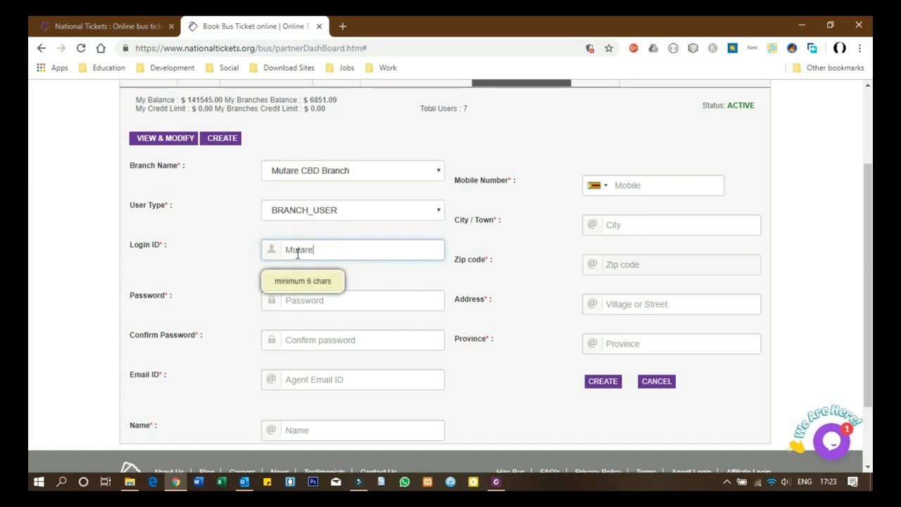
pyautogui.write('User1')
pyautogui.moveTo(343, 250); pyautogui.dragTo(276, 254)
pyautogui.click(366, 291)
# Step: Enter the new user's password and its confirmation
pyautogui.click(349, 309)
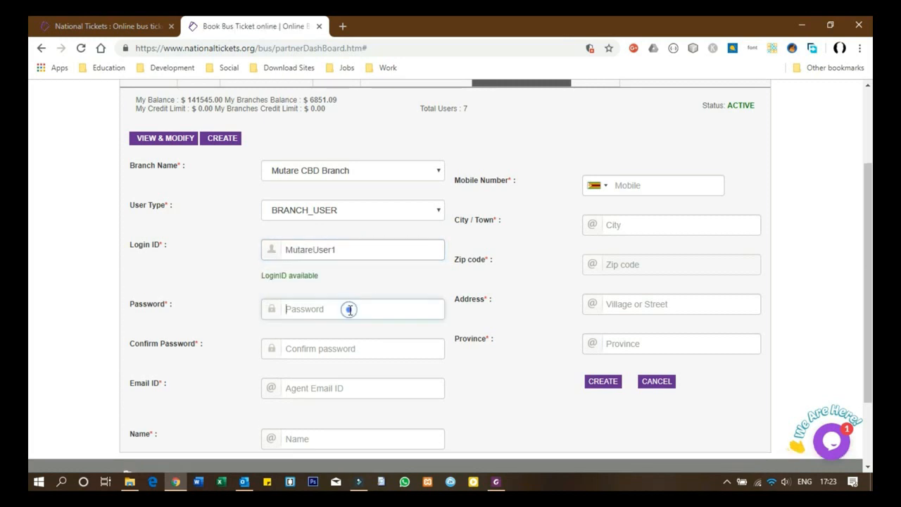
pyautogui.write('************')
pyautogui.click(315, 349)
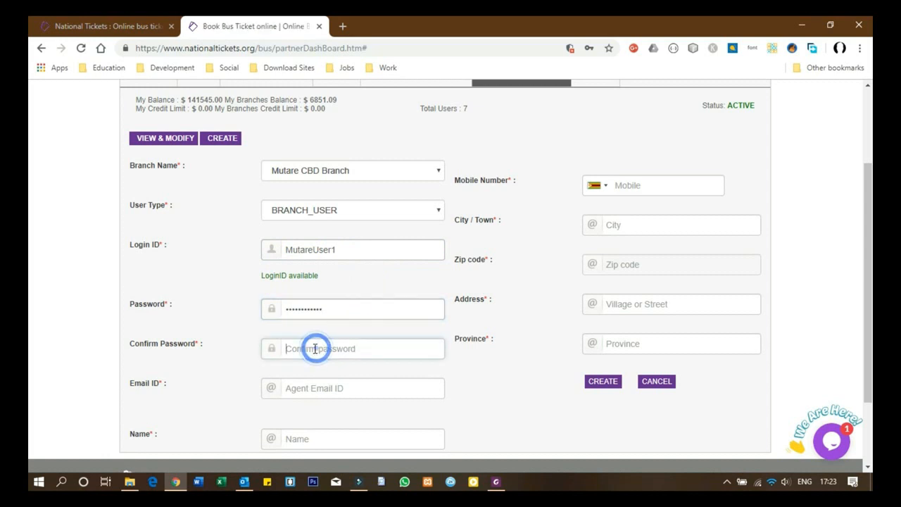
pyautogui.write('************')
# Step: Fill in the user's e-mail address, name and mobile number
pyautogui.click(316, 392)
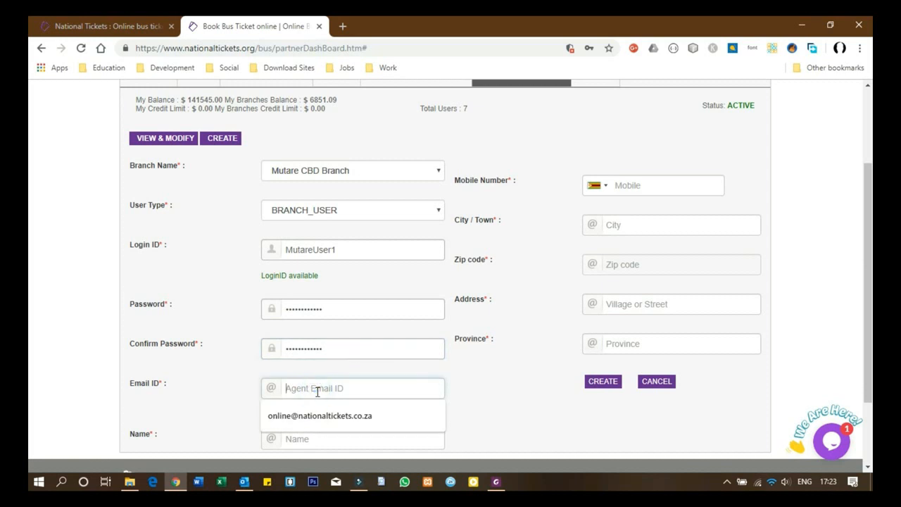
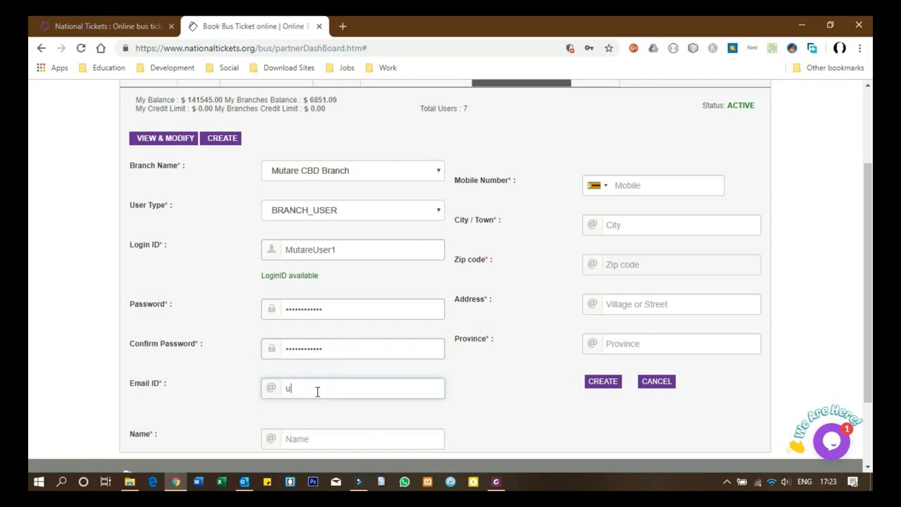
pyautogui.click(323, 439)
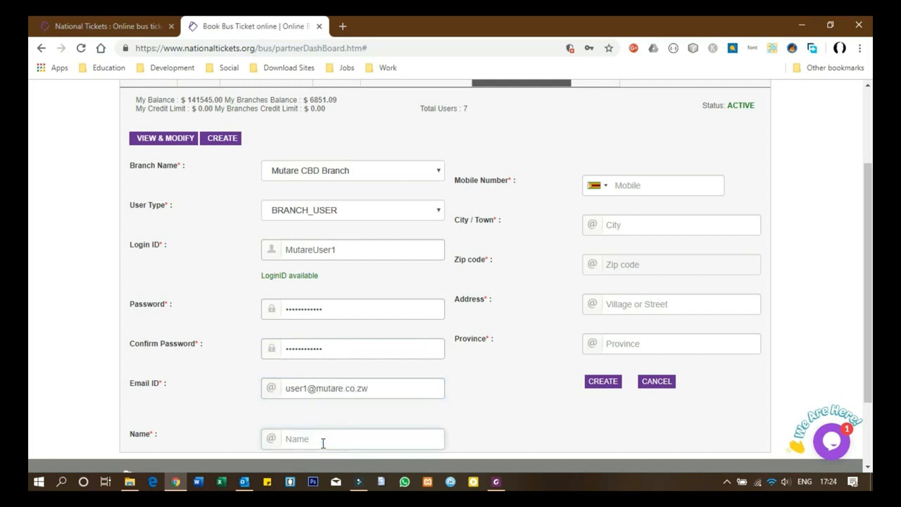
pyautogui.write('Wasu')
pyautogui.click(645, 185)
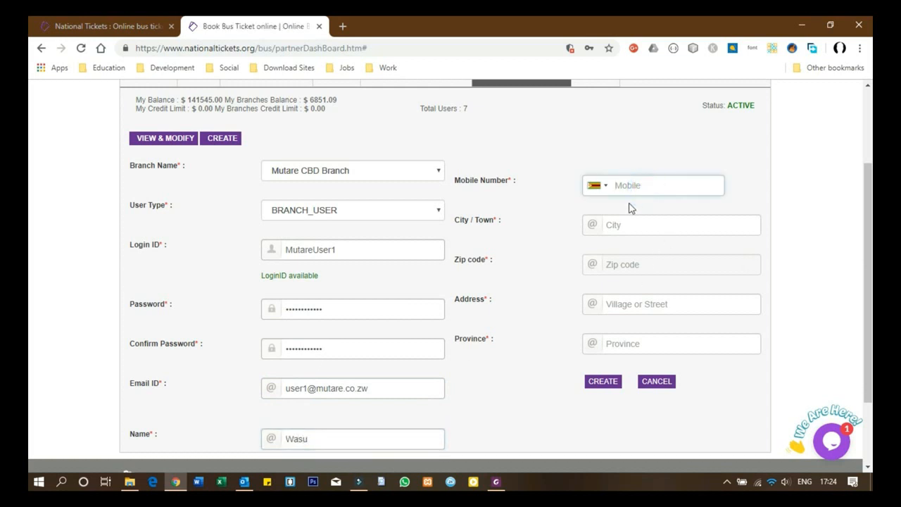
# Step: Add city Mutare, the zip code, street address and province Manicaland, then create the user
pyautogui.click(646, 224)
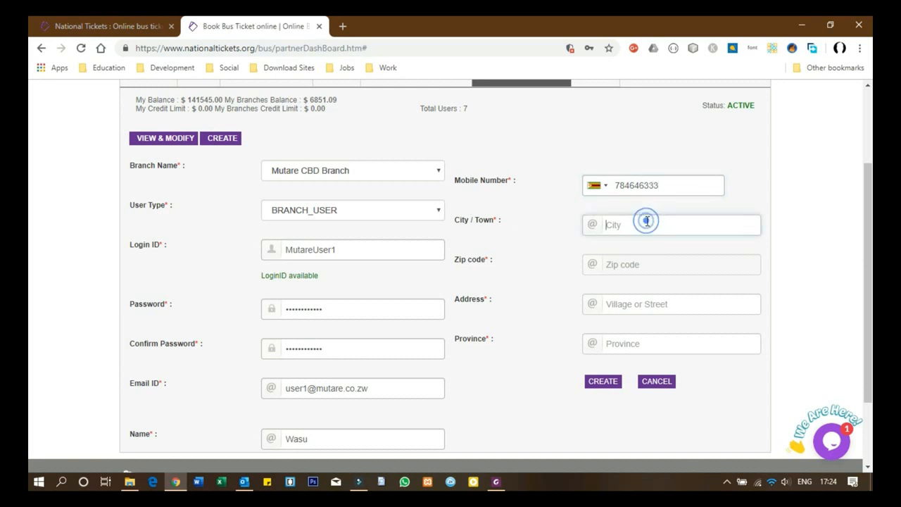
pyautogui.write('Mutare')
pyautogui.click(639, 264)
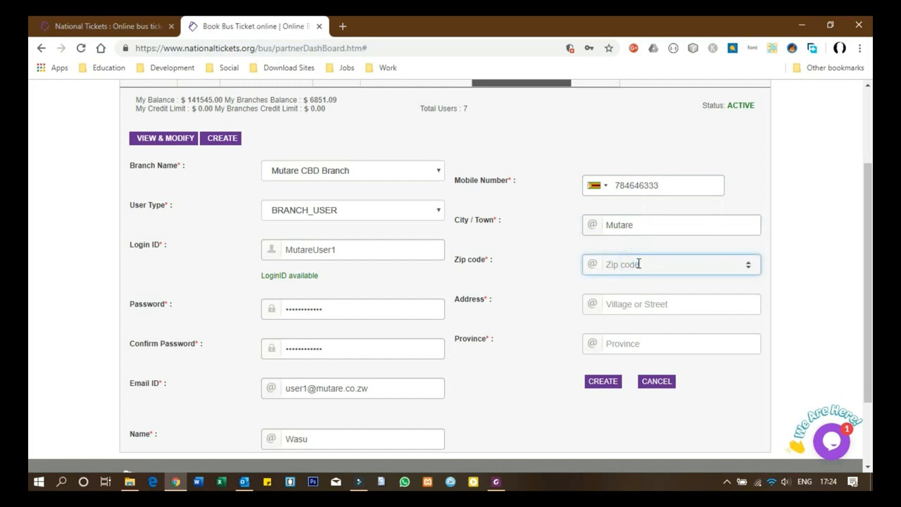
pyautogui.write('00263')
pyautogui.click(644, 307)
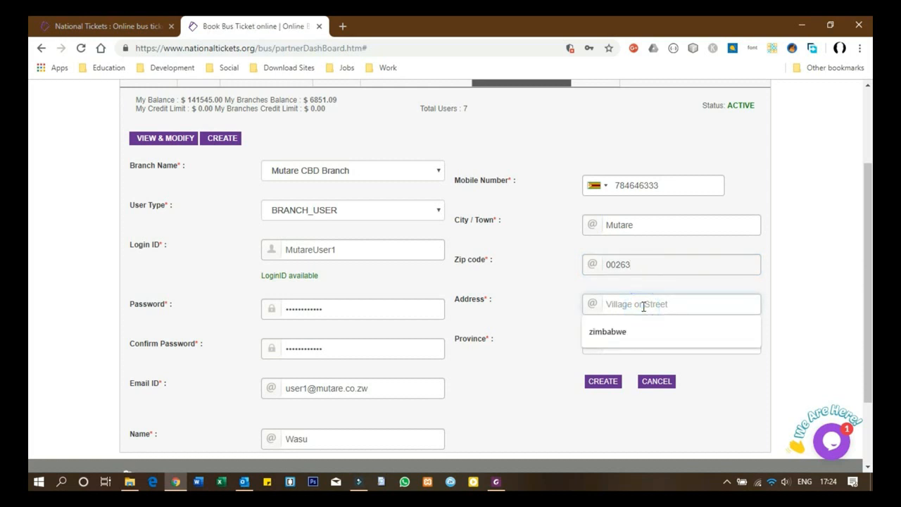
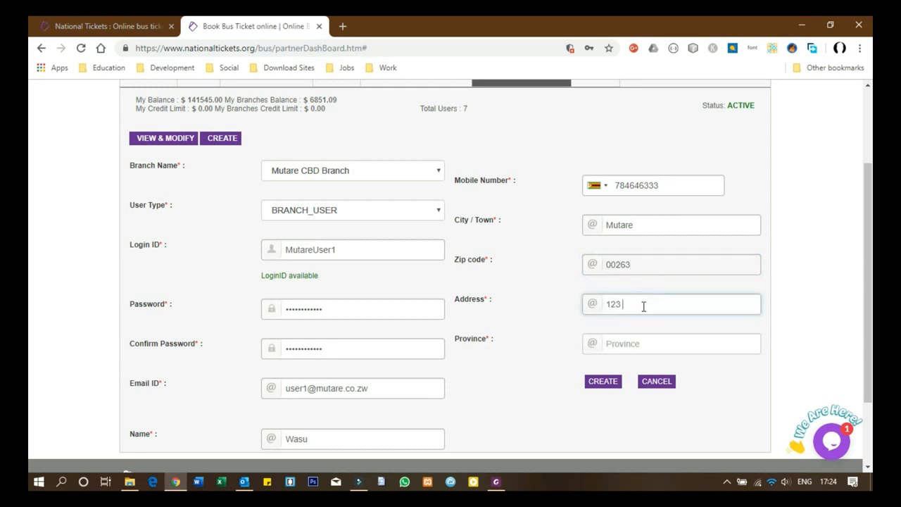
pyautogui.click(650, 343)
pyautogui.write('M')
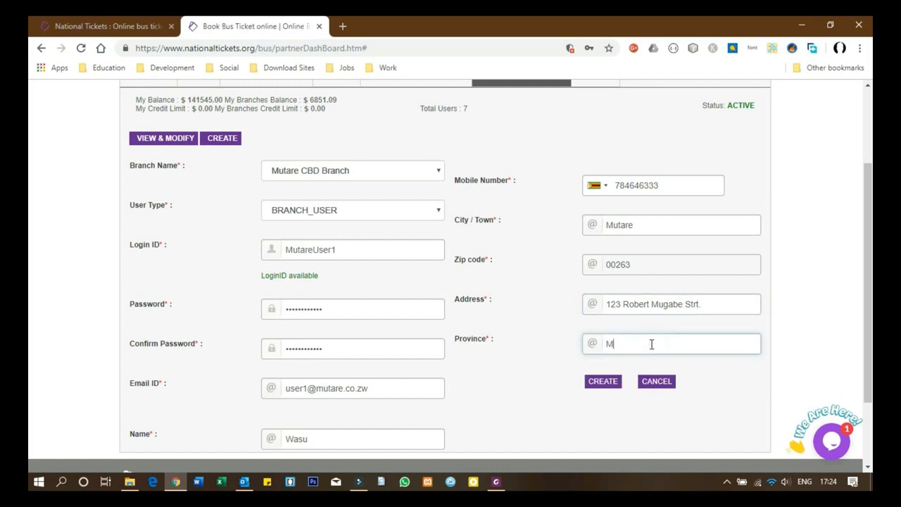
pyautogui.write('anicaland')
pyautogui.click(603, 382)
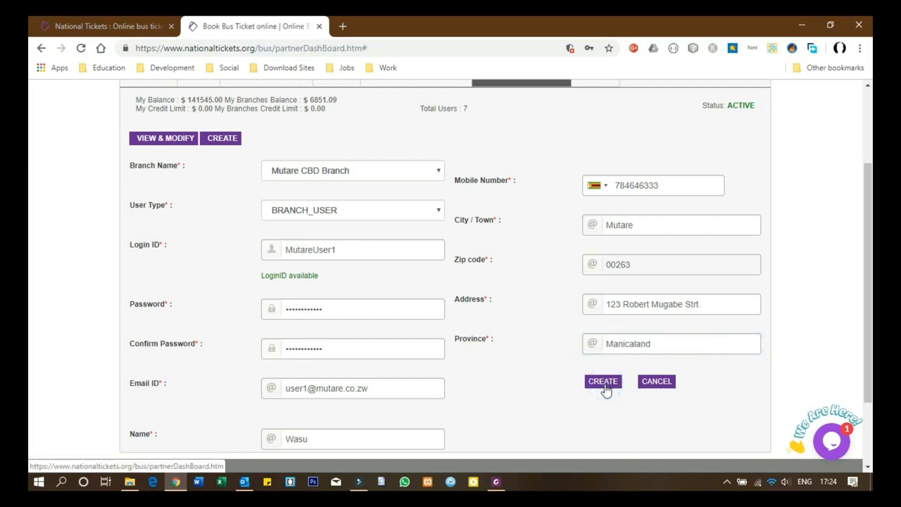
# Step: Dismiss the confirmation and return to the user list showing MutareUser1 REGISTERED
pyautogui.click(509, 310)
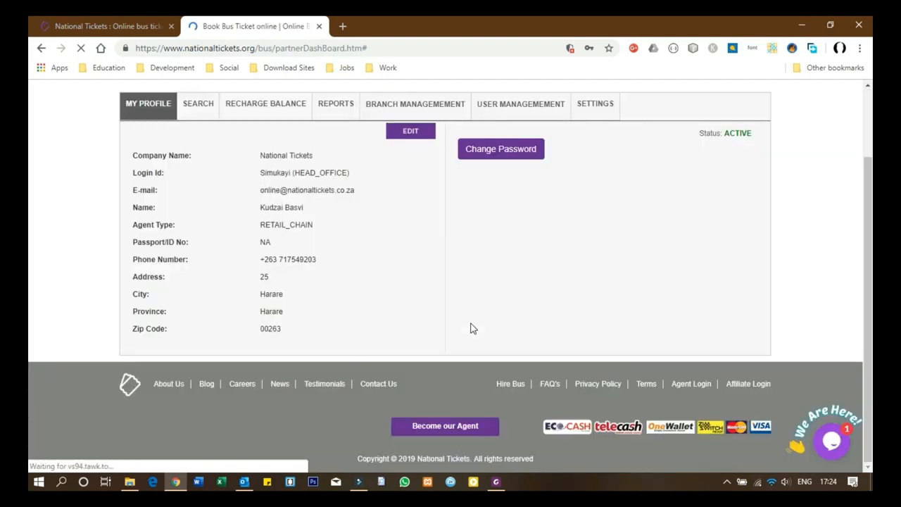
pyautogui.click(503, 103)
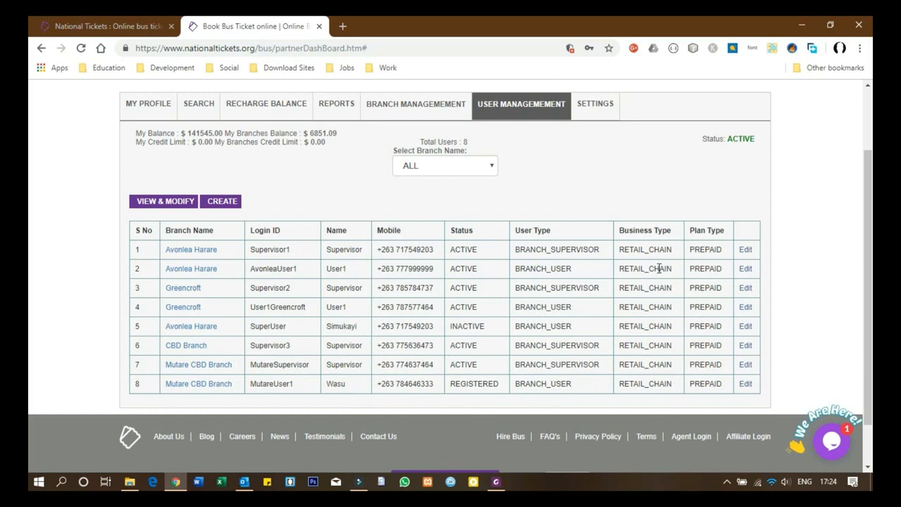
# Step: Set MutareUser1's status in row 8 to ACTIVE and save, then view commission settings
pyautogui.click(745, 383)
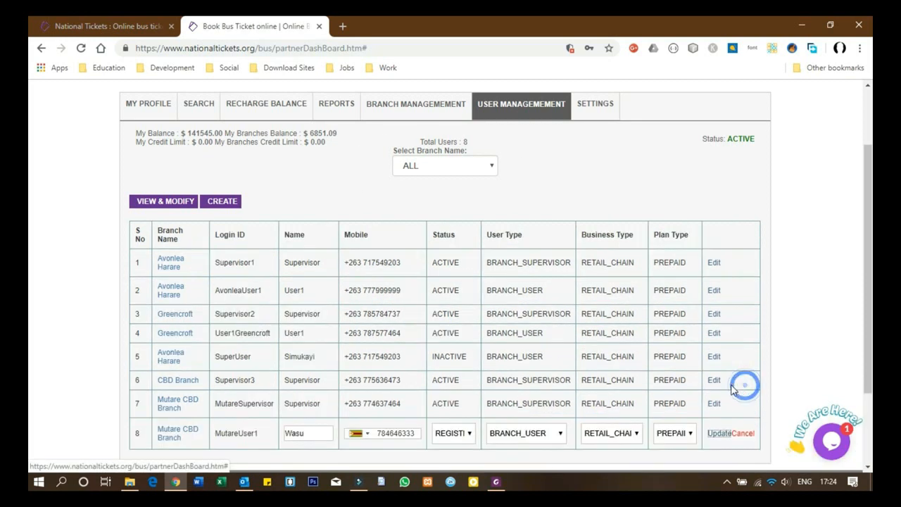
pyautogui.click(465, 436)
pyautogui.click(461, 407)
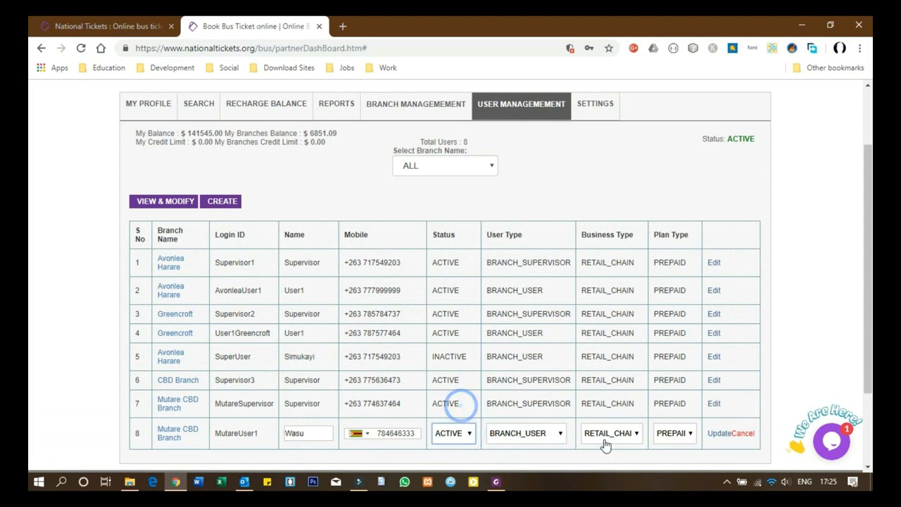
pyautogui.click(717, 432)
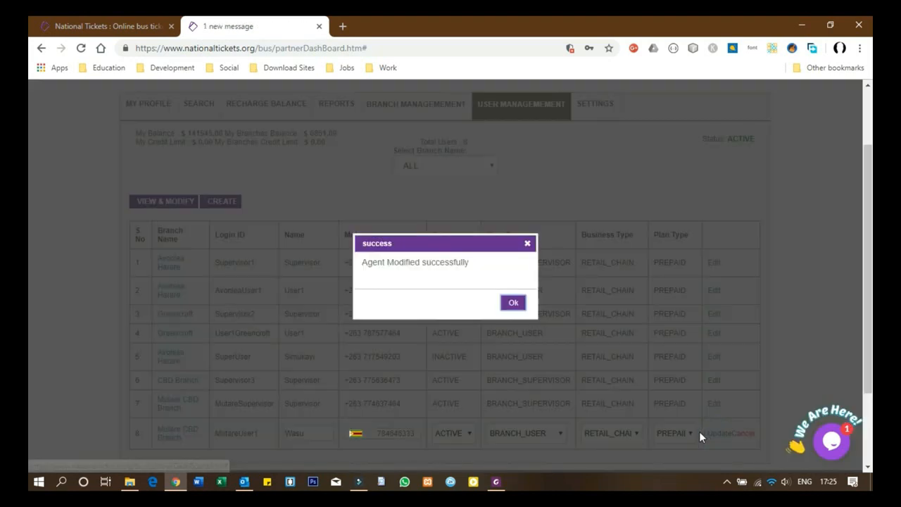
pyautogui.click(512, 302)
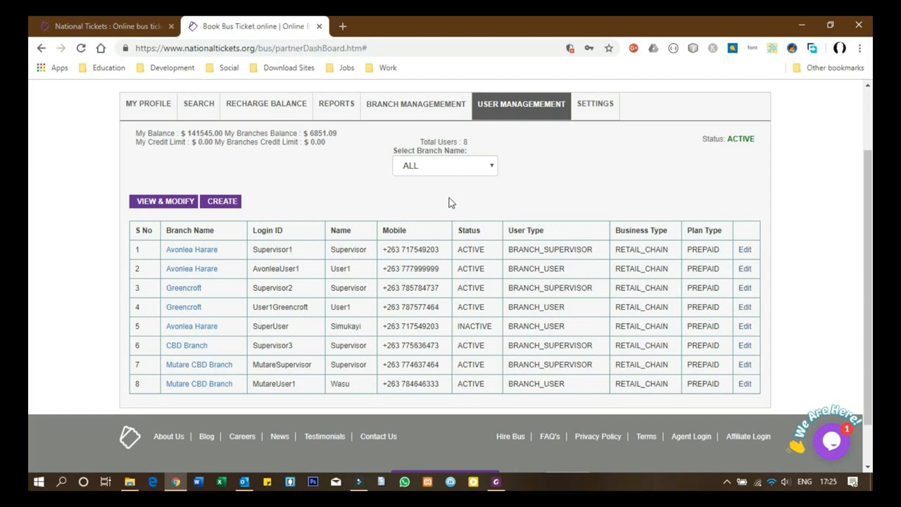
pyautogui.click(596, 103)
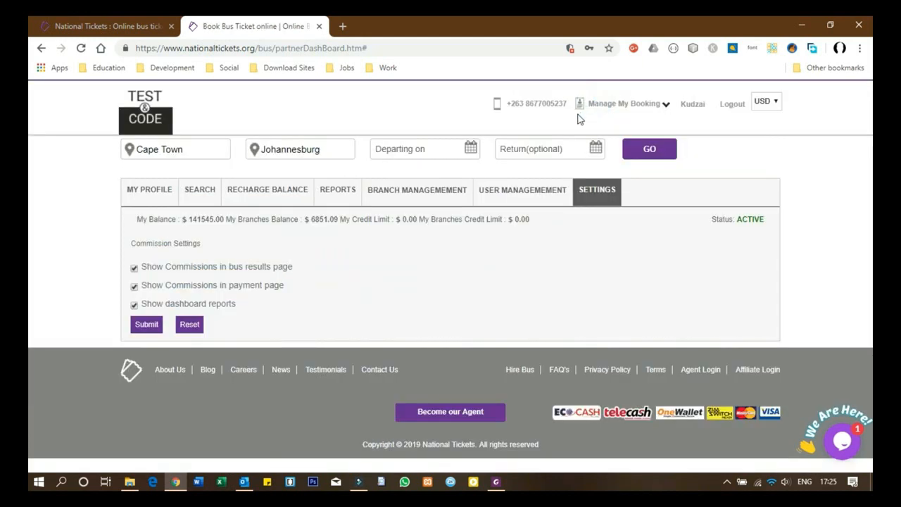